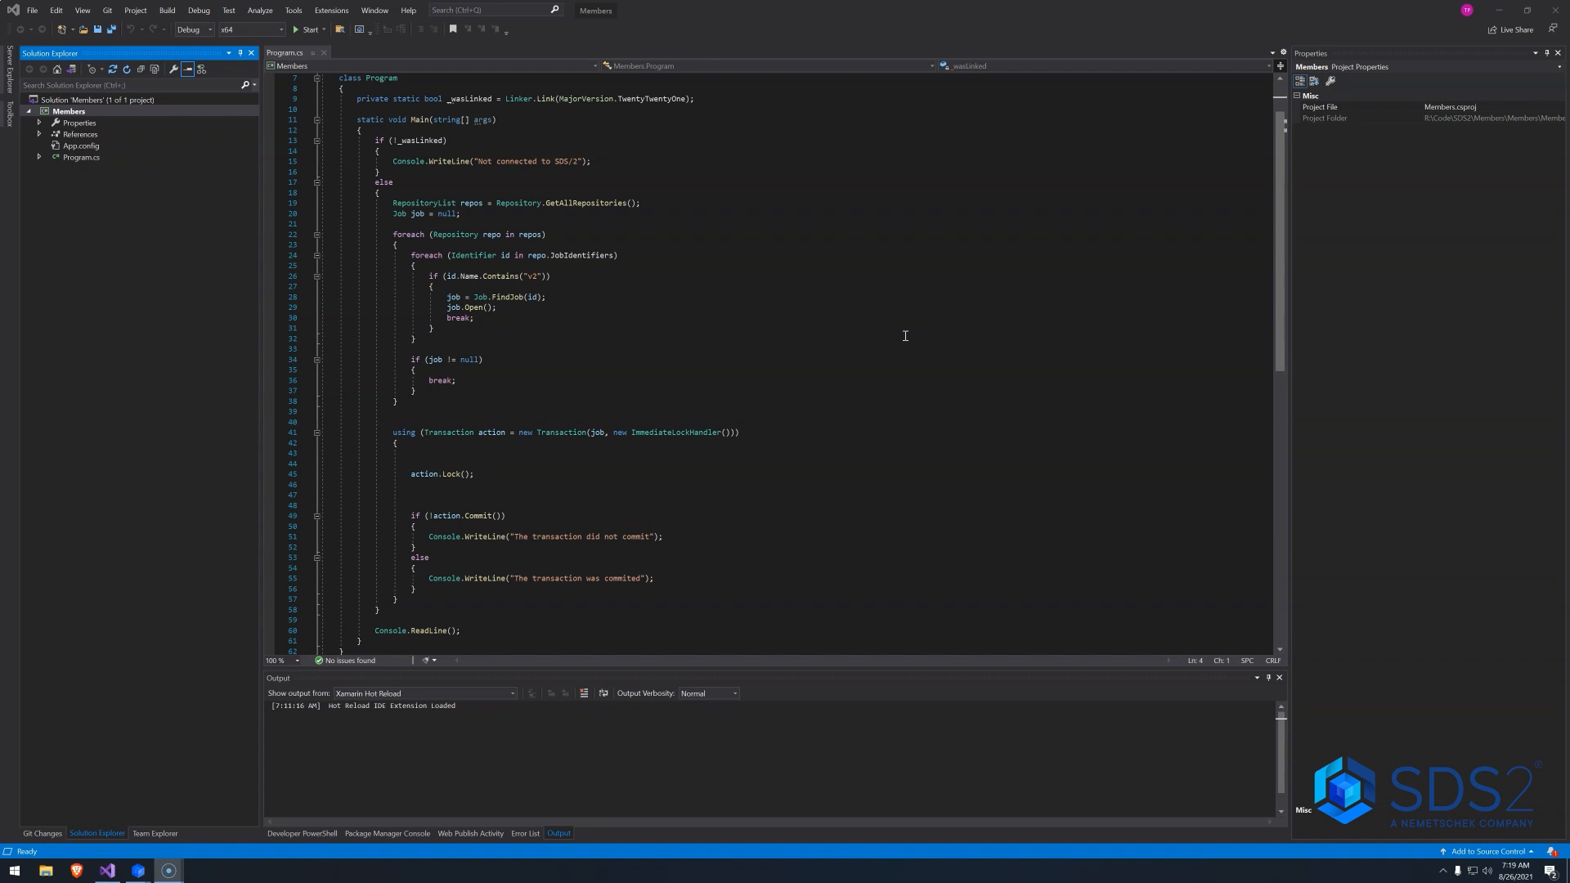
Declare matFile = MaterialFile.Get() after the job loop, importing DesignData.SDS2.Setup.
left_click(416, 421)
key("Return")
key("Return")
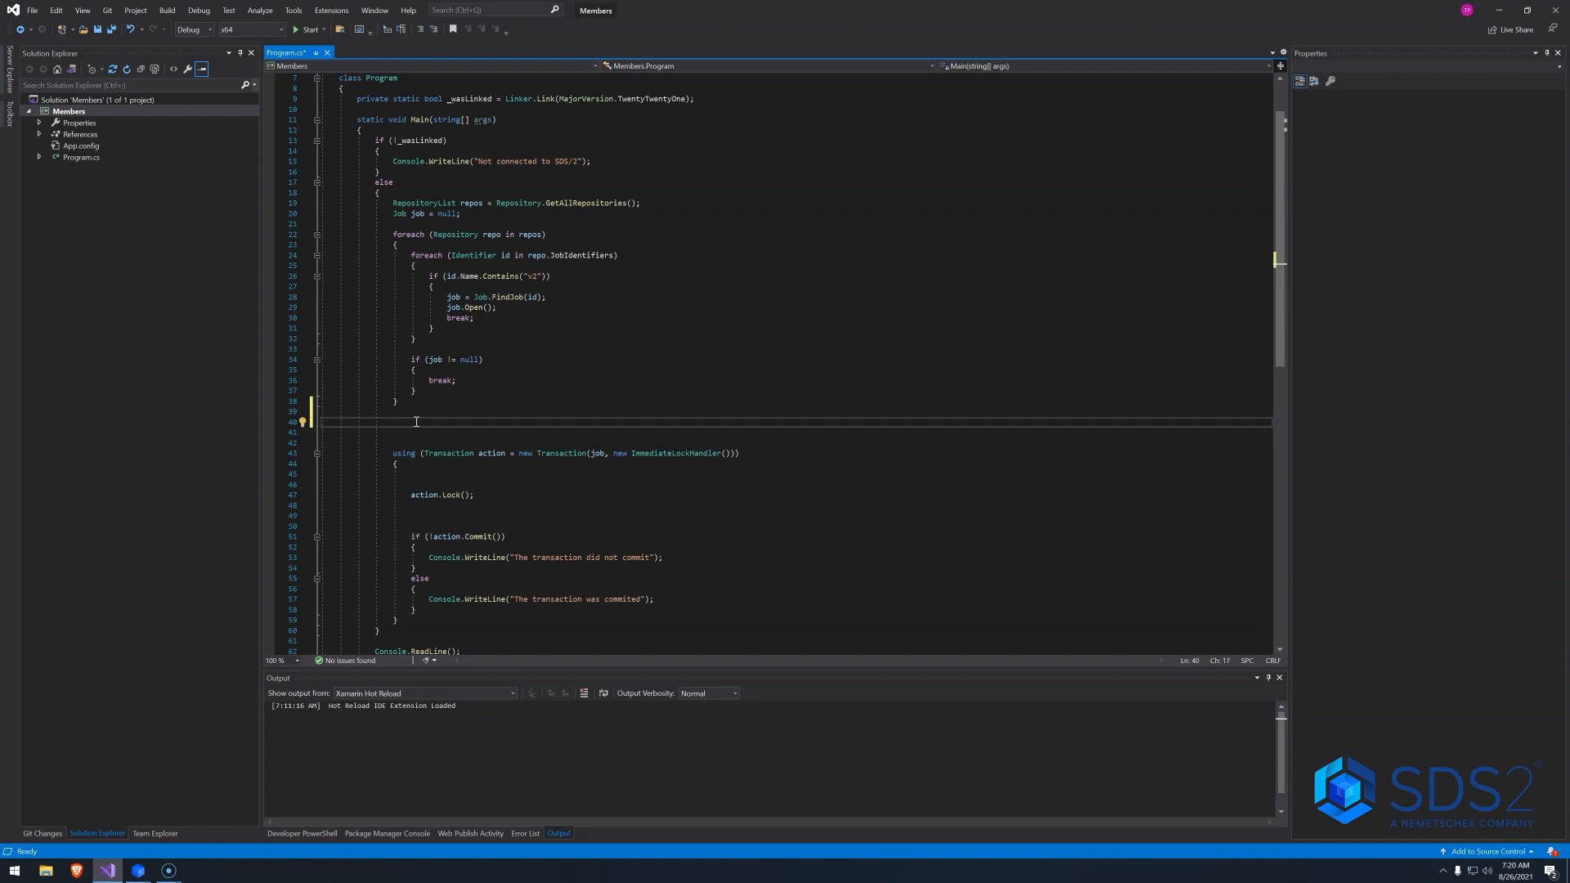
type("MaterialFile")
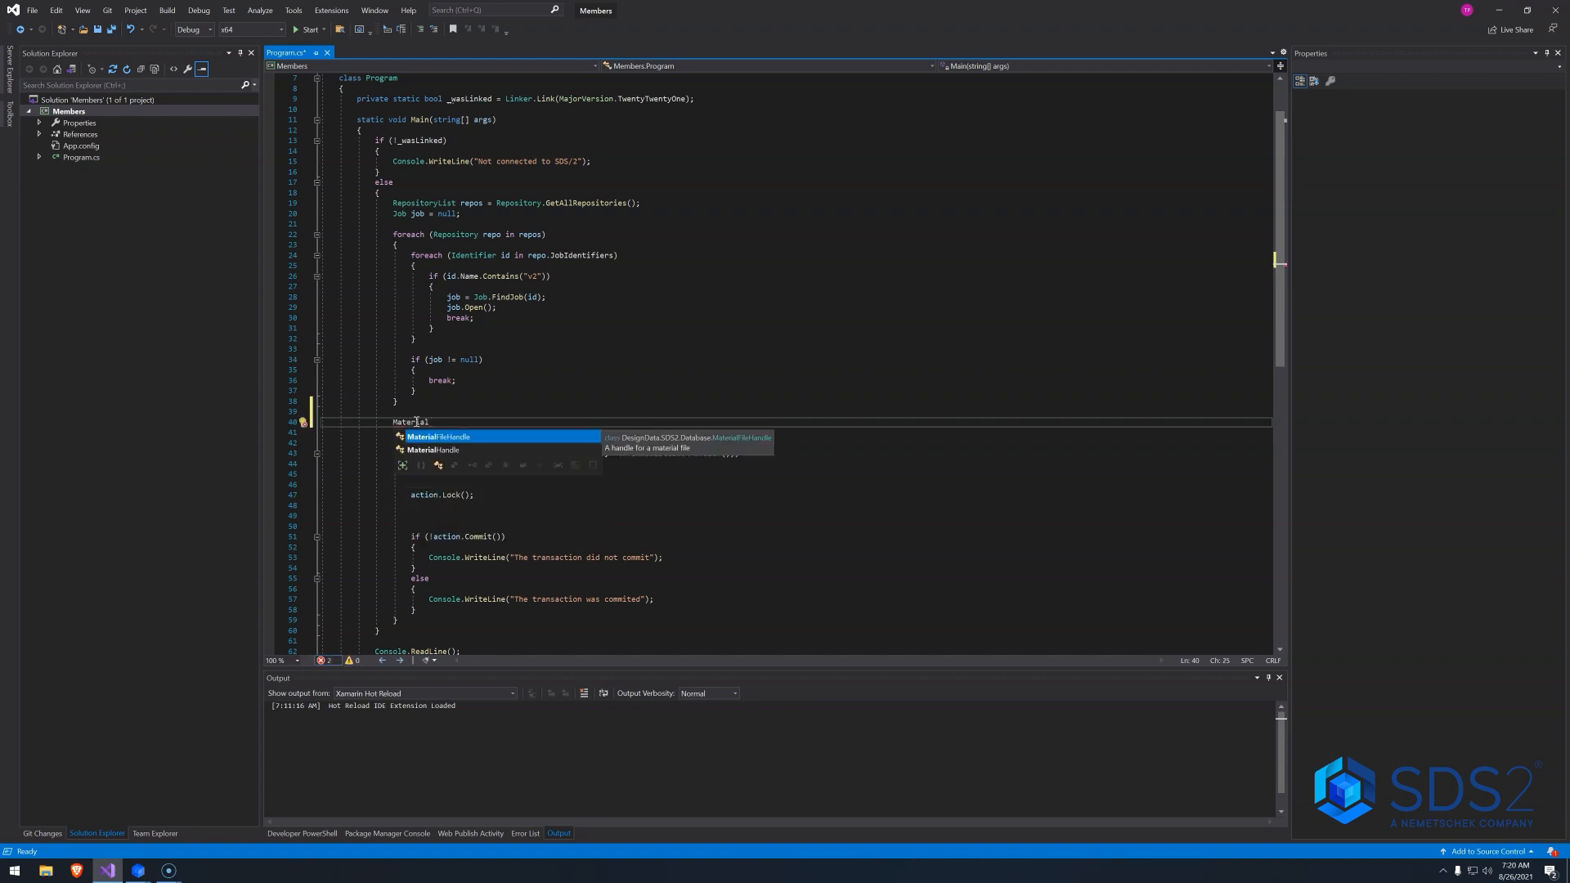
key("ctrl+period")
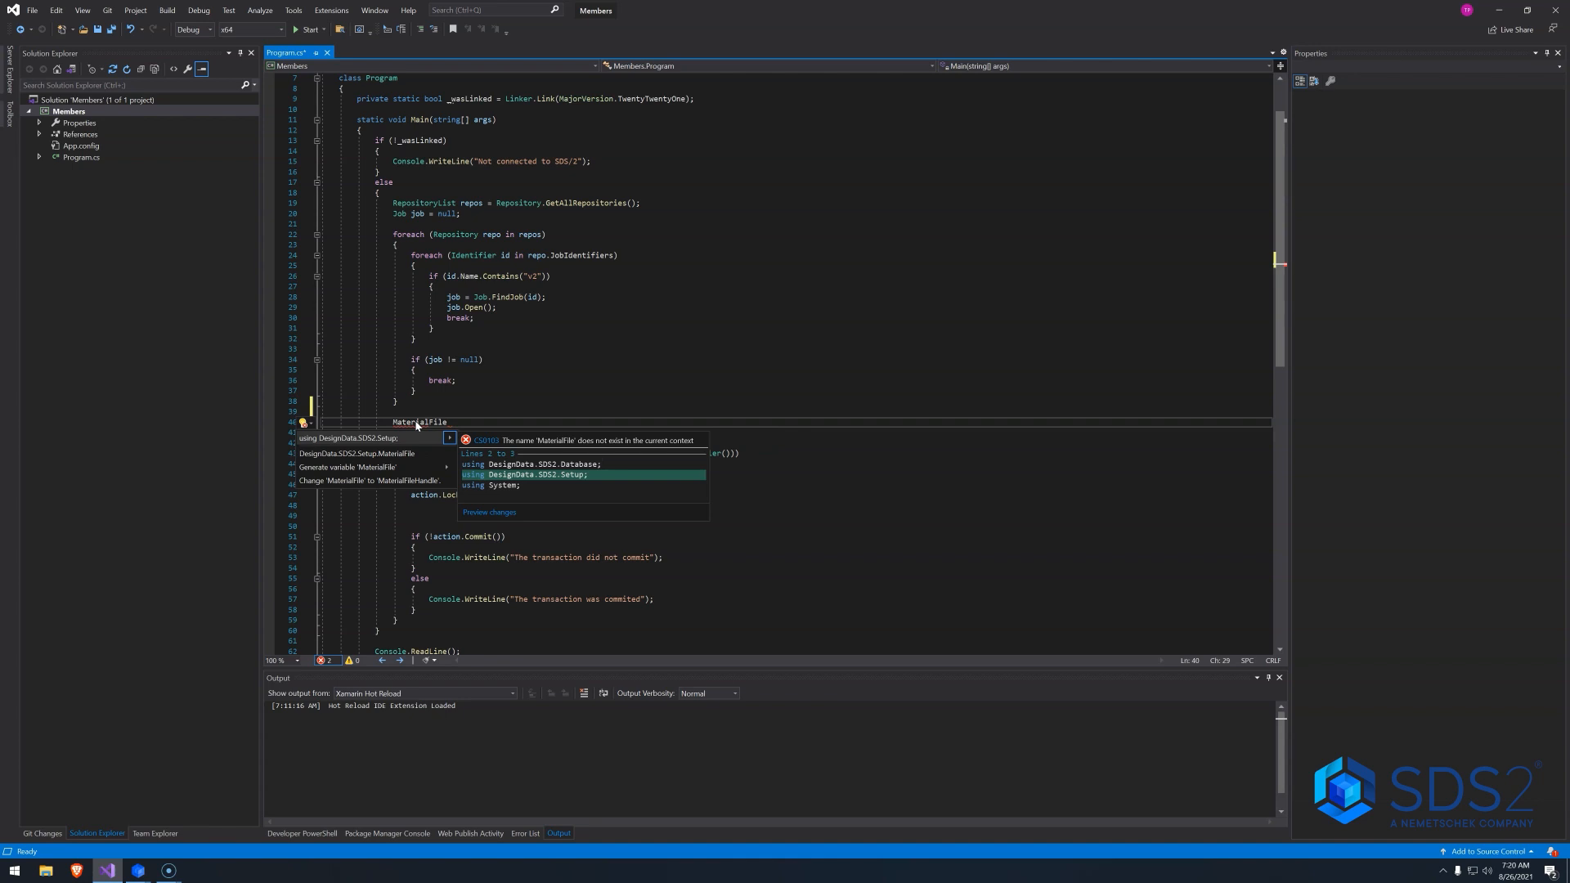
left_click(398, 432)
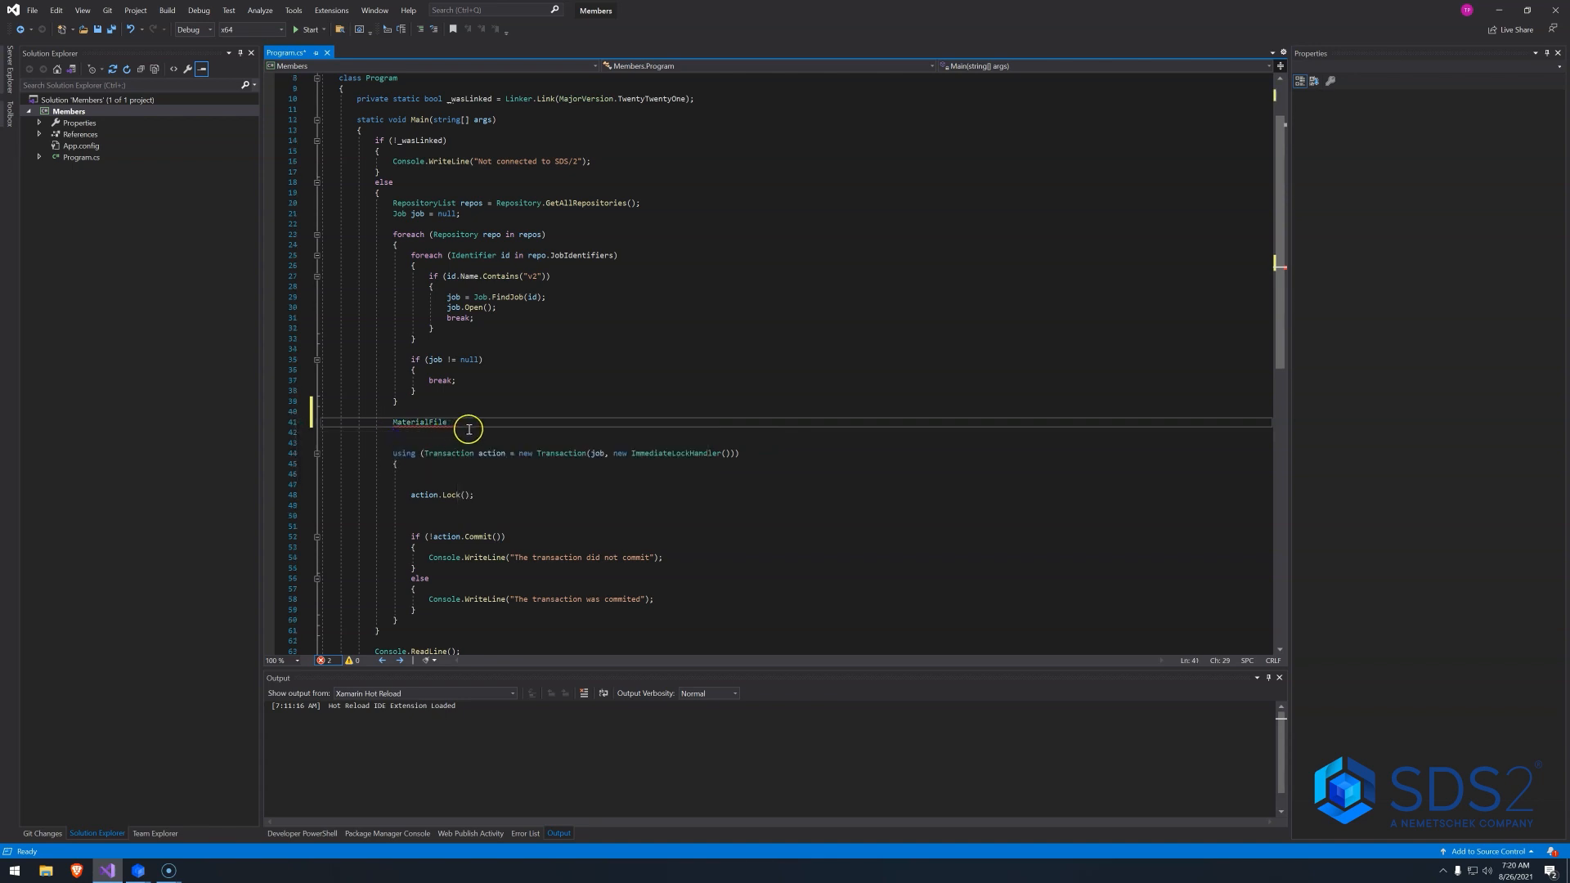
type(" matFil")
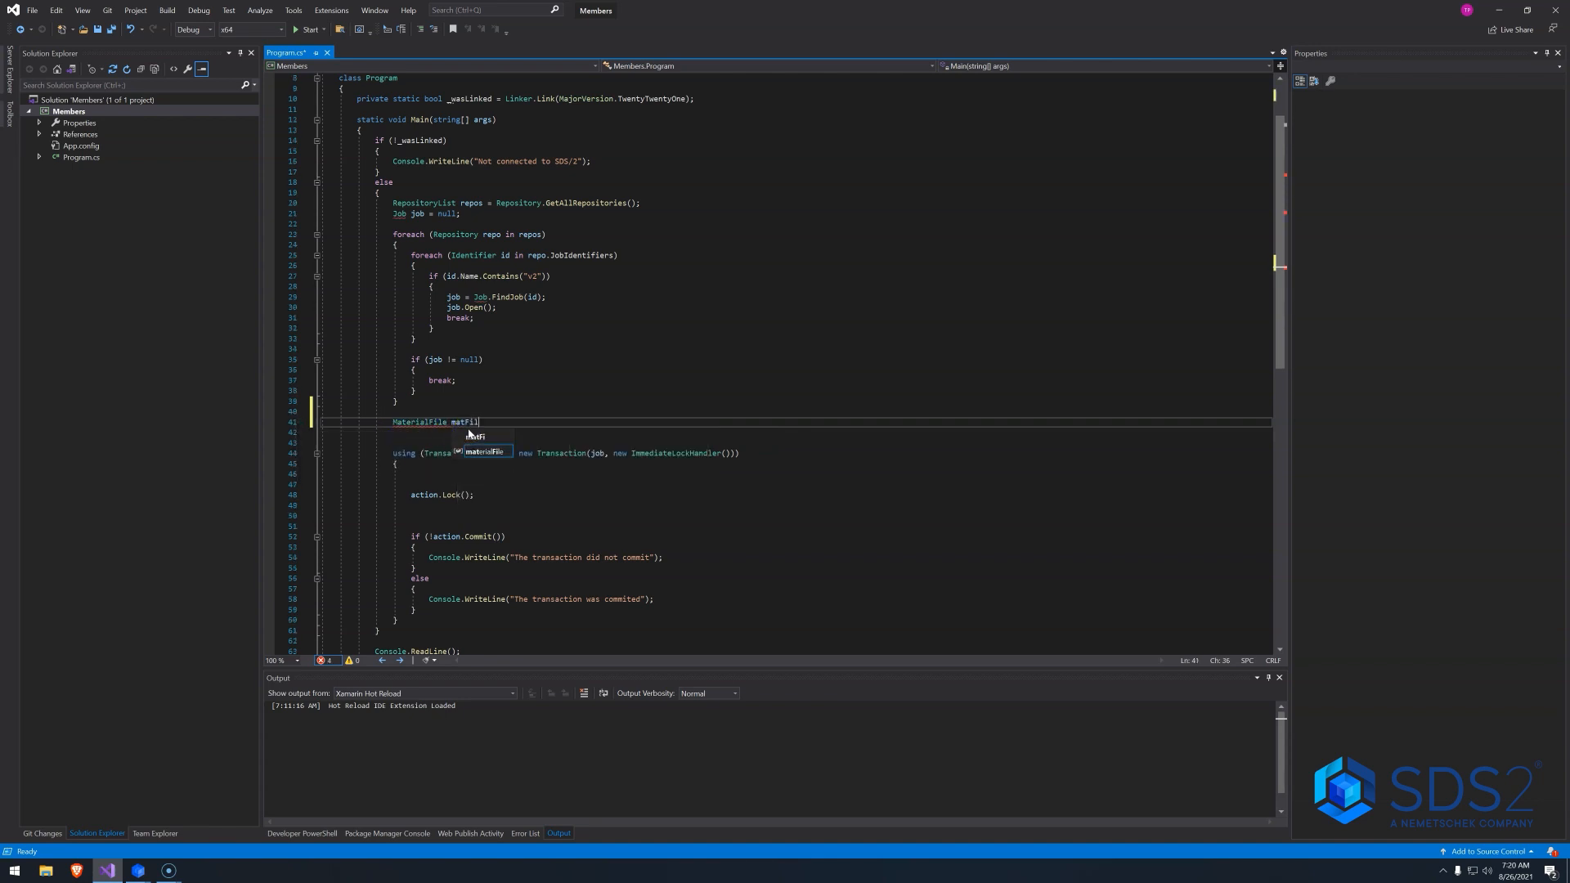
type("e = ")
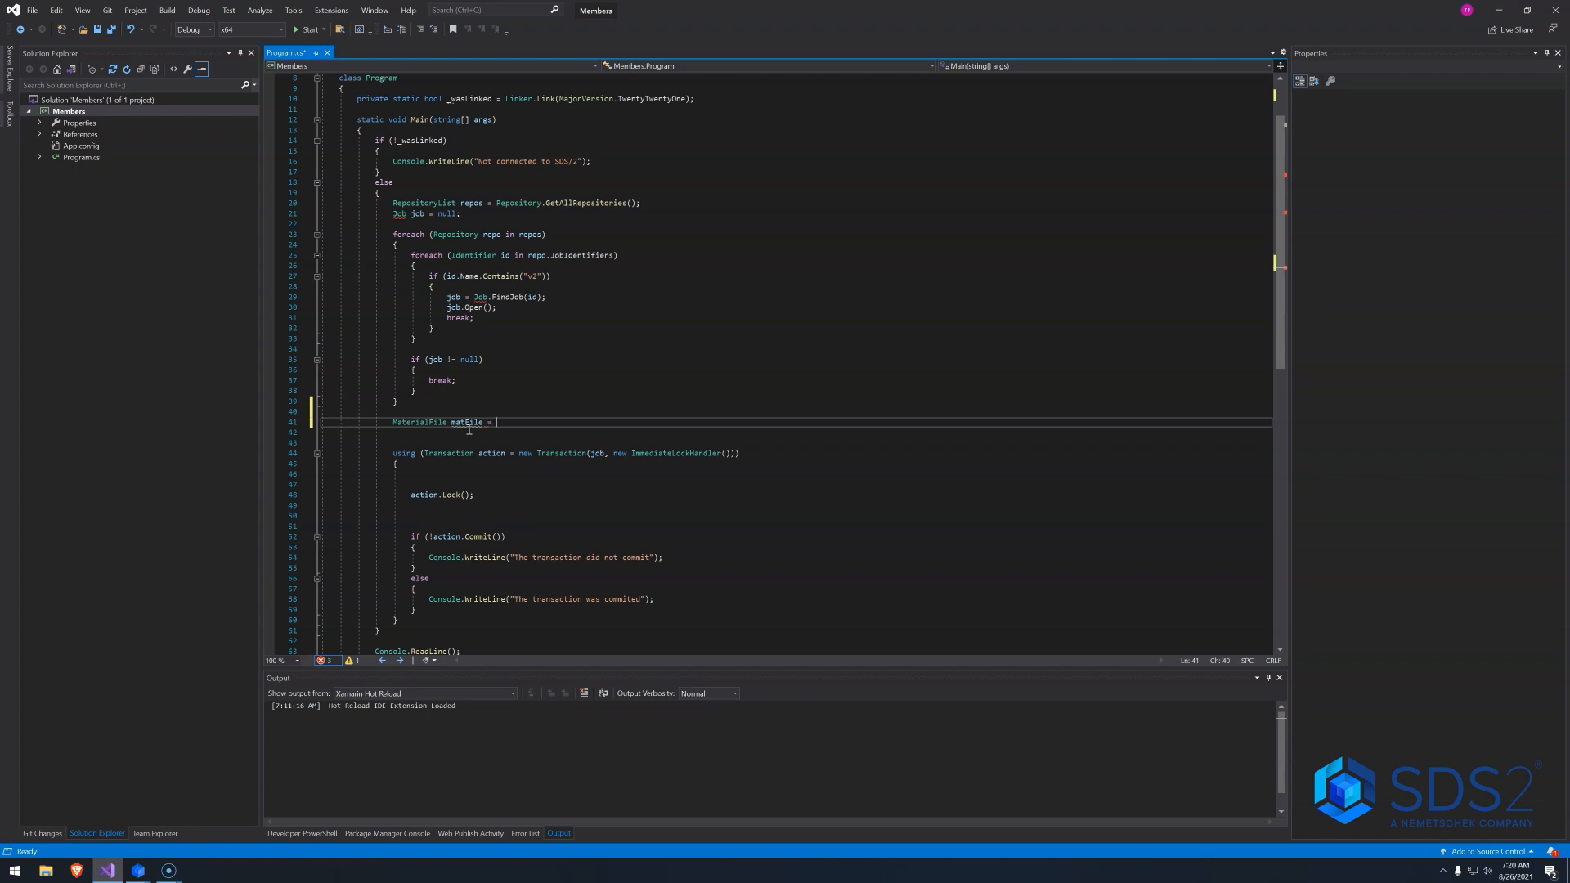
type("MaterialFile.")
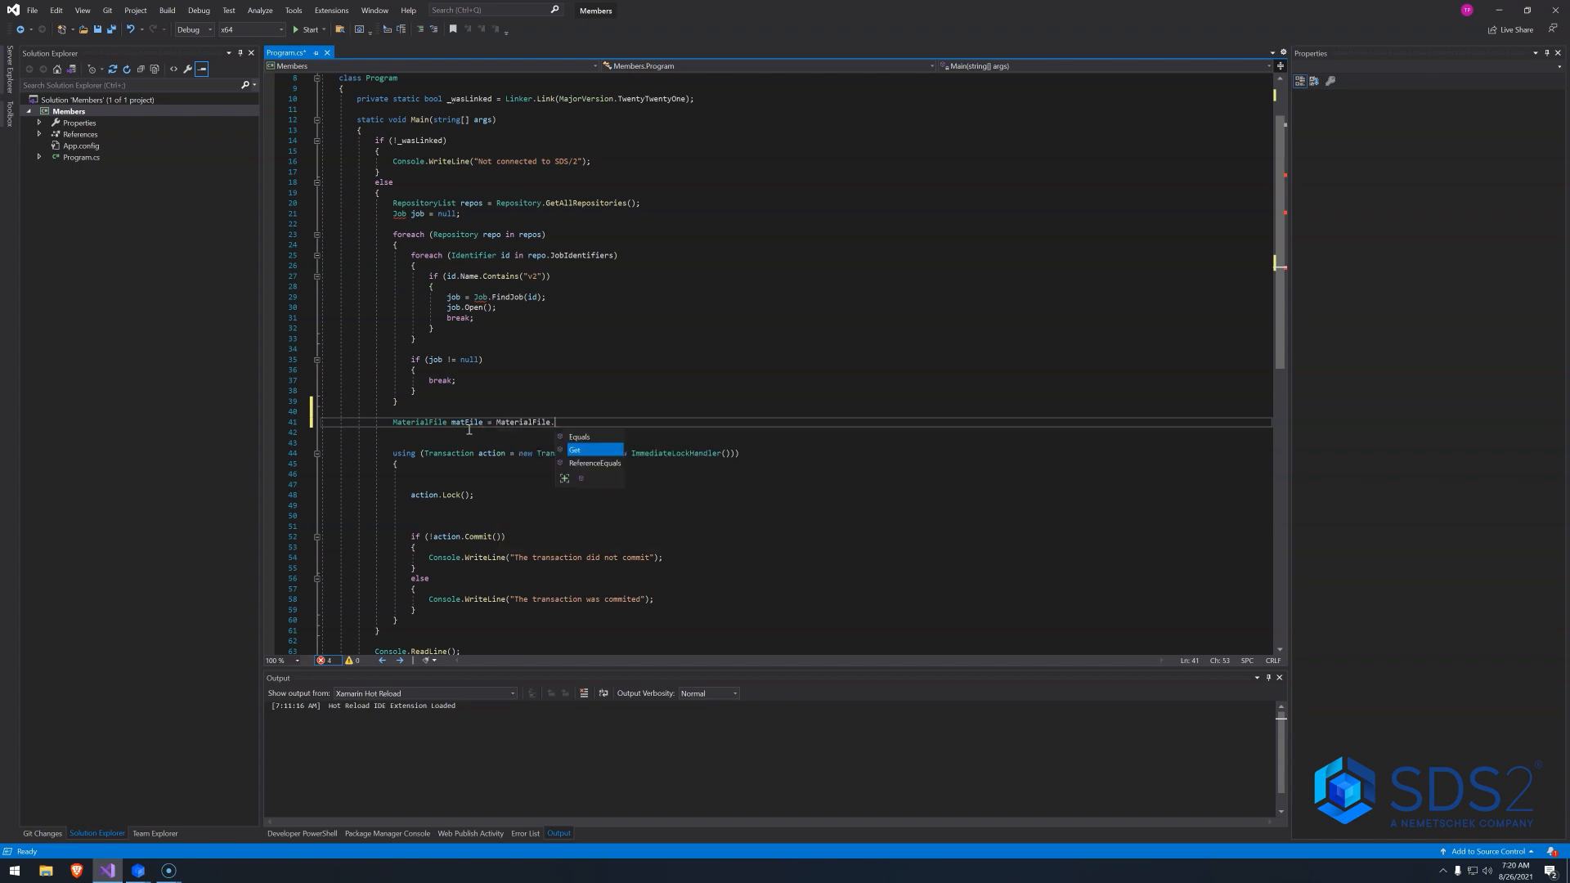
type("Get(")
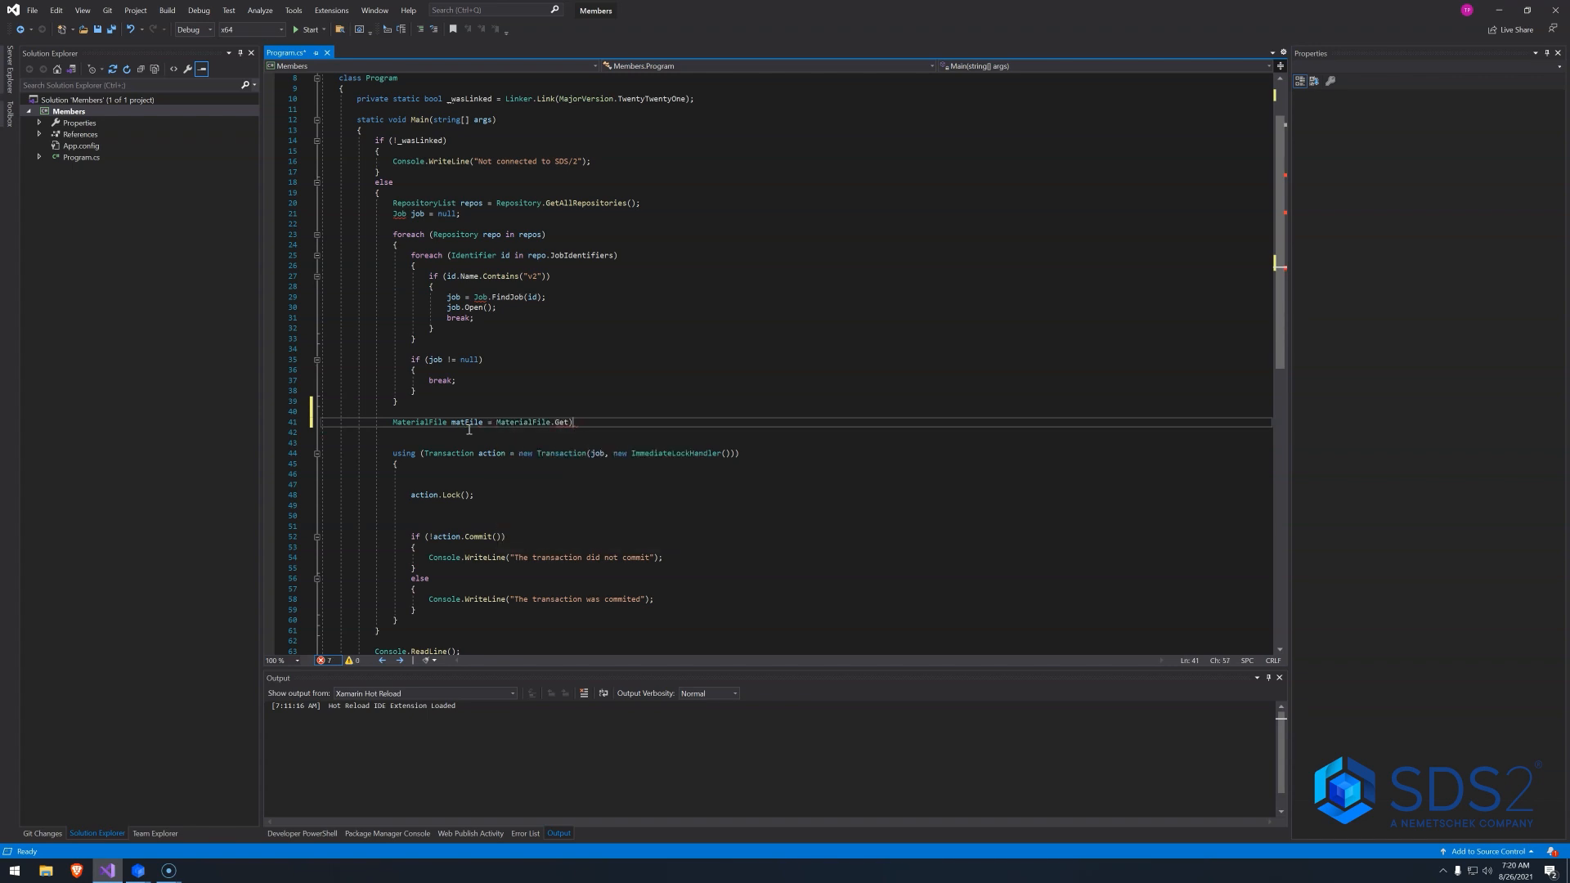
type(")")
Start a Column declaration inside the transaction block, importing DesignData.SDS2.Model.
left_click(480, 466)
key("Return")
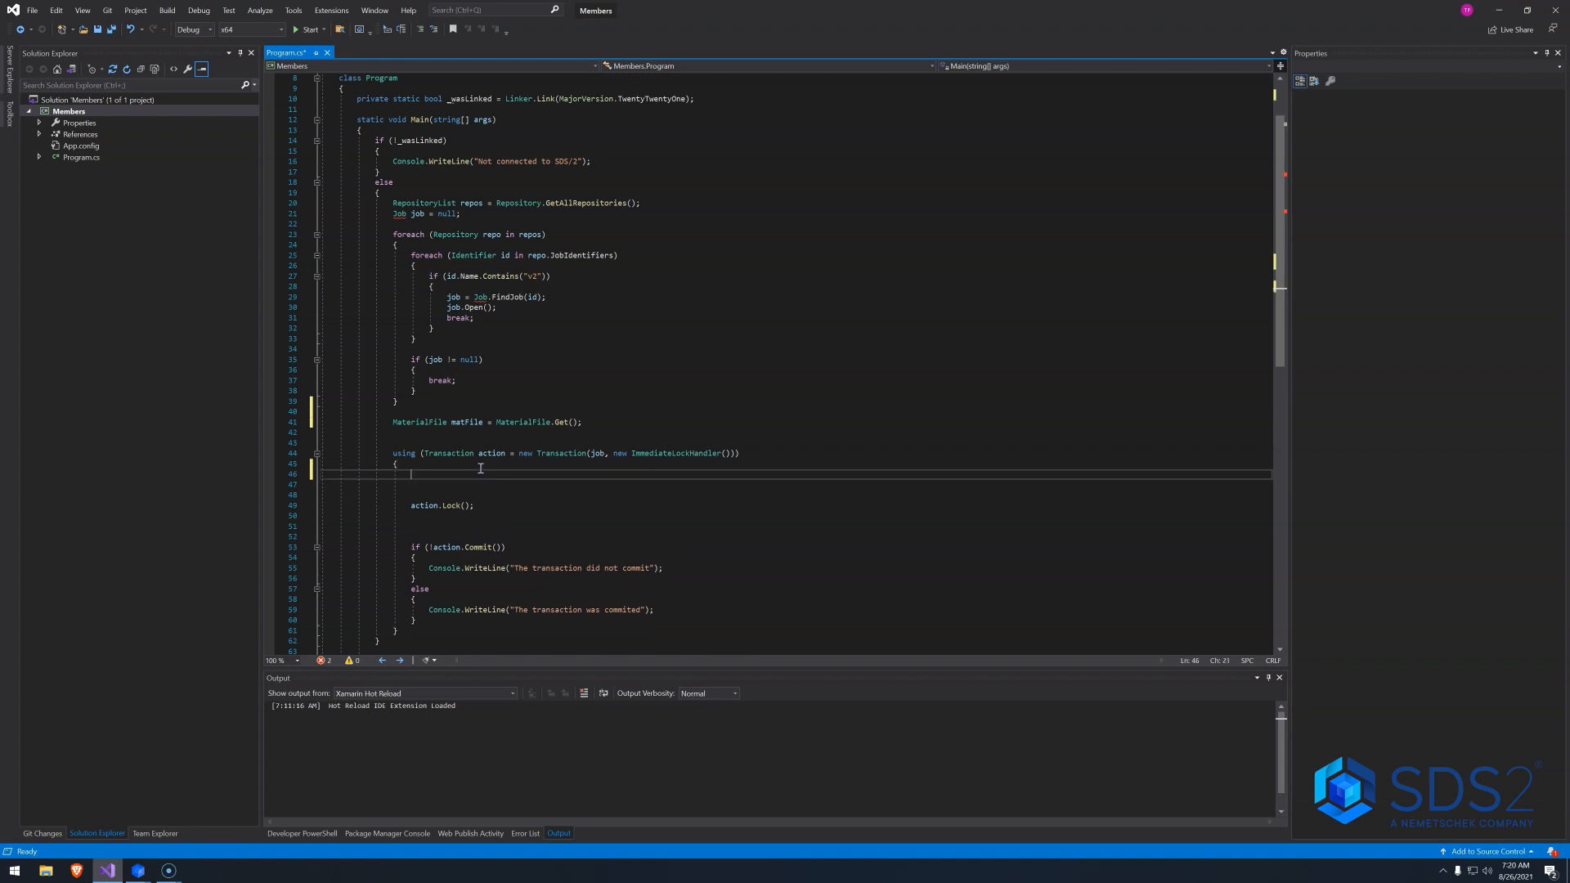
type("Column")
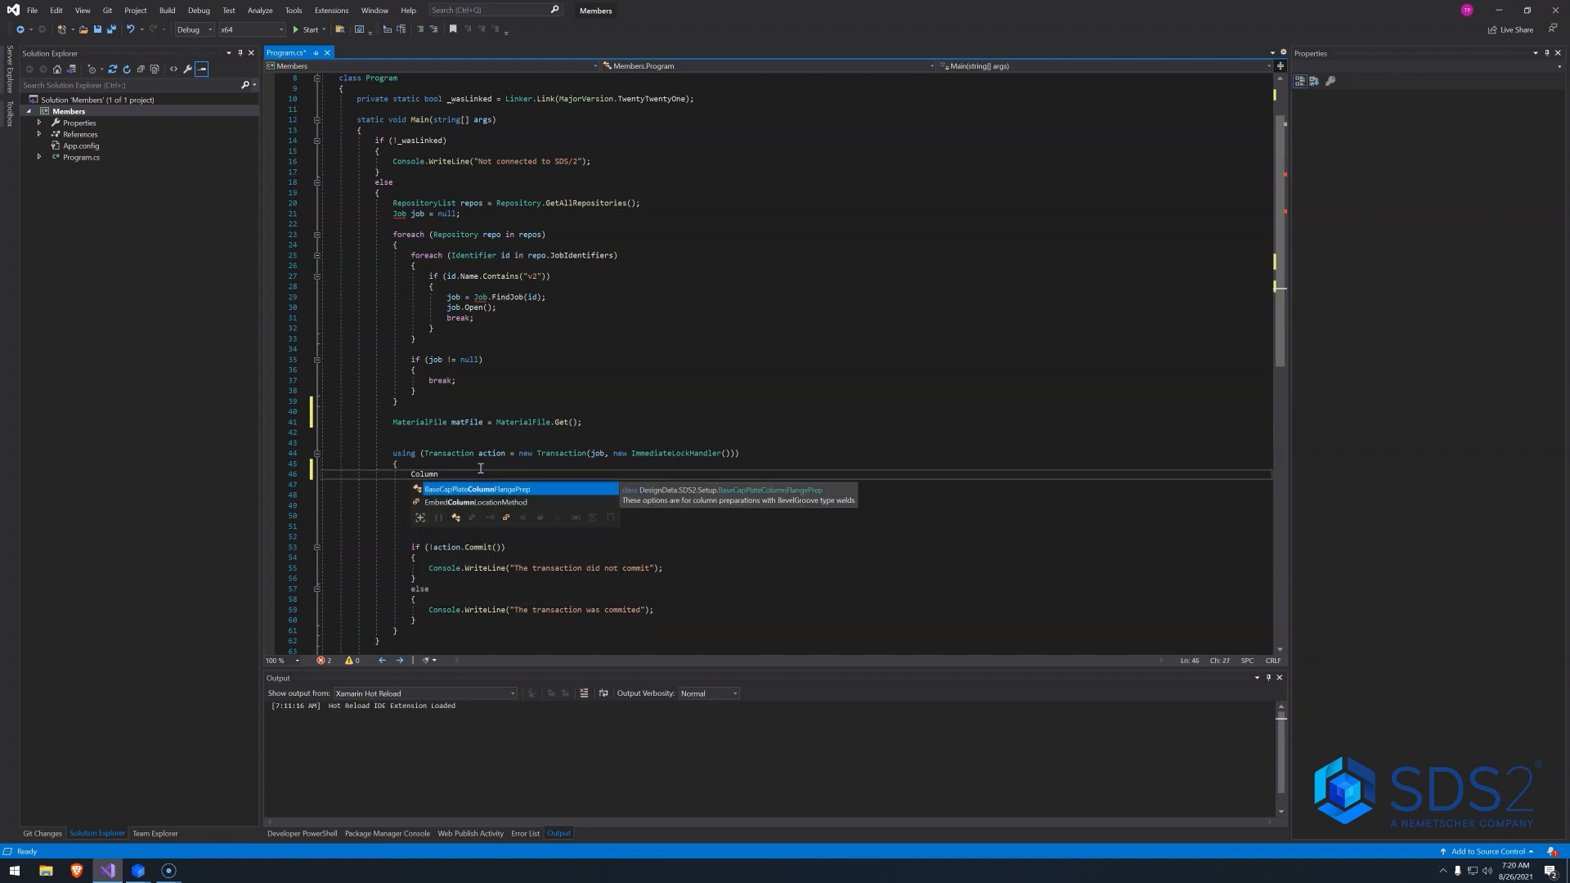
key("ctrl+period")
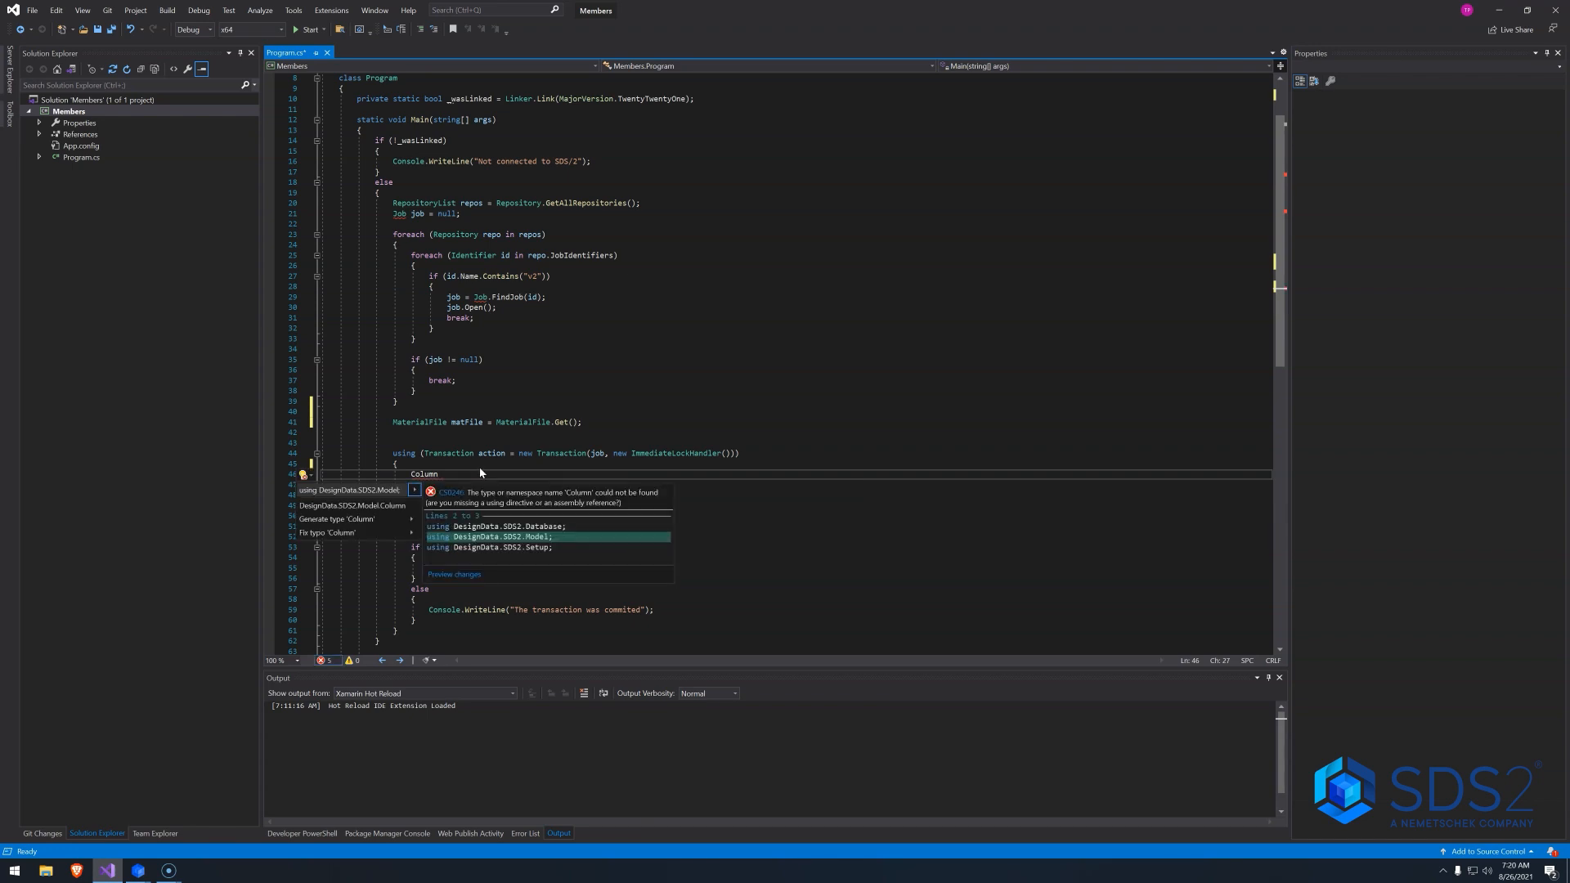
key("Return")
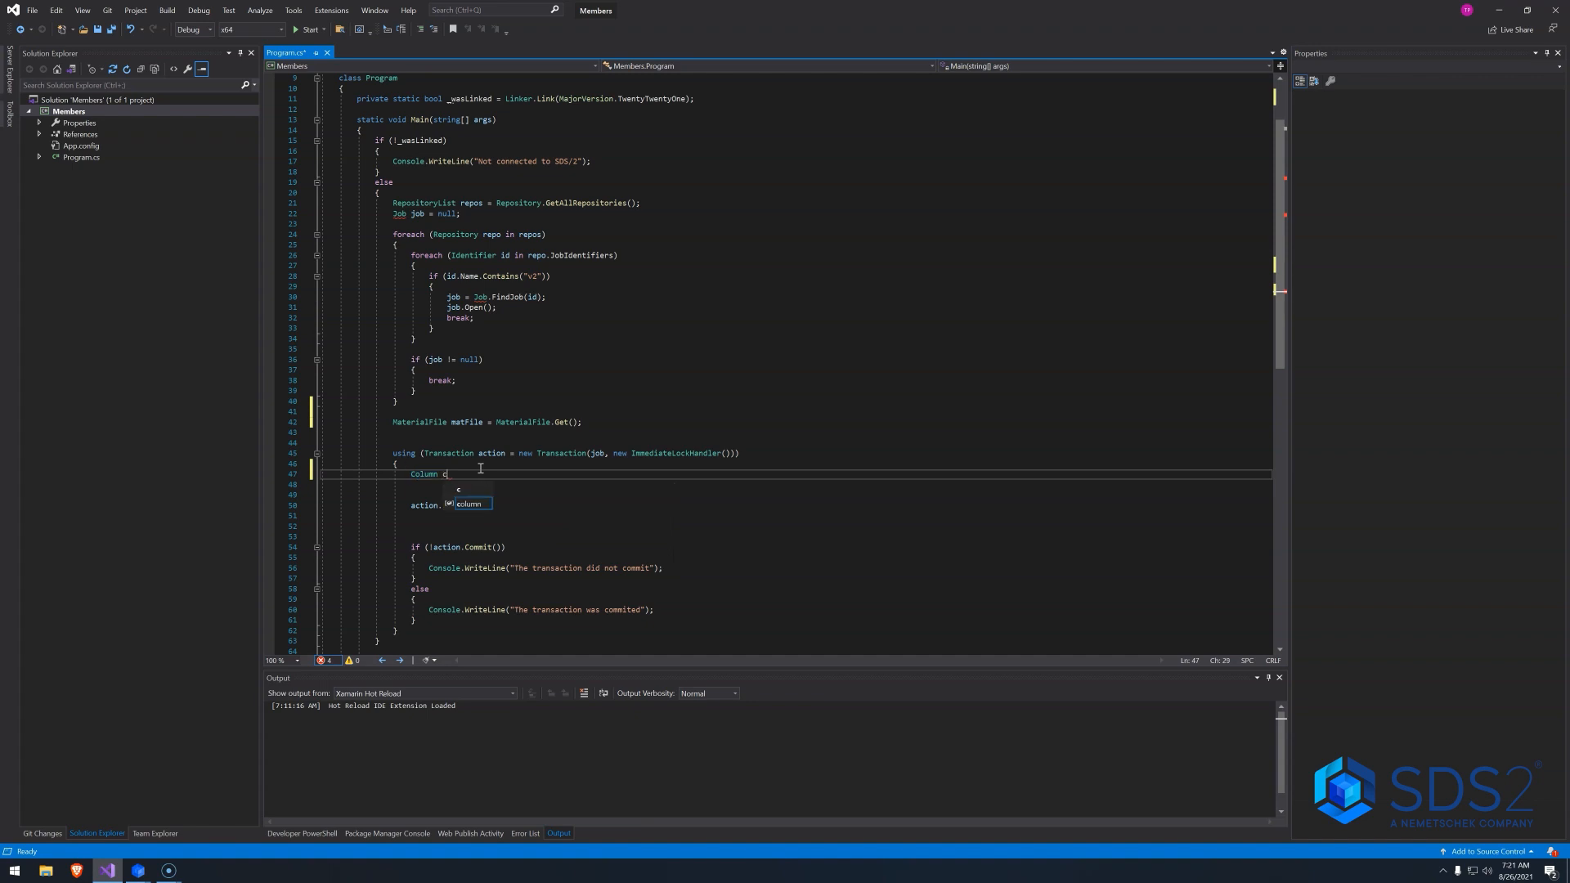
type("col1")
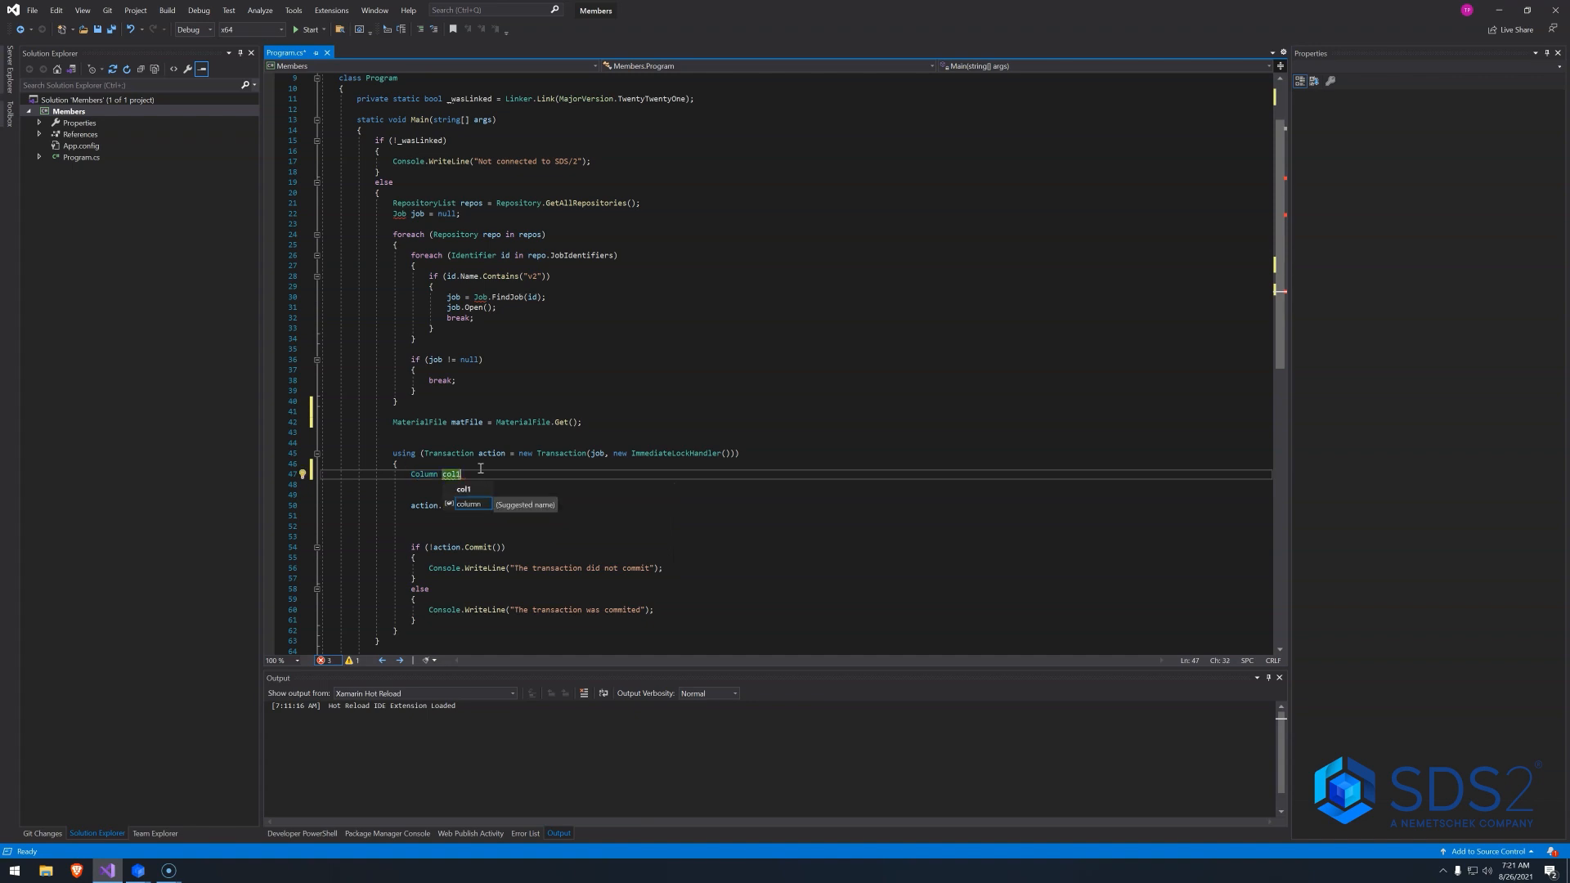
type(" = new Column ")
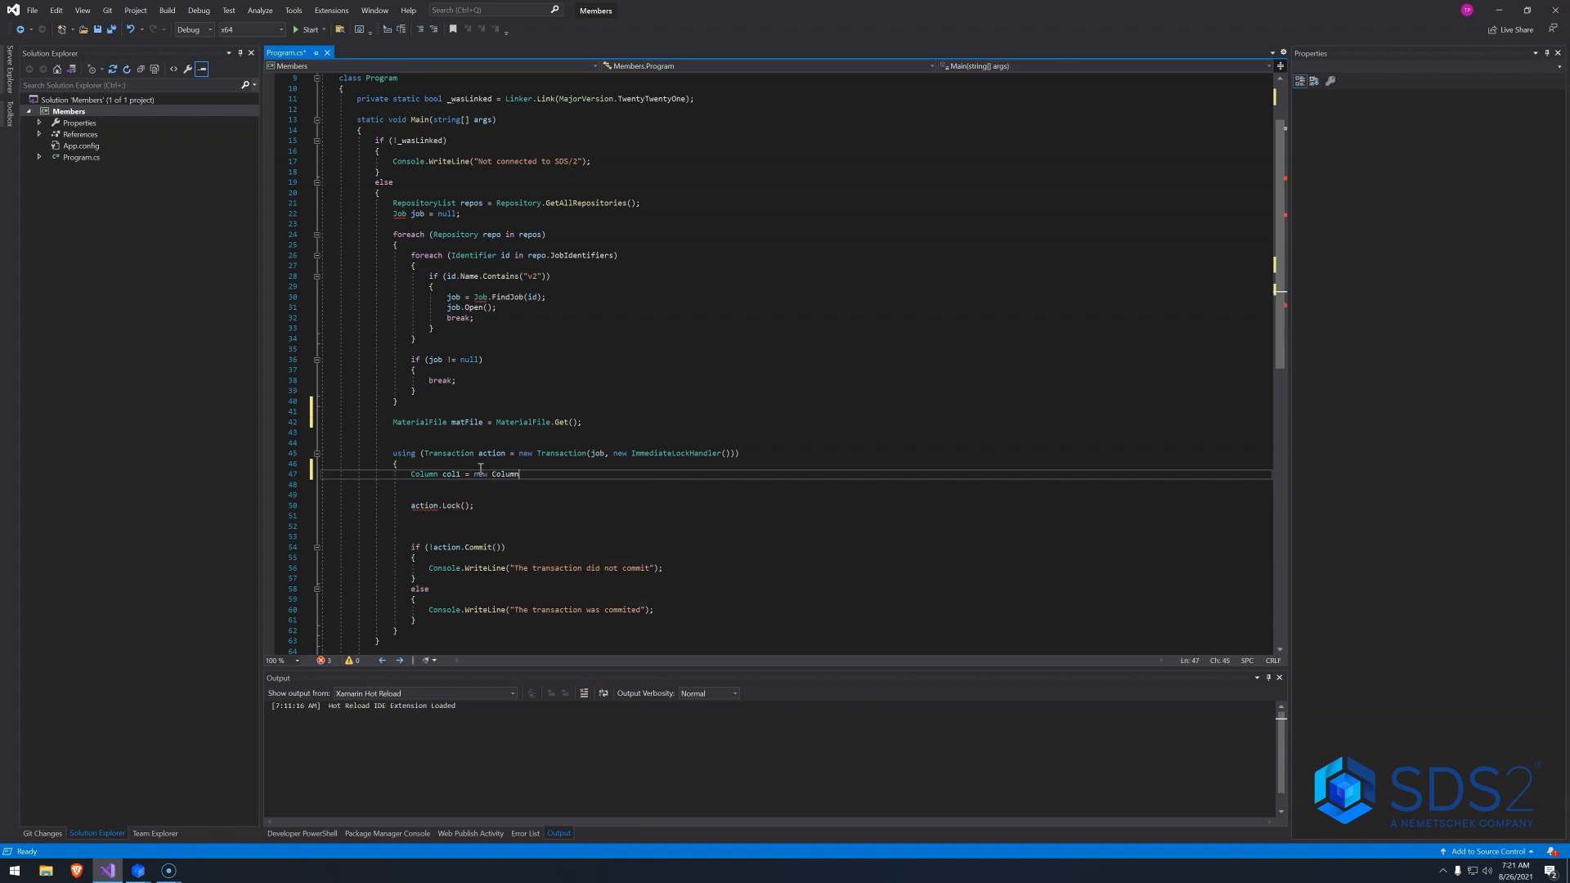
type("{")
Initialize col1 with Shape = matFile.Find("W24X76").
key("Return")
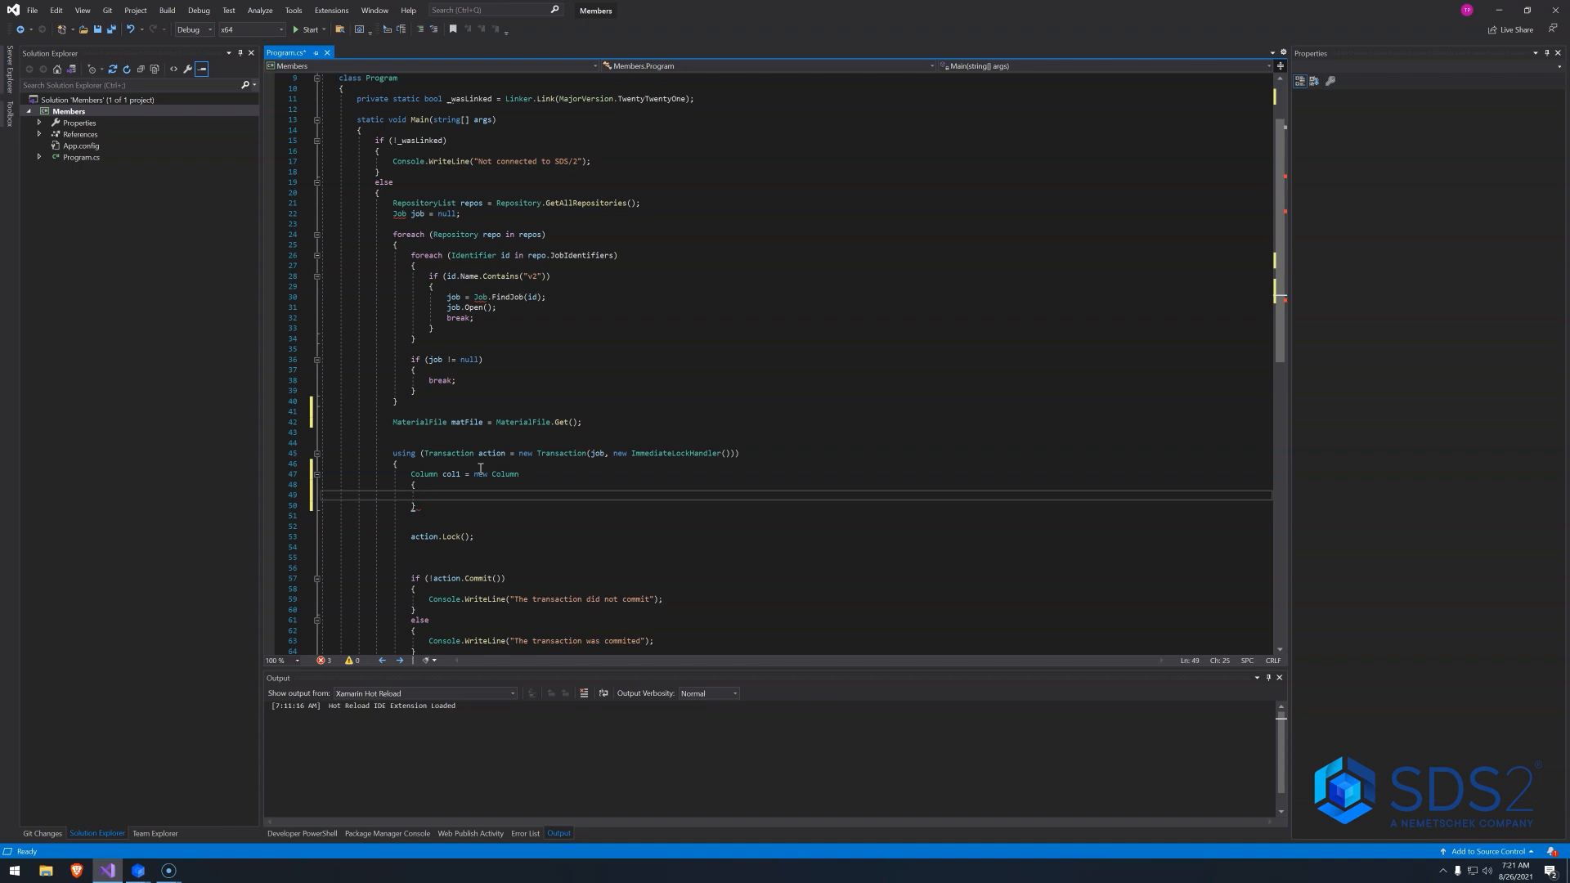
type("Sh")
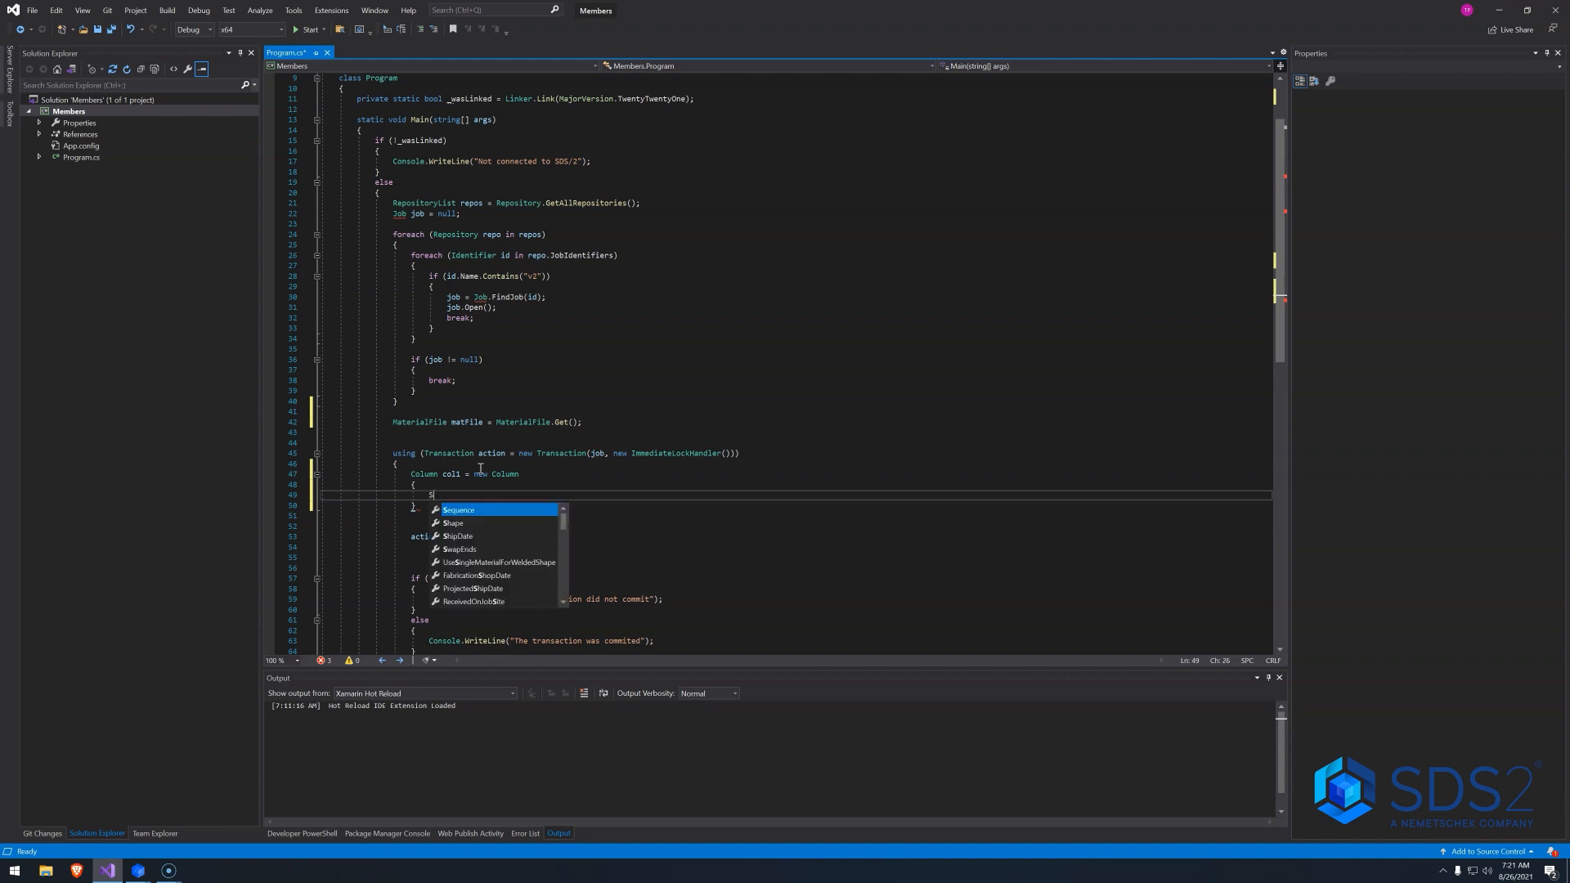
key("Tab")
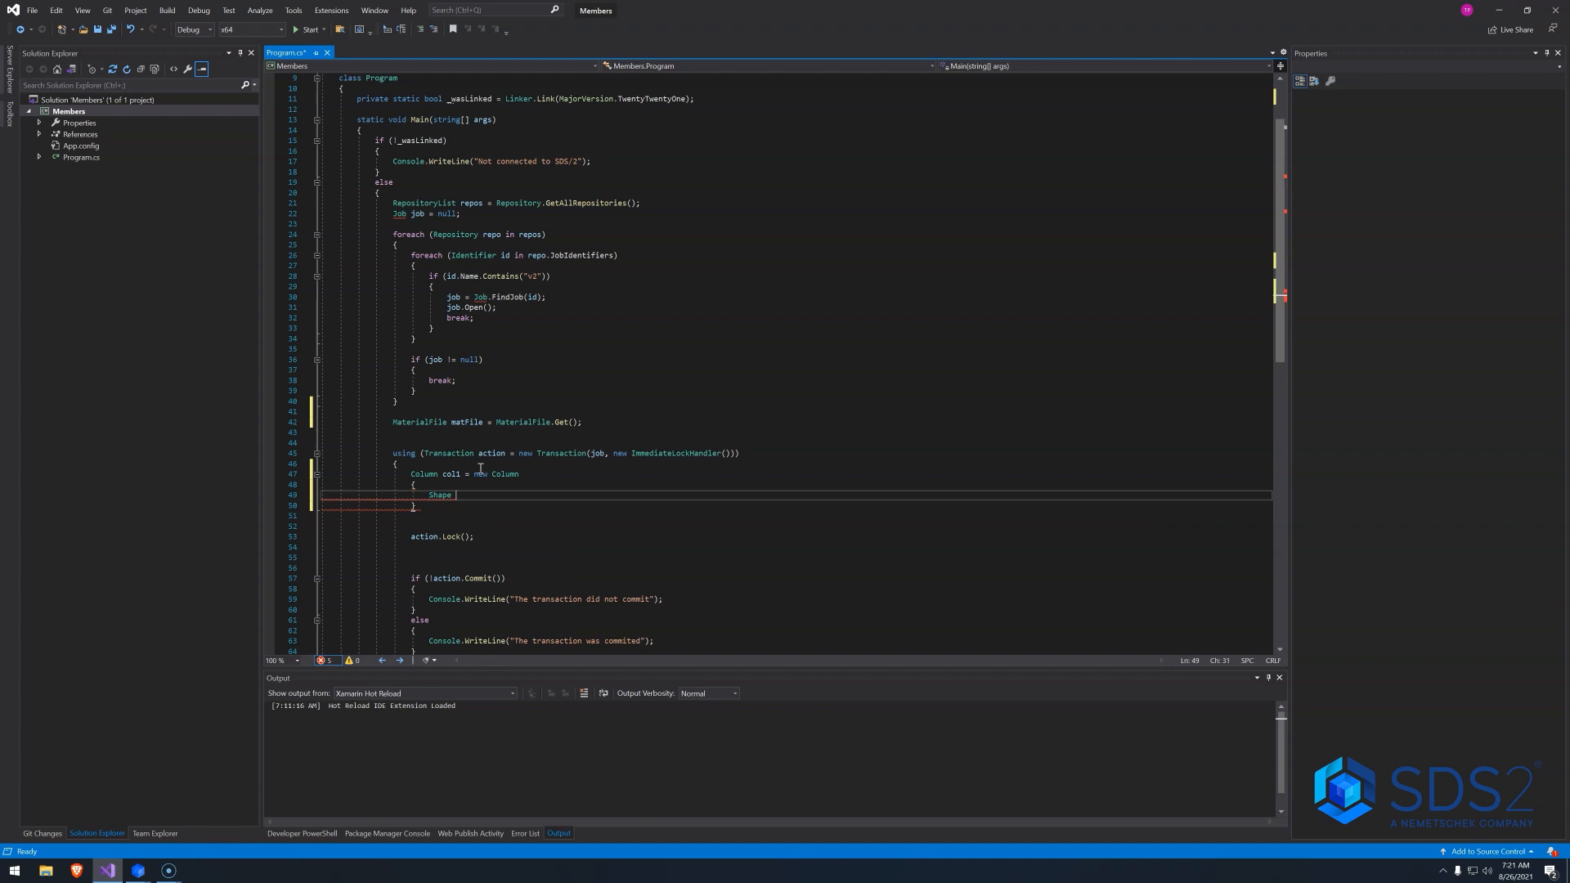
type("= mat")
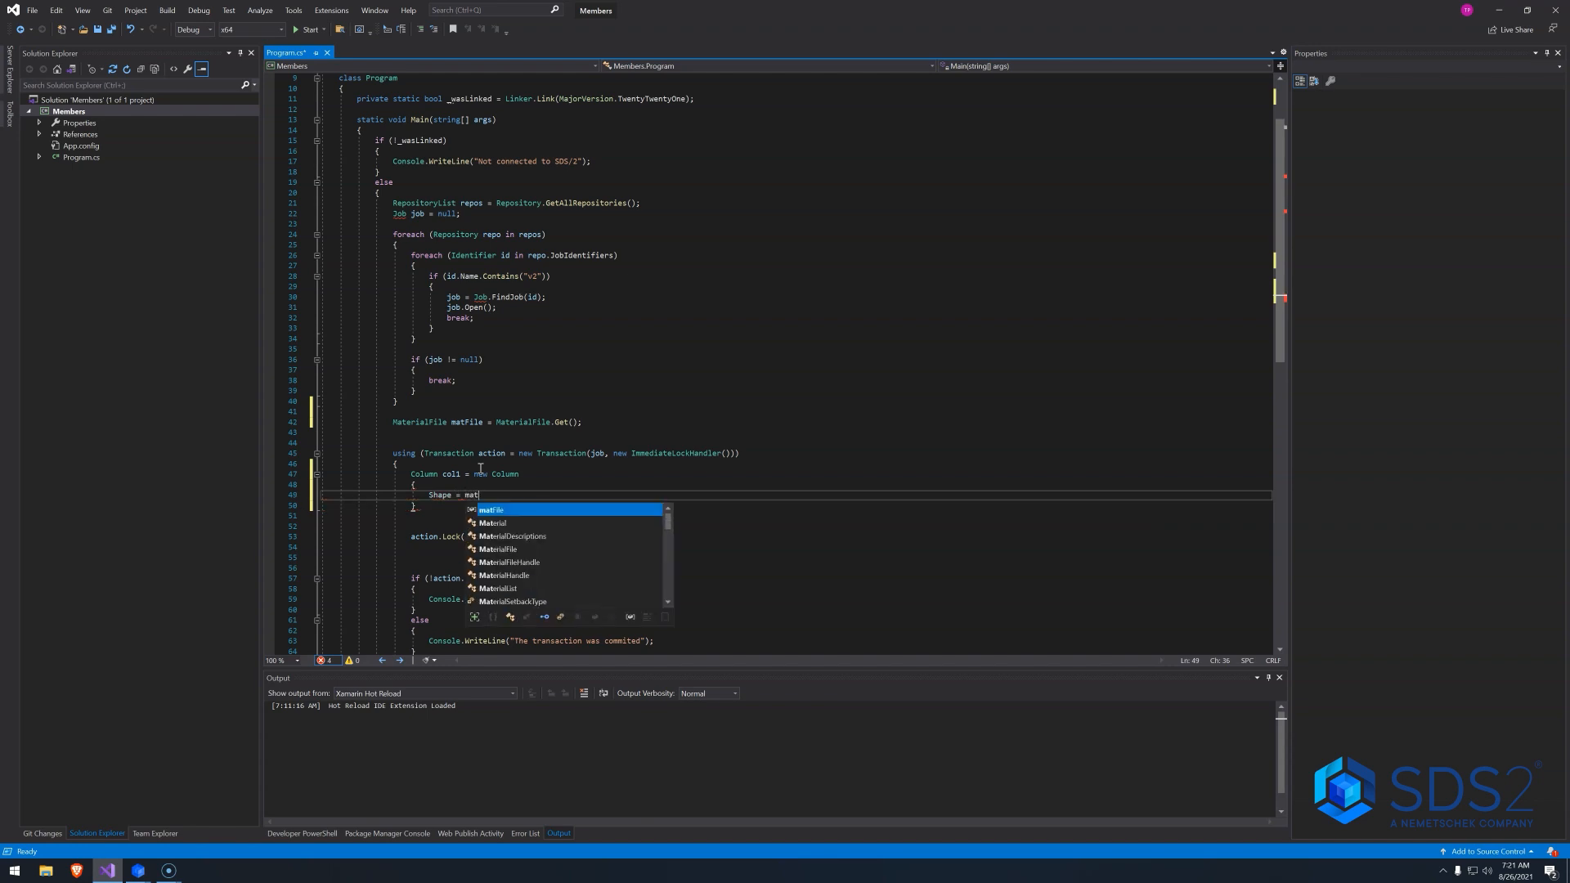
key("Tab")
type(".")
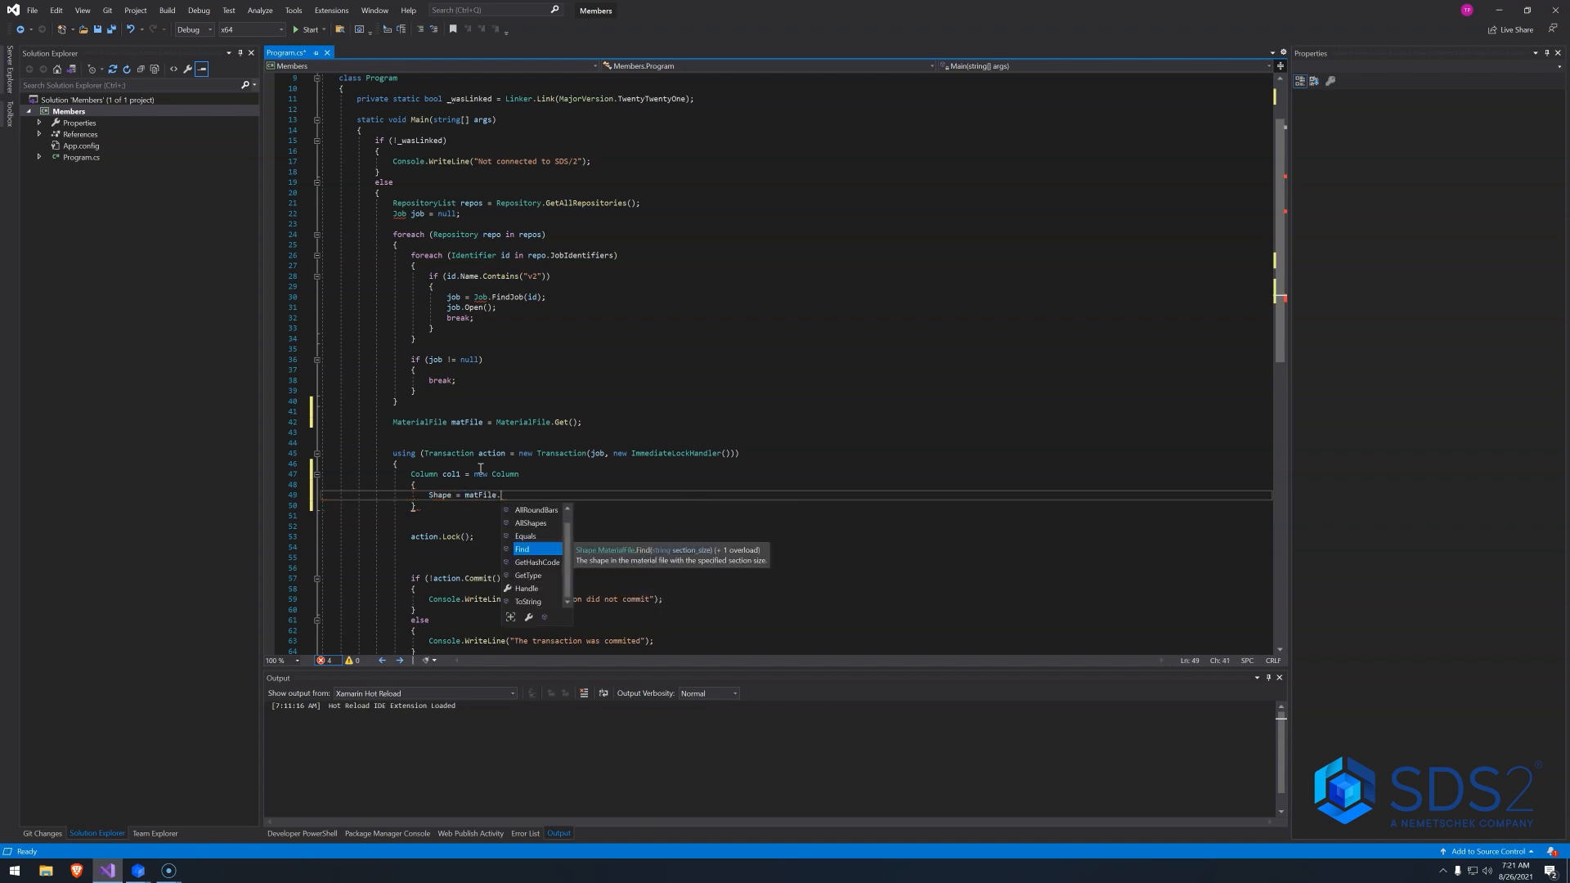
key("Tab")
type("(\"")
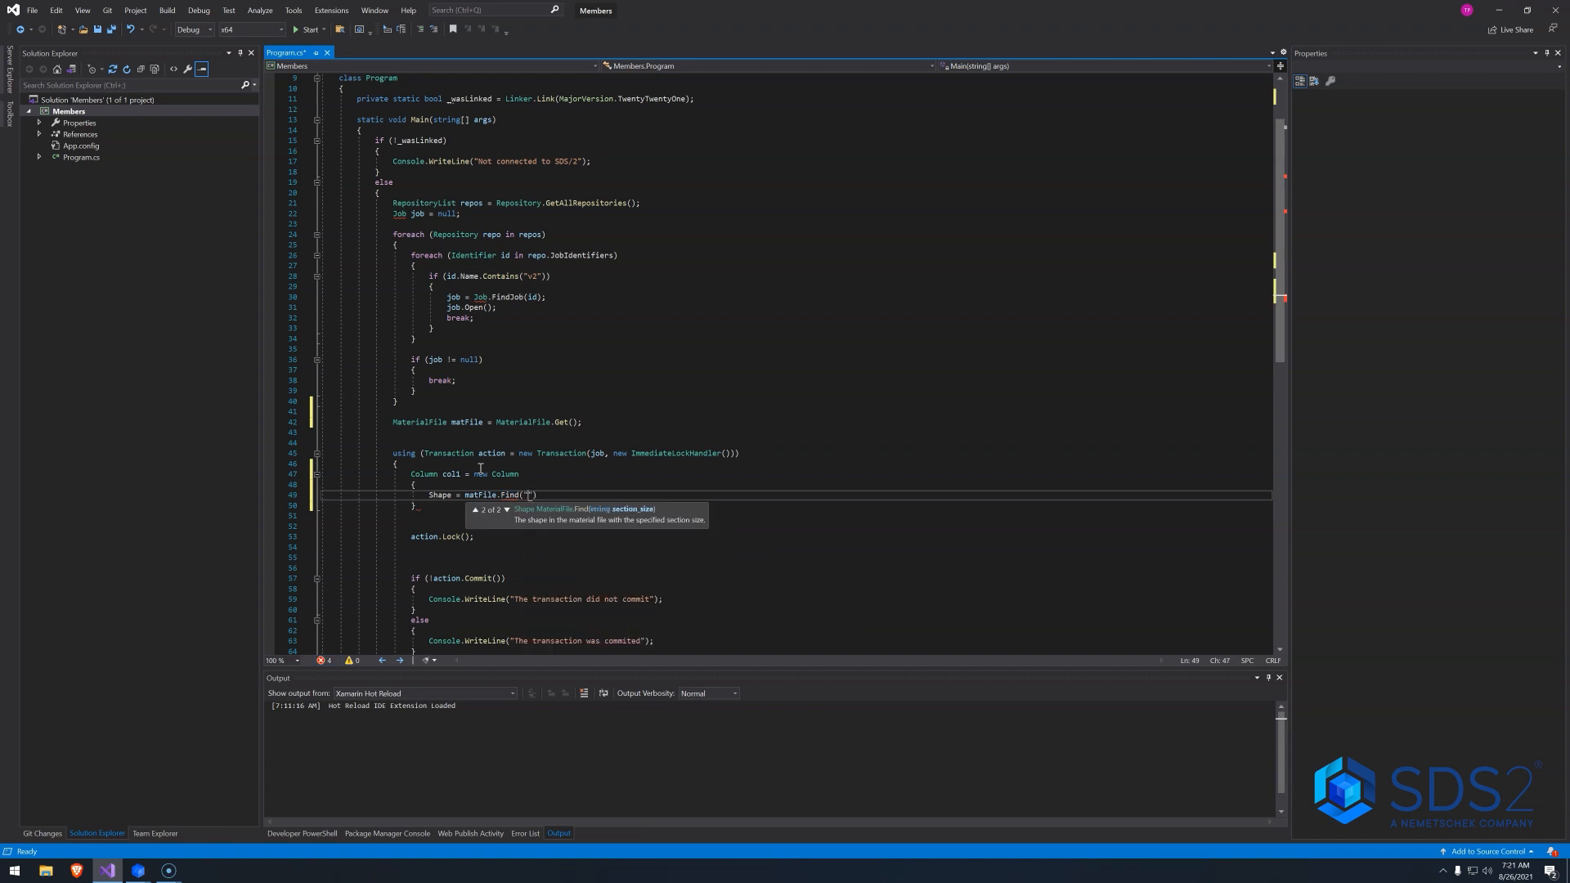
type("W2")
type("4")
type("X7")
type("6")
type("0")
key("BackSpace")
left_click(433, 504)
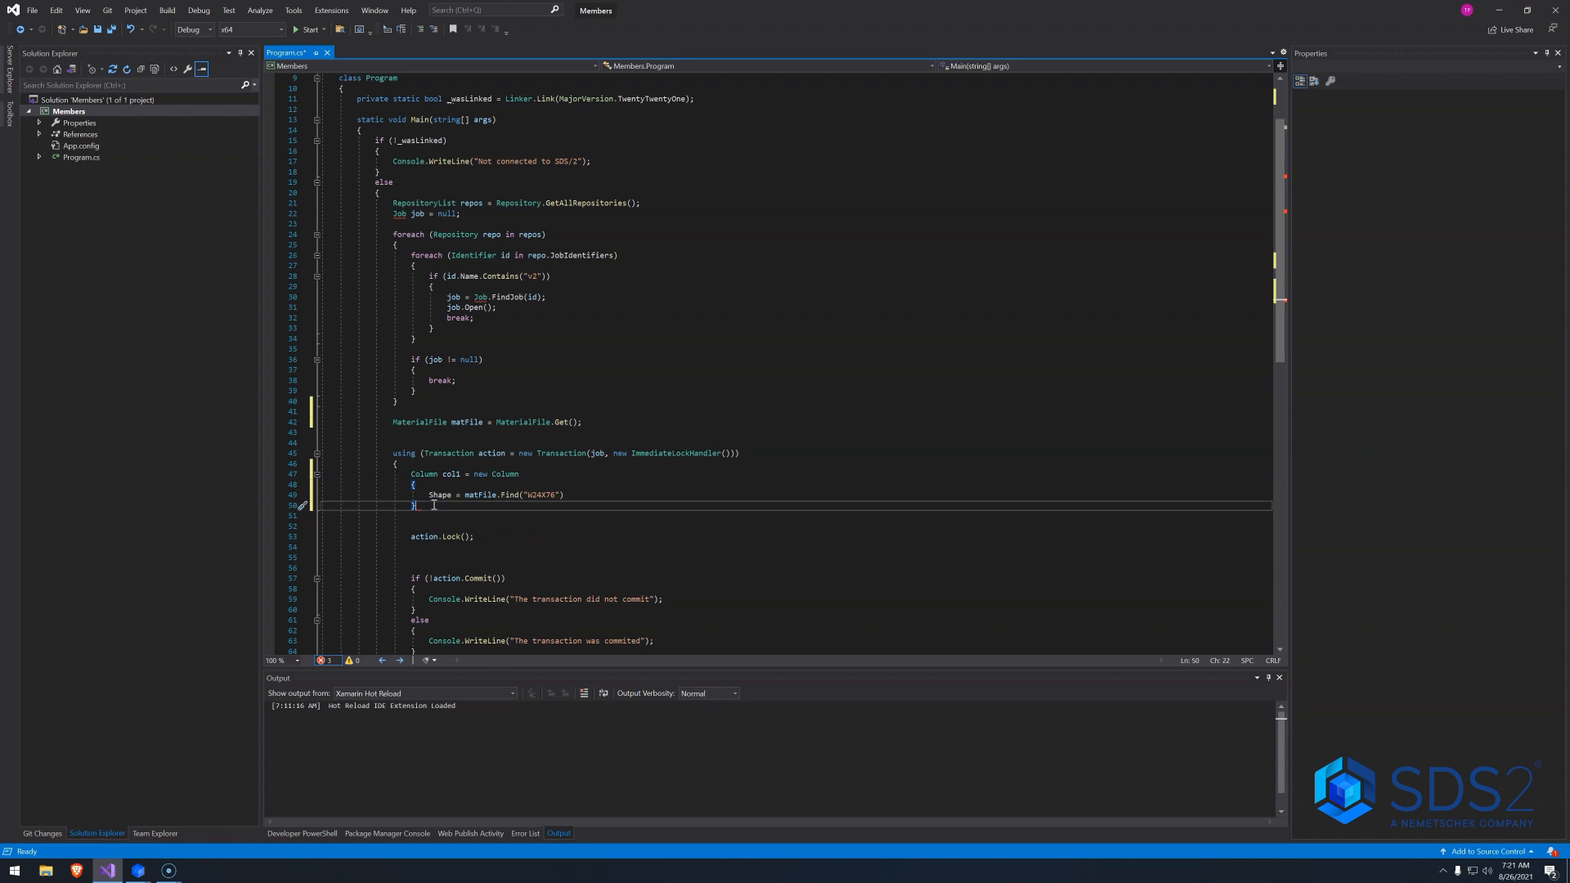
type(";")
Set col1.Ends[0].Location to new Point3D(0, 0, 0).
key("Return")
key("Return")
type("co")
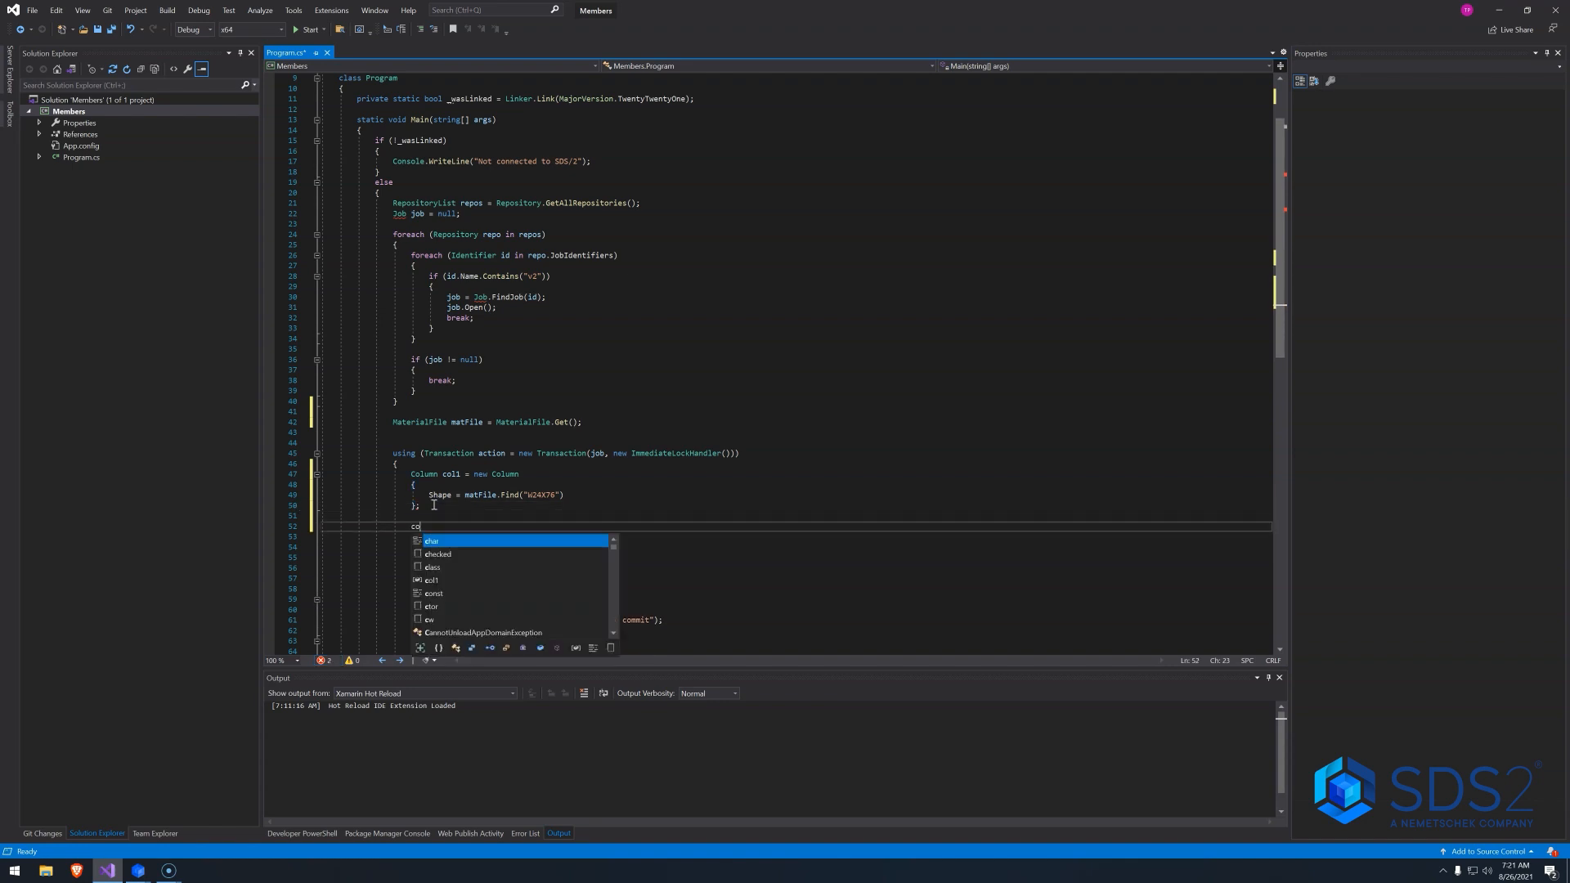
type("l1.")
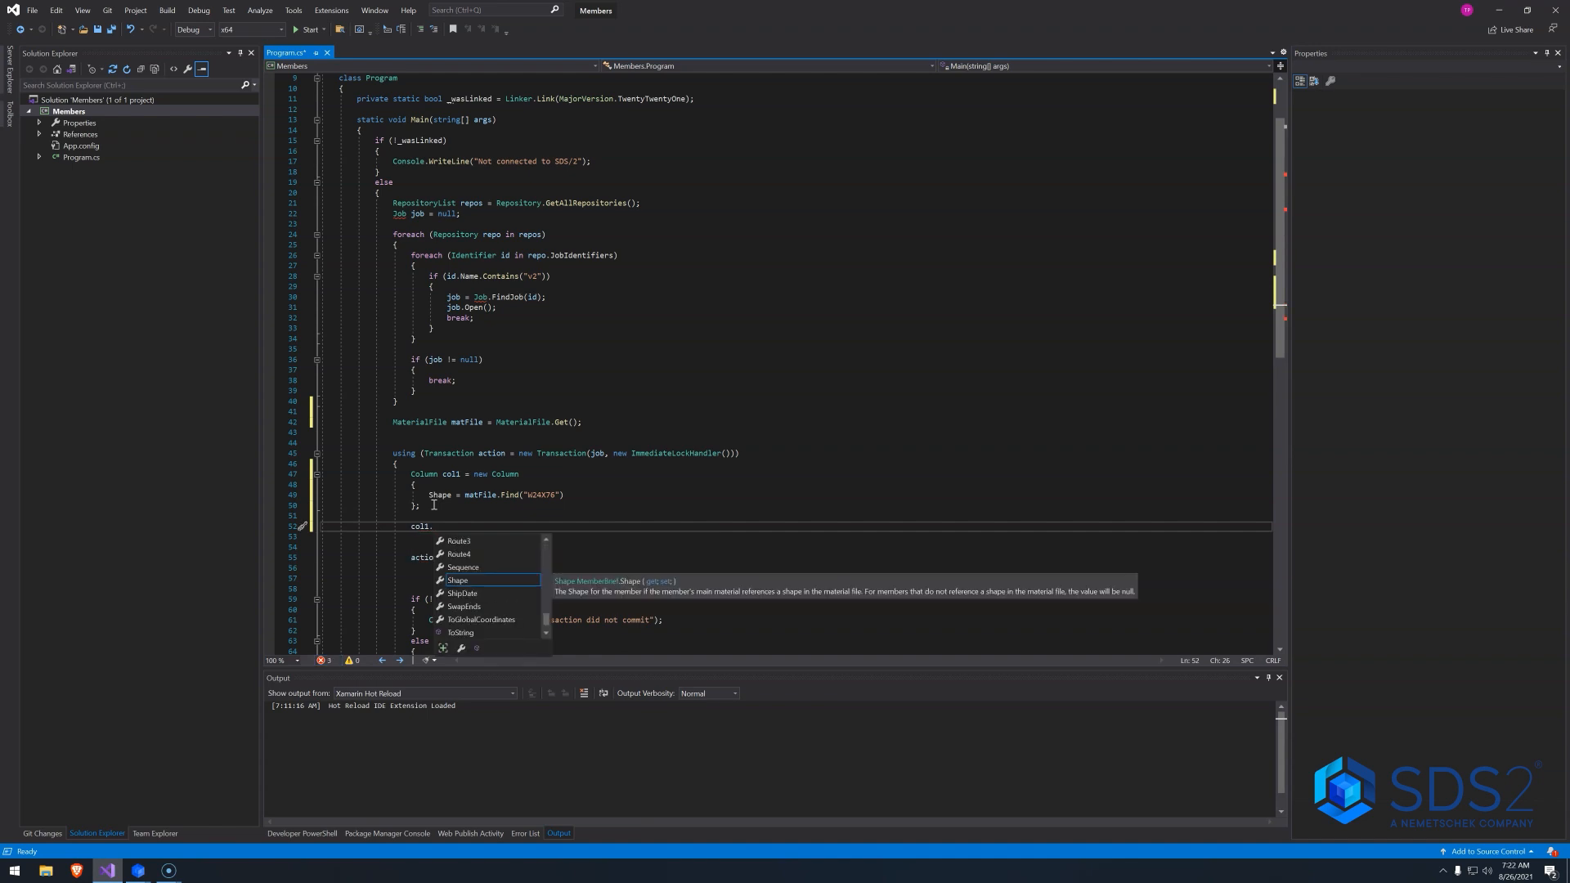
type("End")
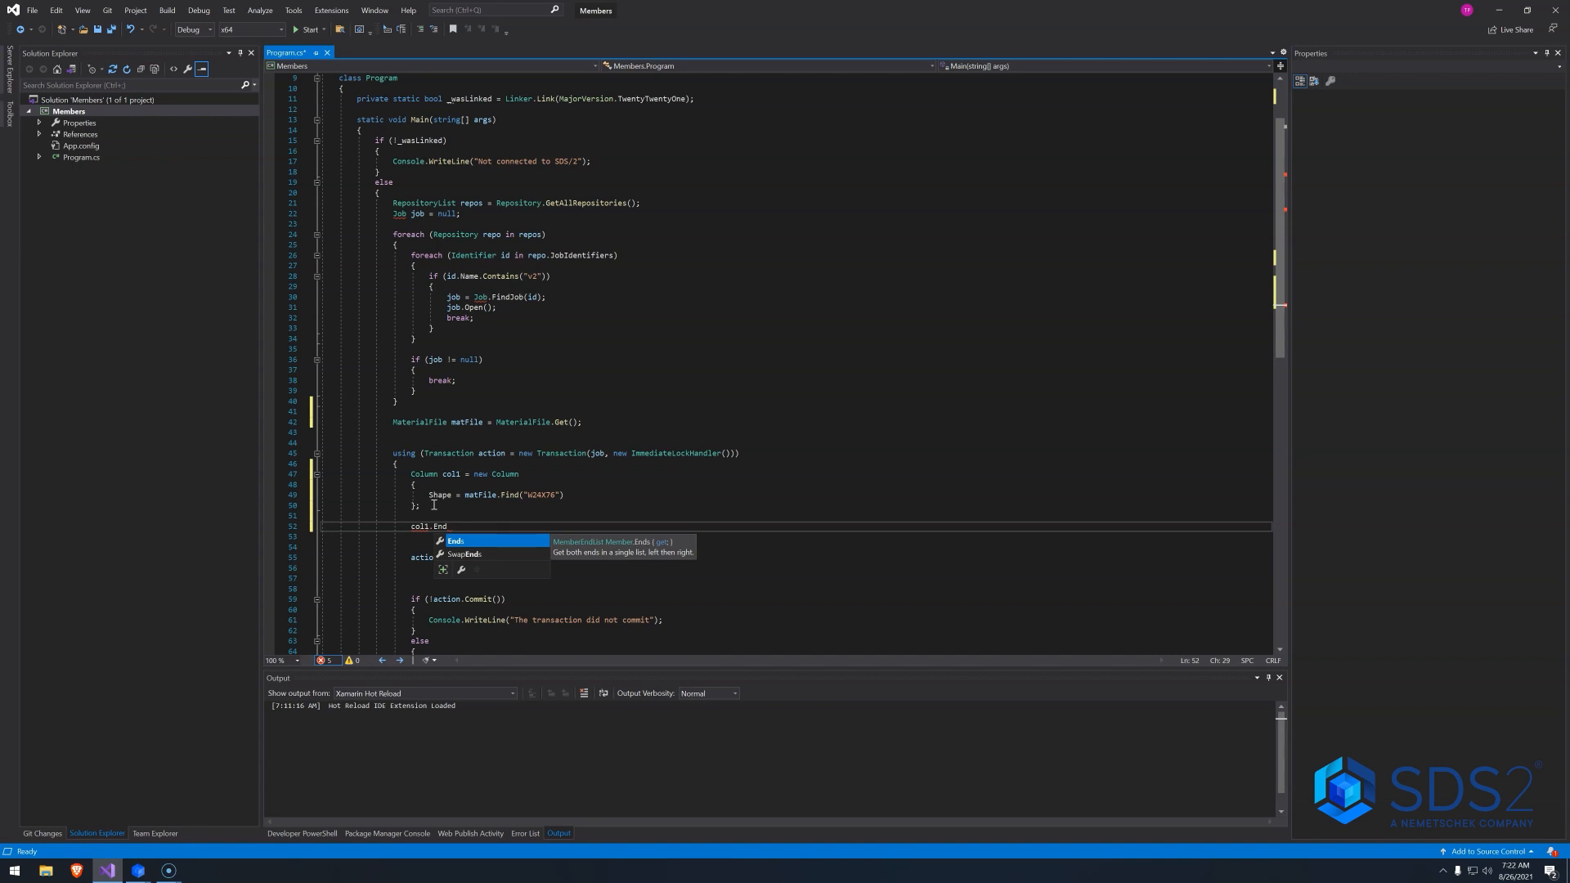
type("s[0]")
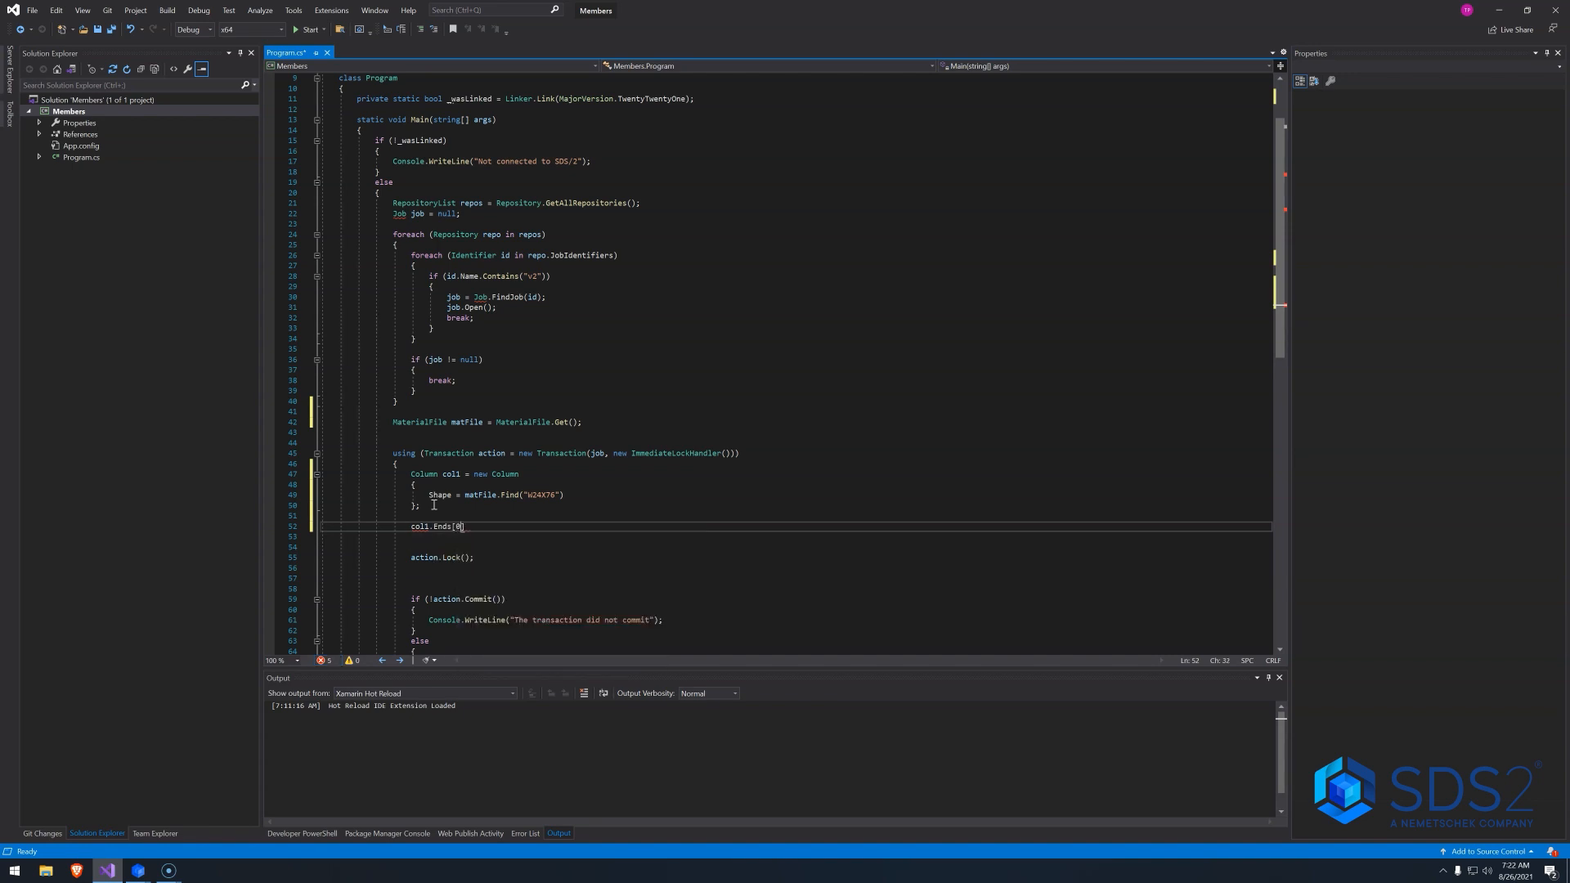
type(" = ")
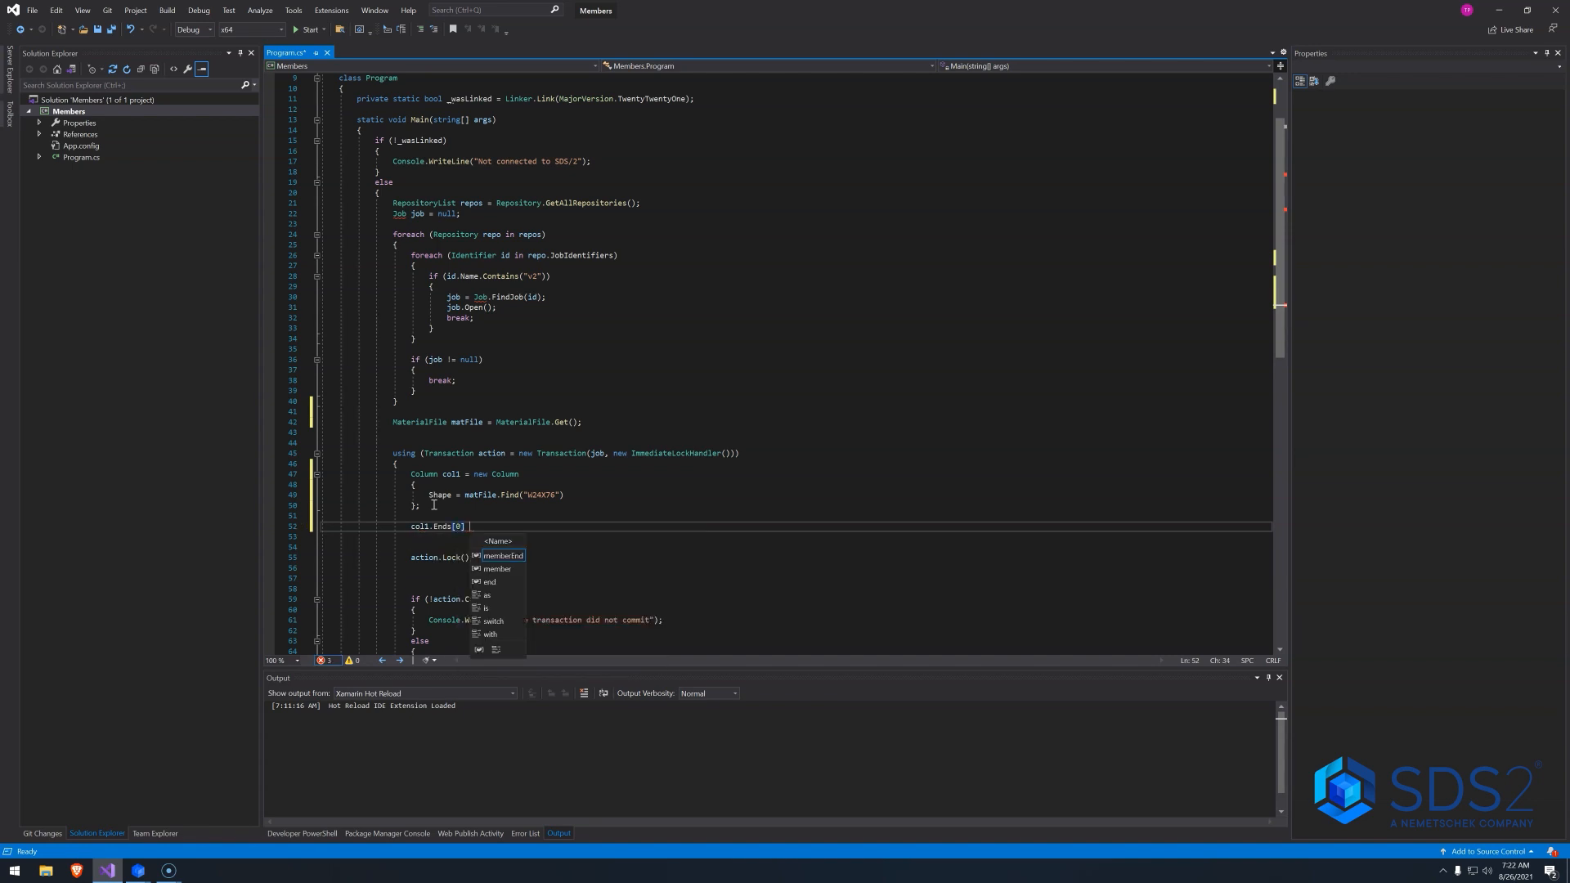
type("new")
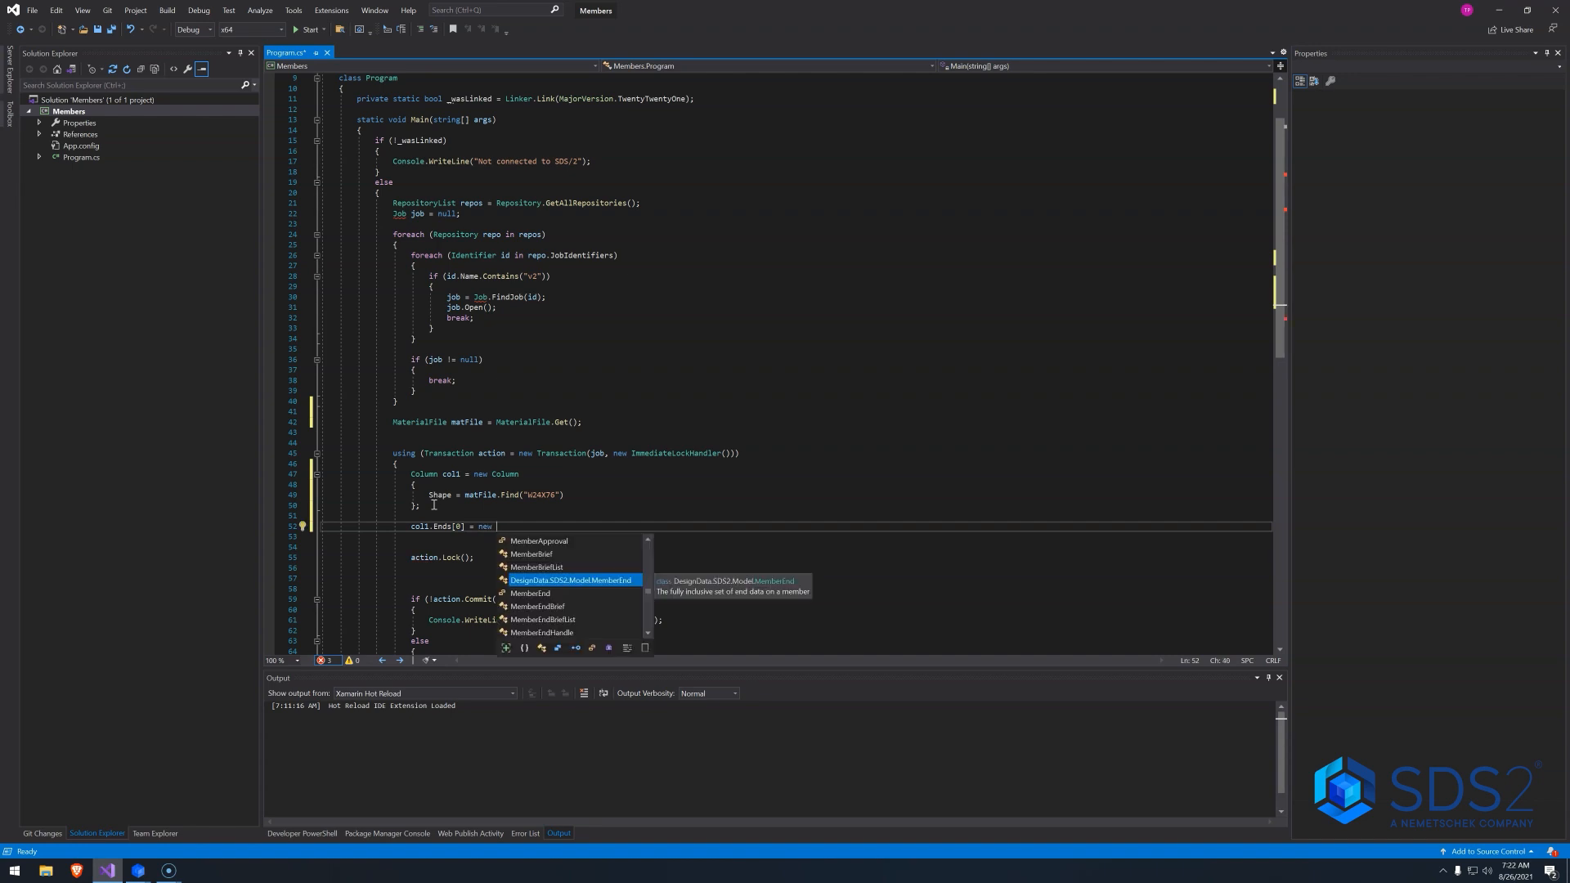
key("Tab")
key("BackSpace")
key("BackSpace")
key("BackSpace")
key("BackSpace")
key("BackSpace")
key("BackSpace")
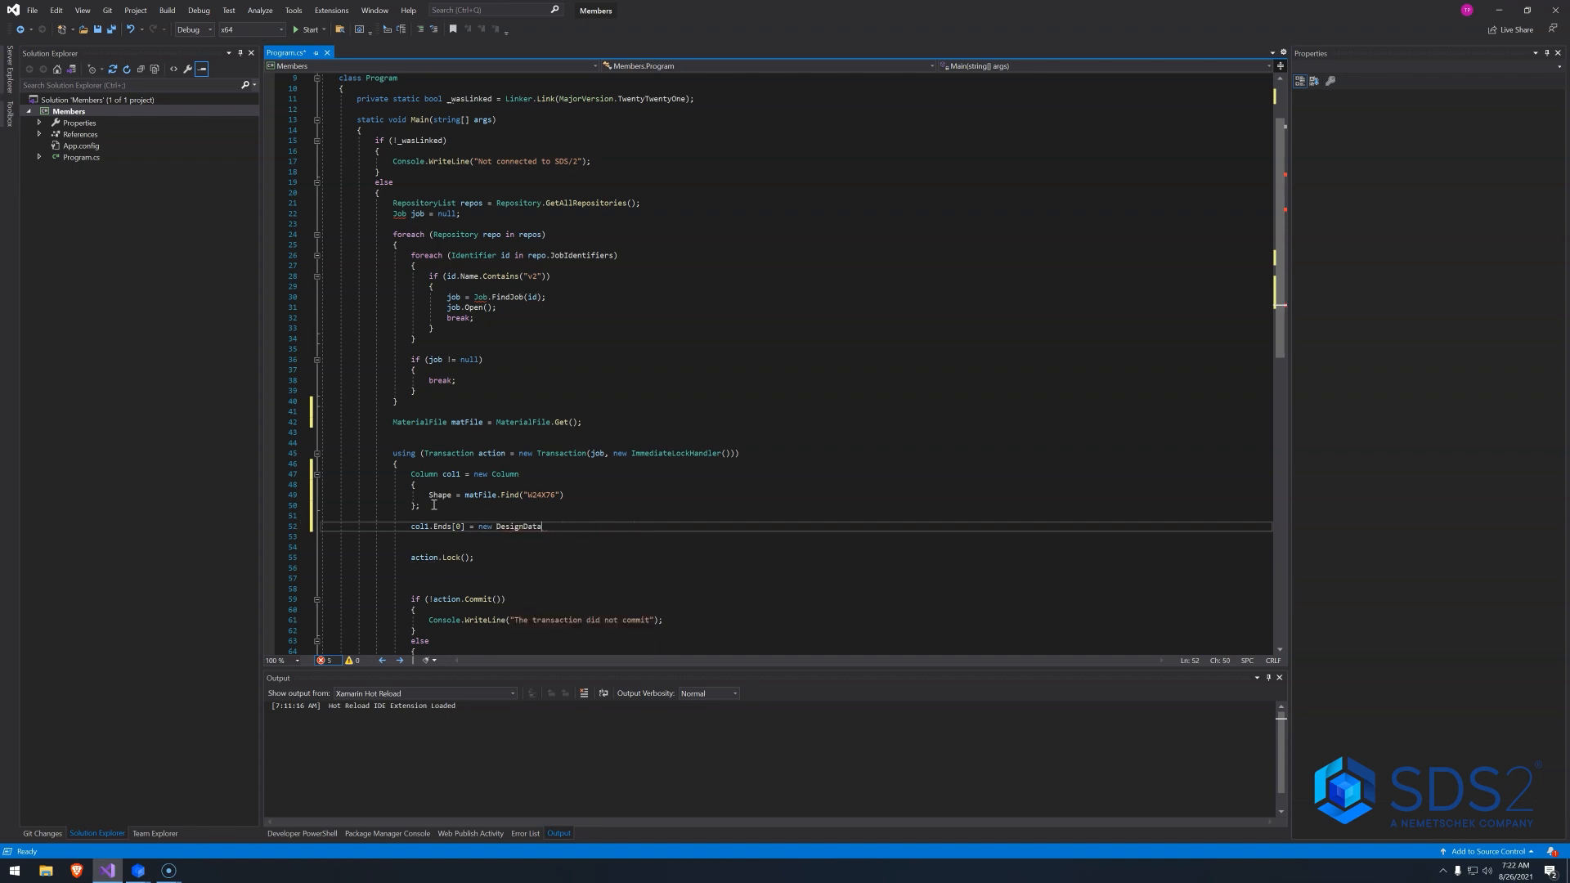
key("BackSpace")
key("BackSpace")
key("BackSpace")
key("BackSpace")
key("BackSpace")
key("BackSpace")
key("BackSpace")
key("BackSpace")
type(".")
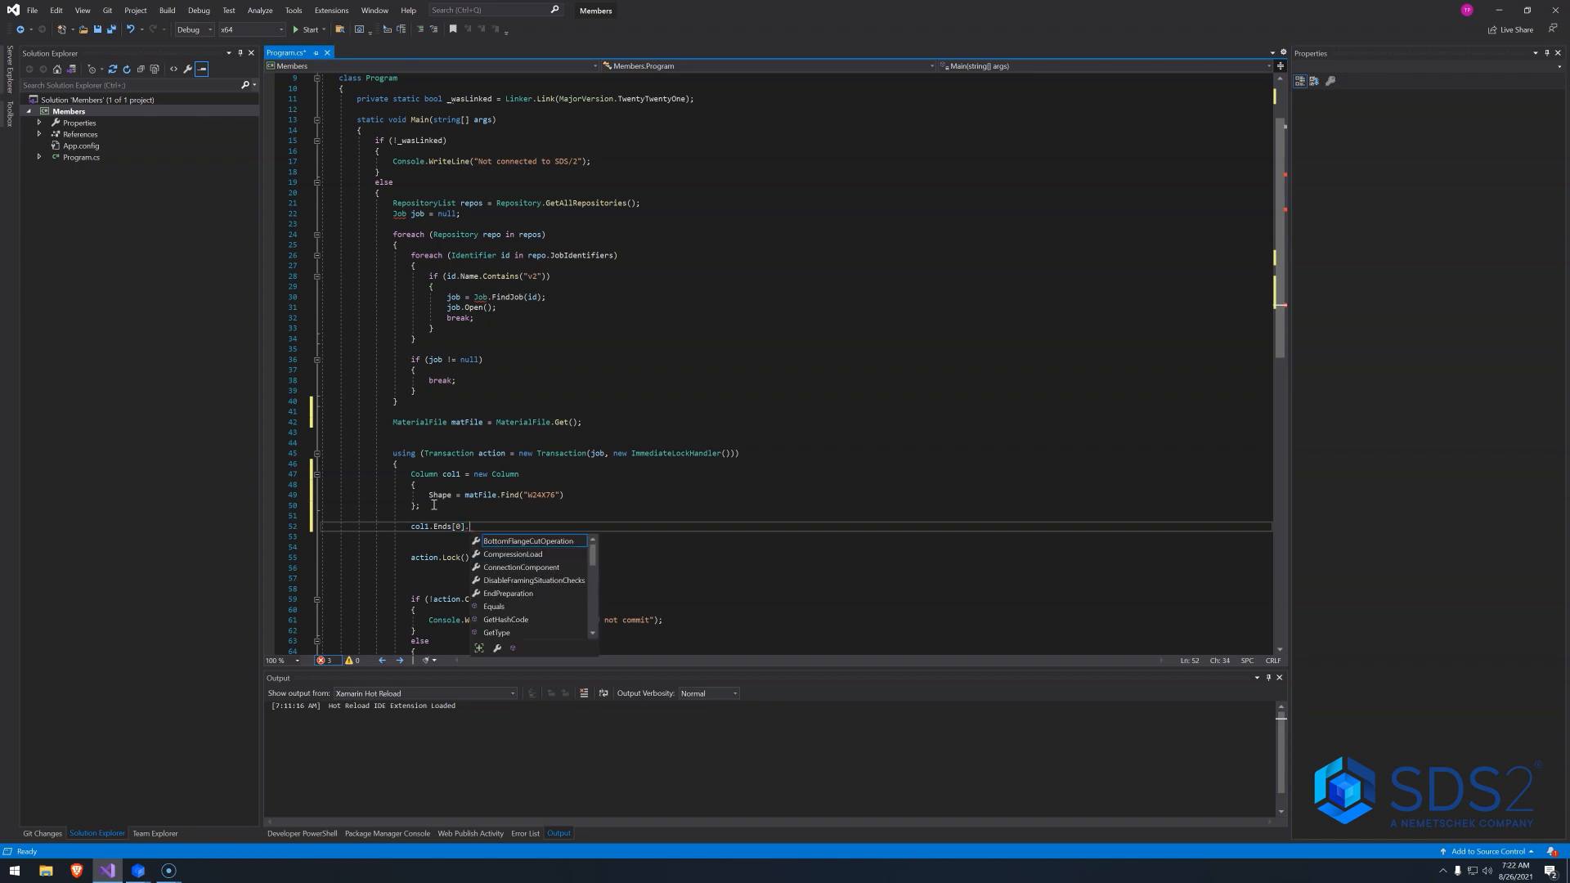
type("Loc")
key("Tab")
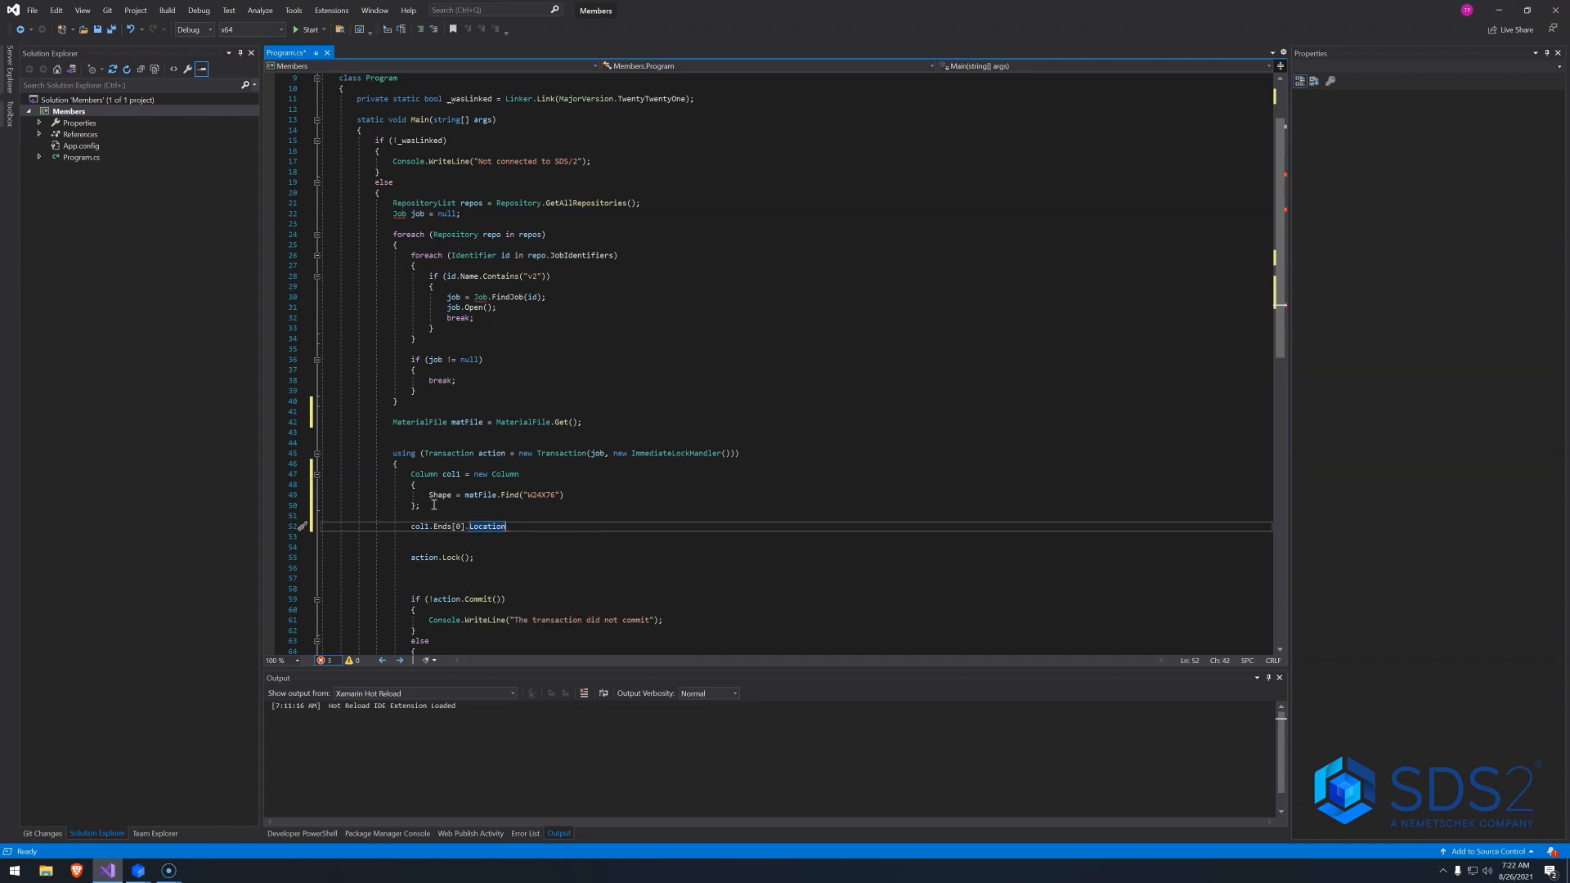
type(" =")
key("Escape")
type(" new")
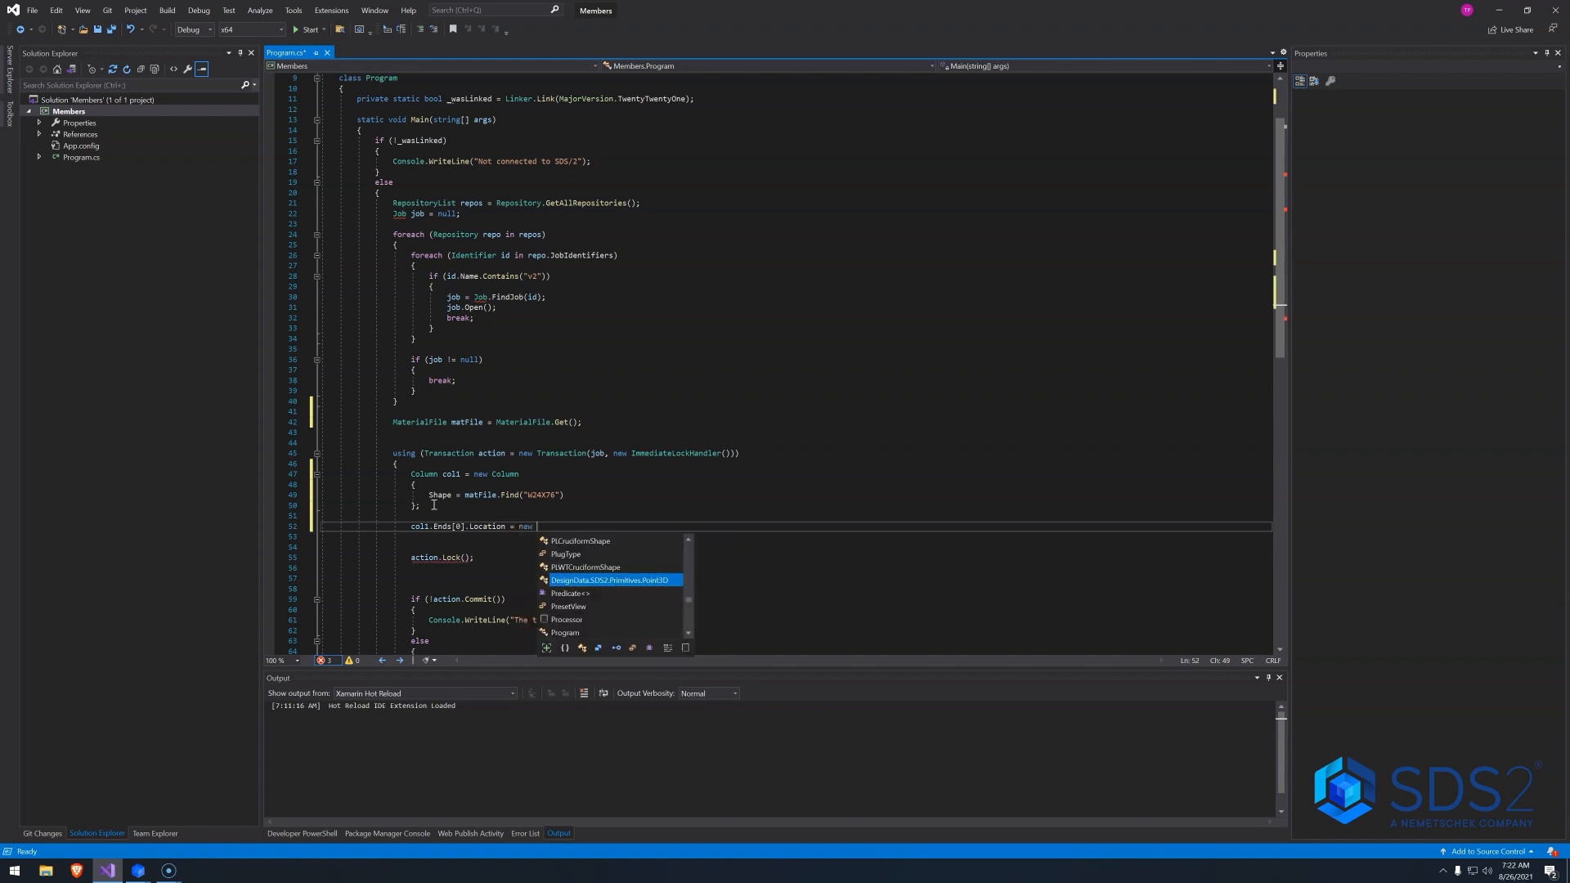
key("Tab")
type("(")
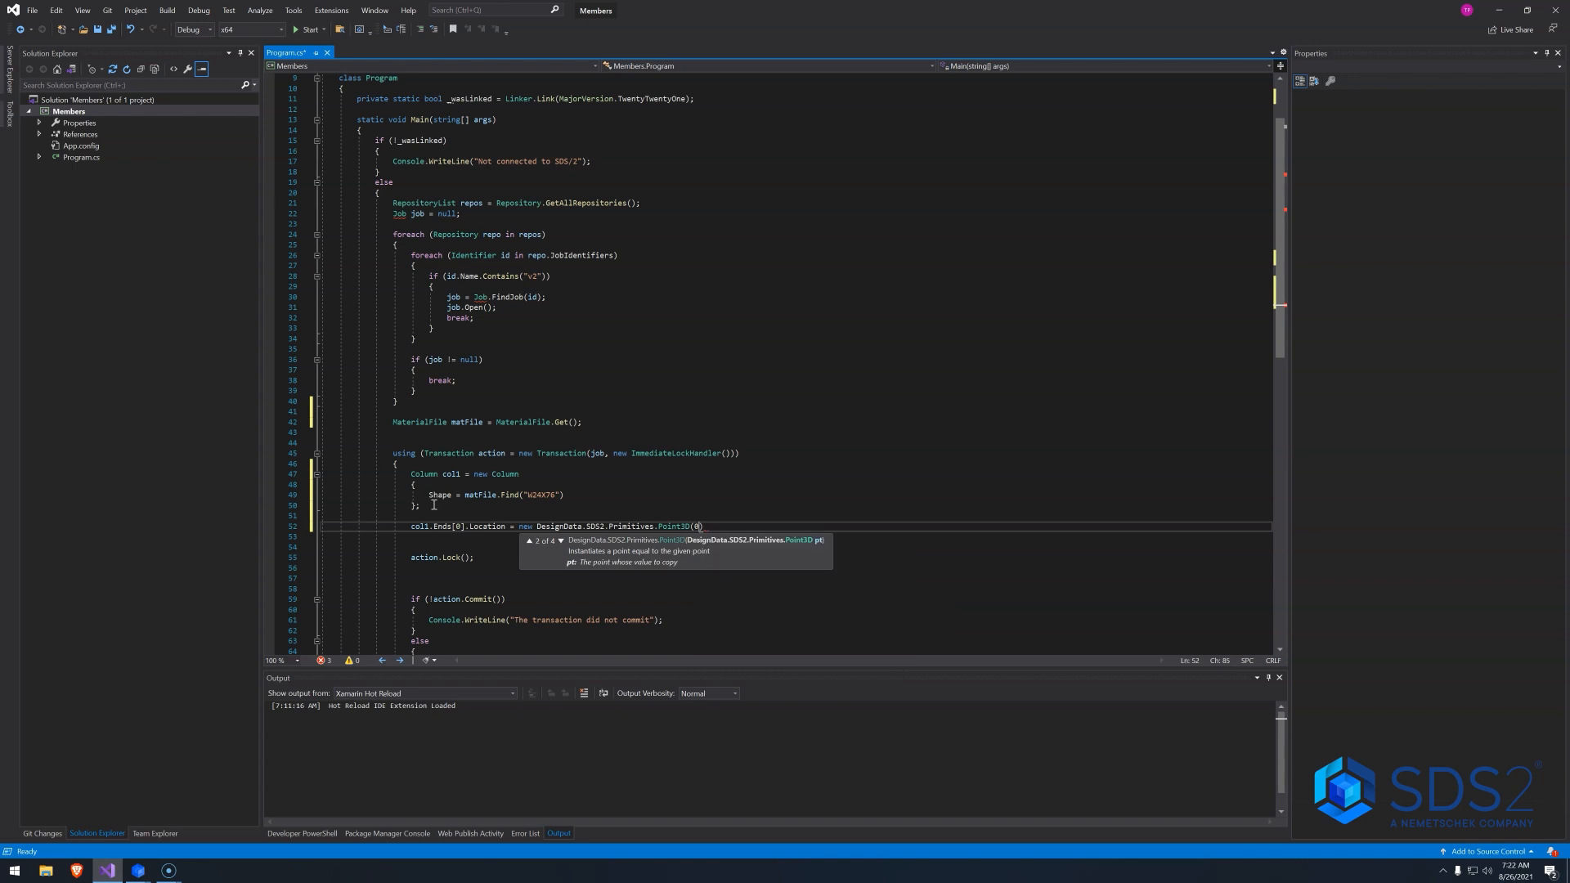
type(", 0, 0)")
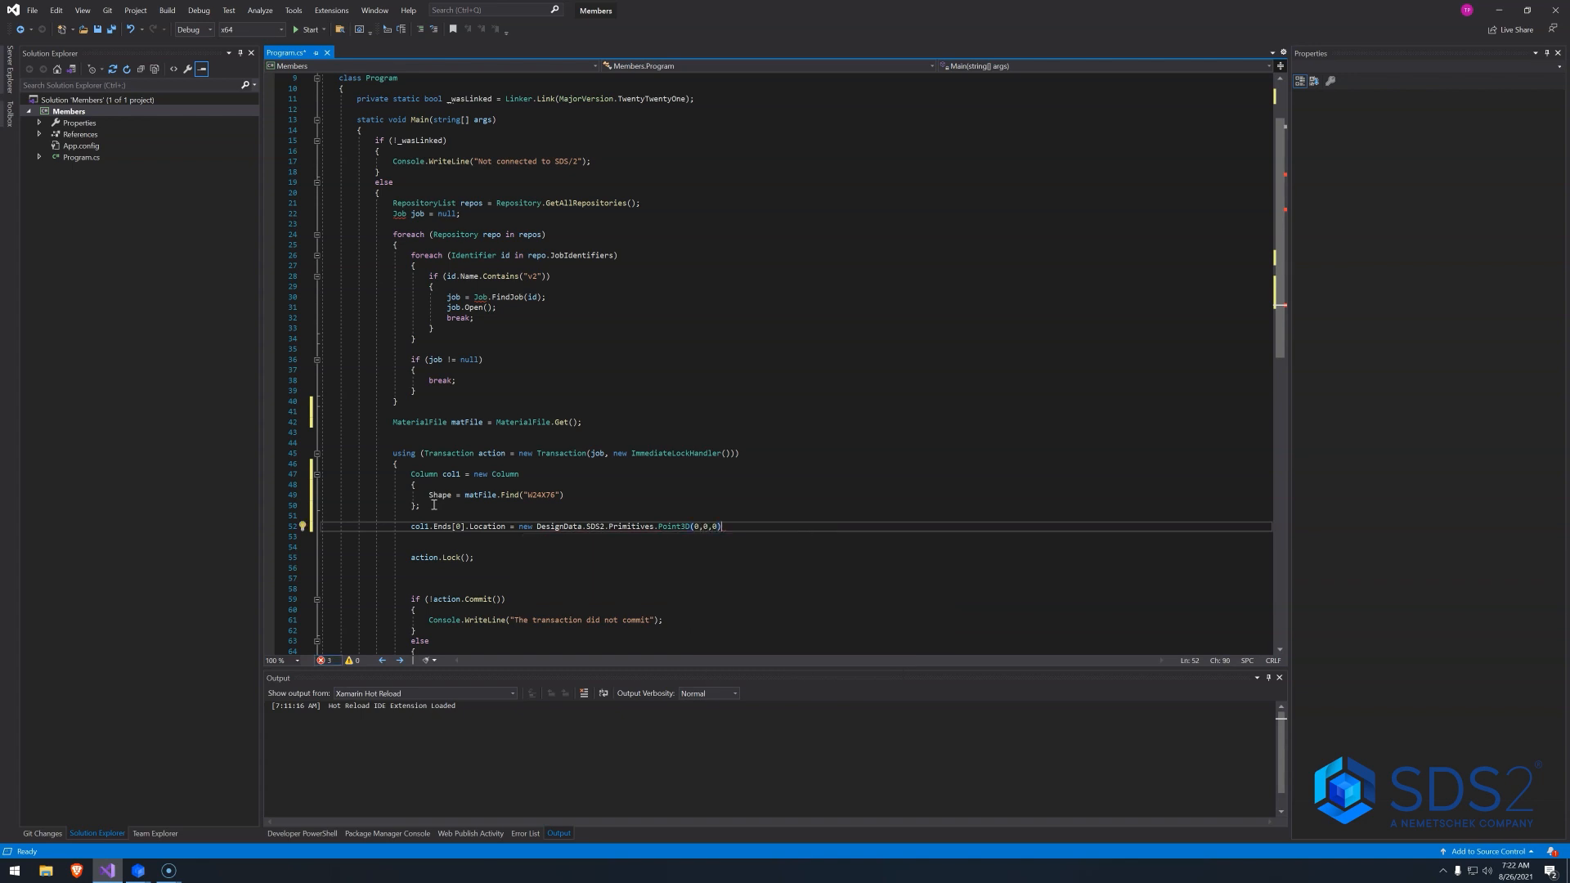
type(";")
key("Return")
type("col1")
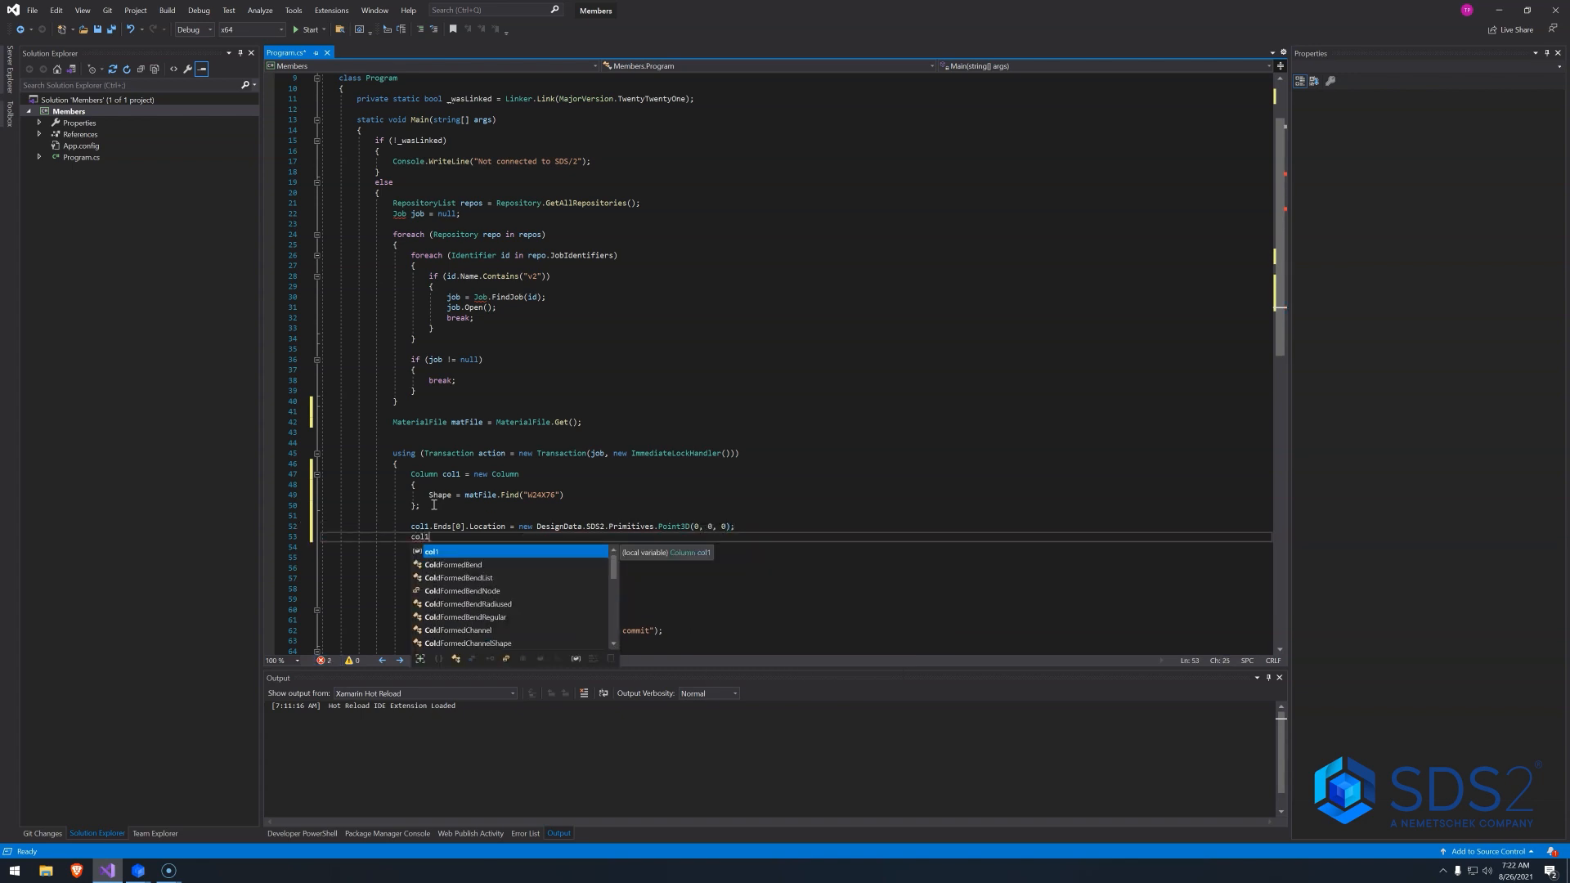
type(".End")
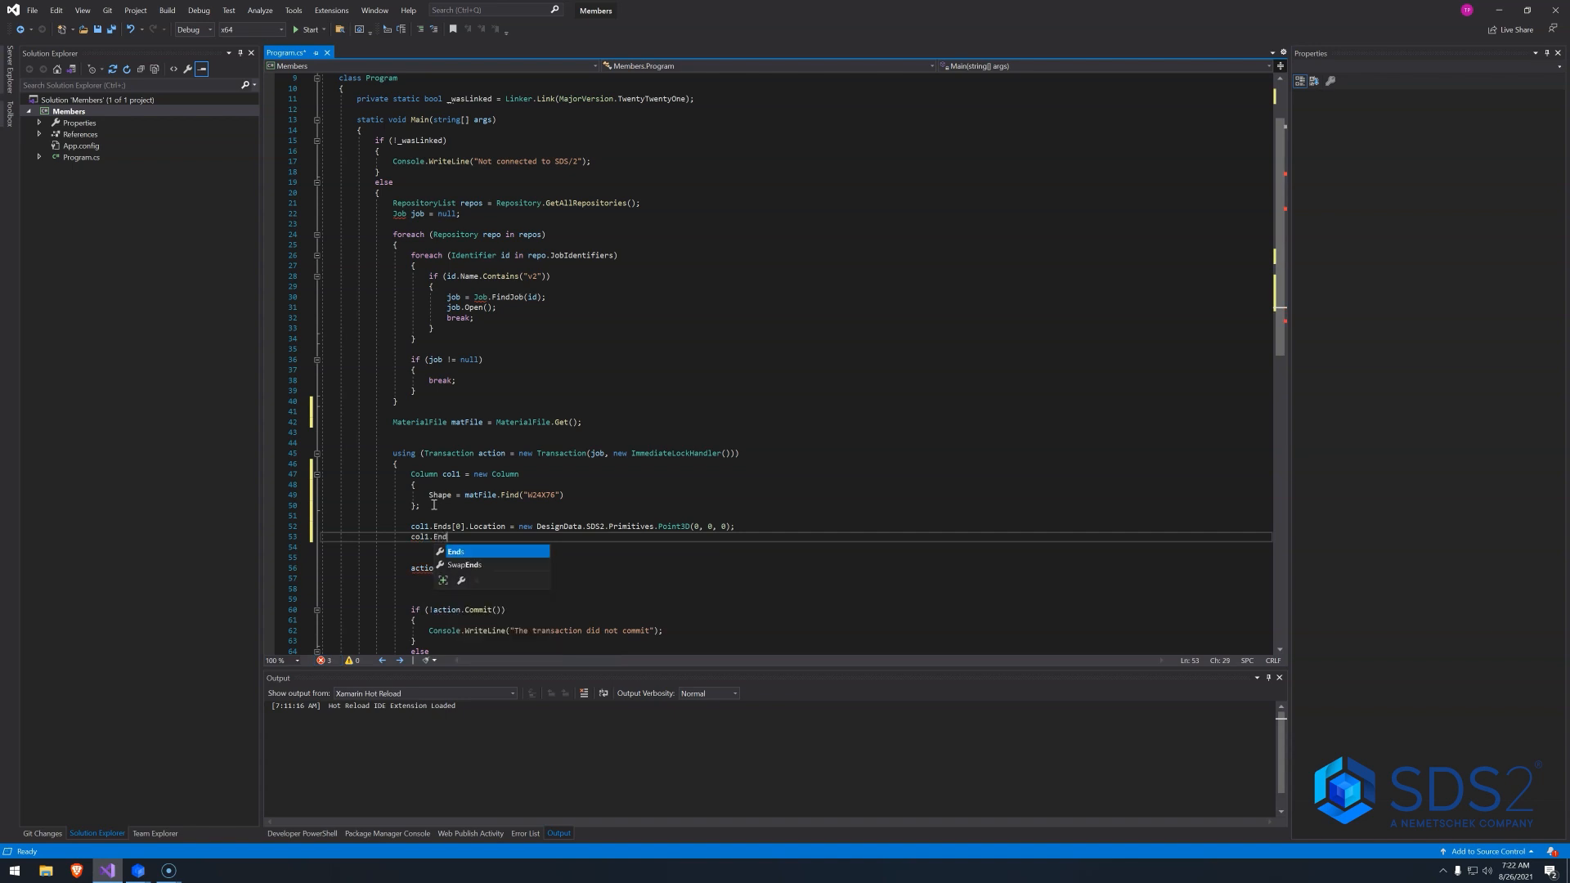
type("s[1]")
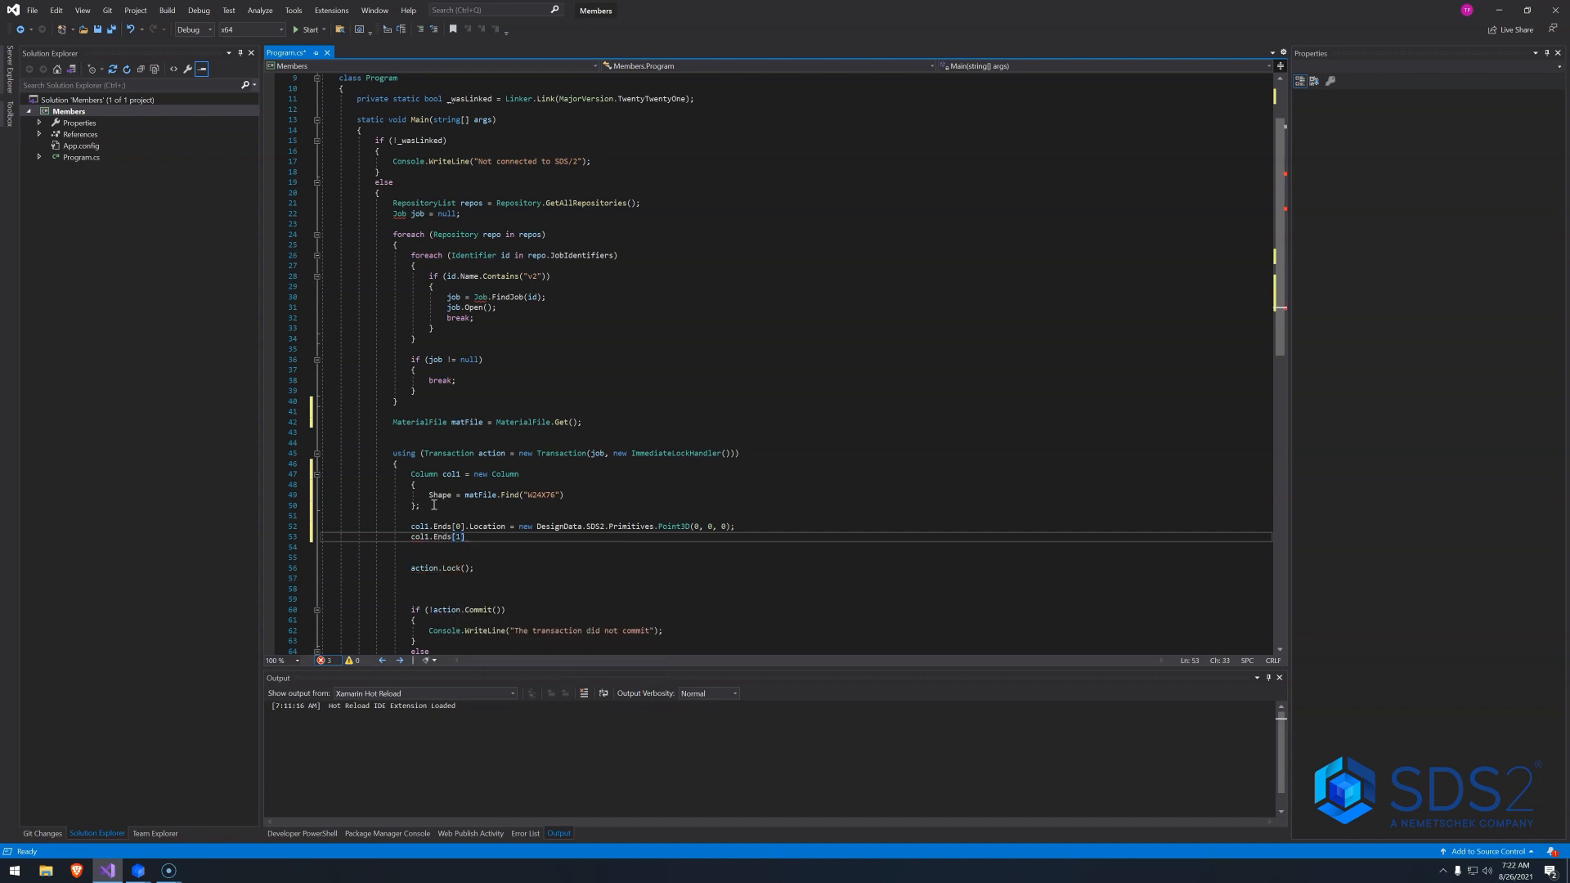
type(".Location ")
type("= new")
Set col1.Ends[1].Location to new Point3D(0, 0, 120).
key("Tab")
type("(")
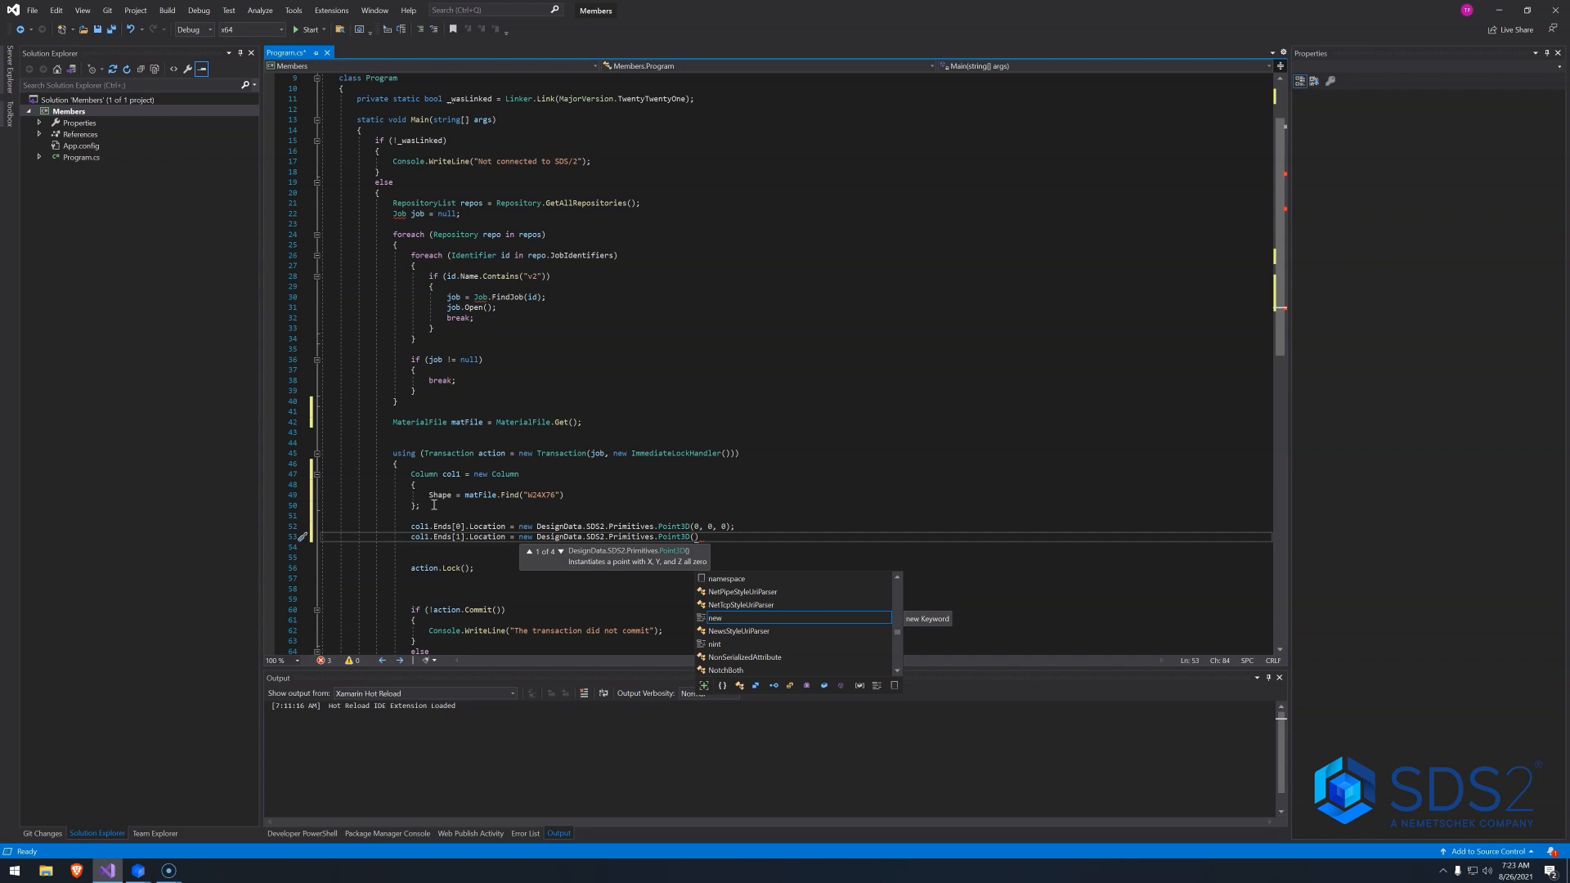
type("0, 0, 12")
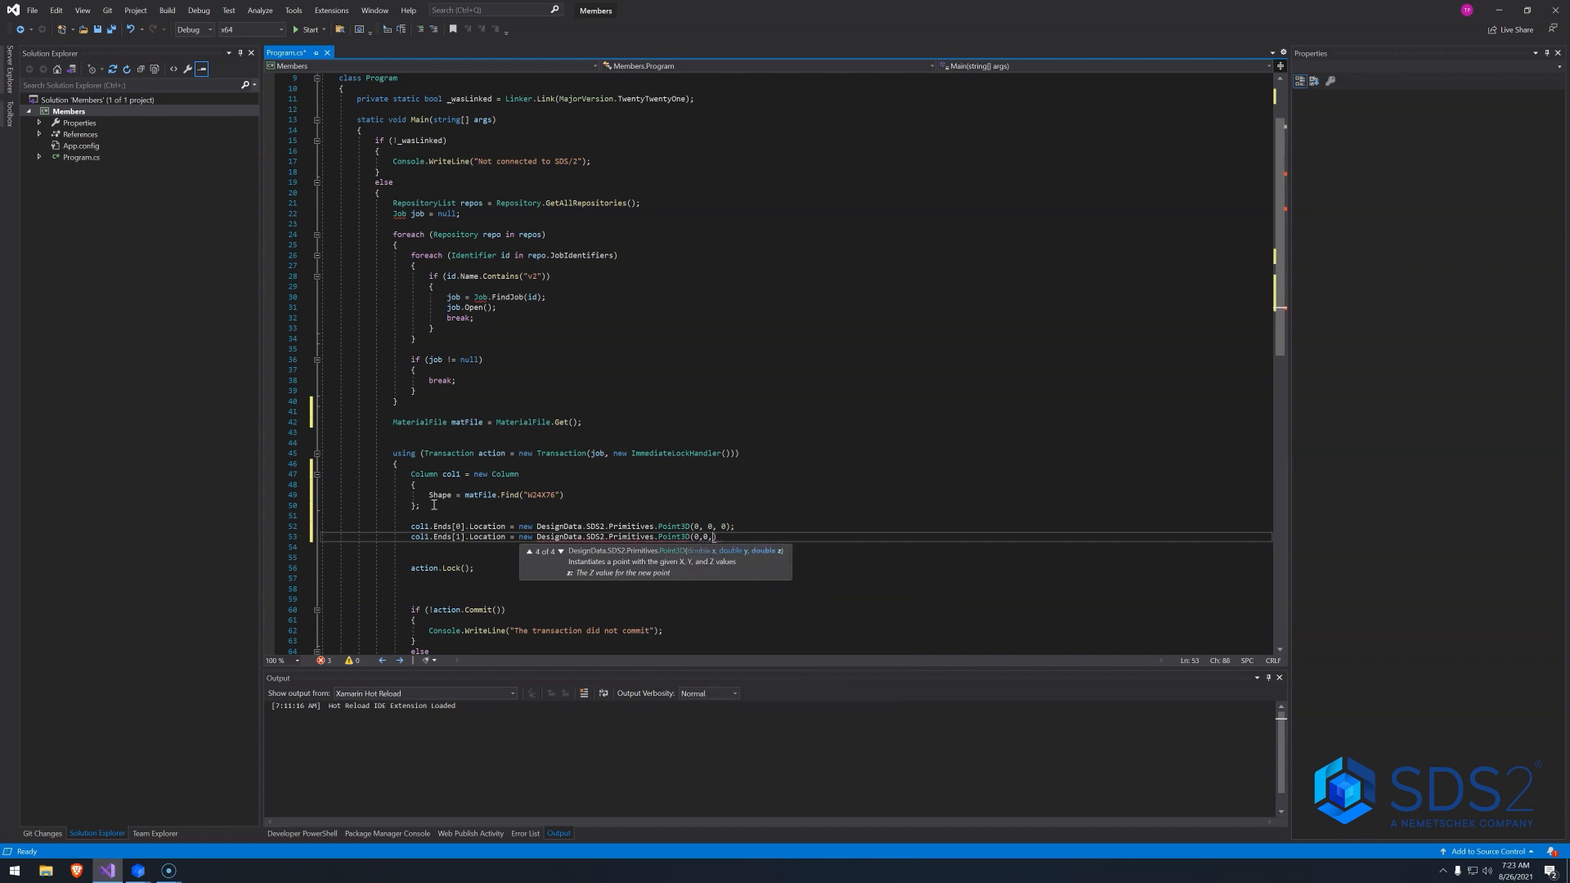
type("0)")
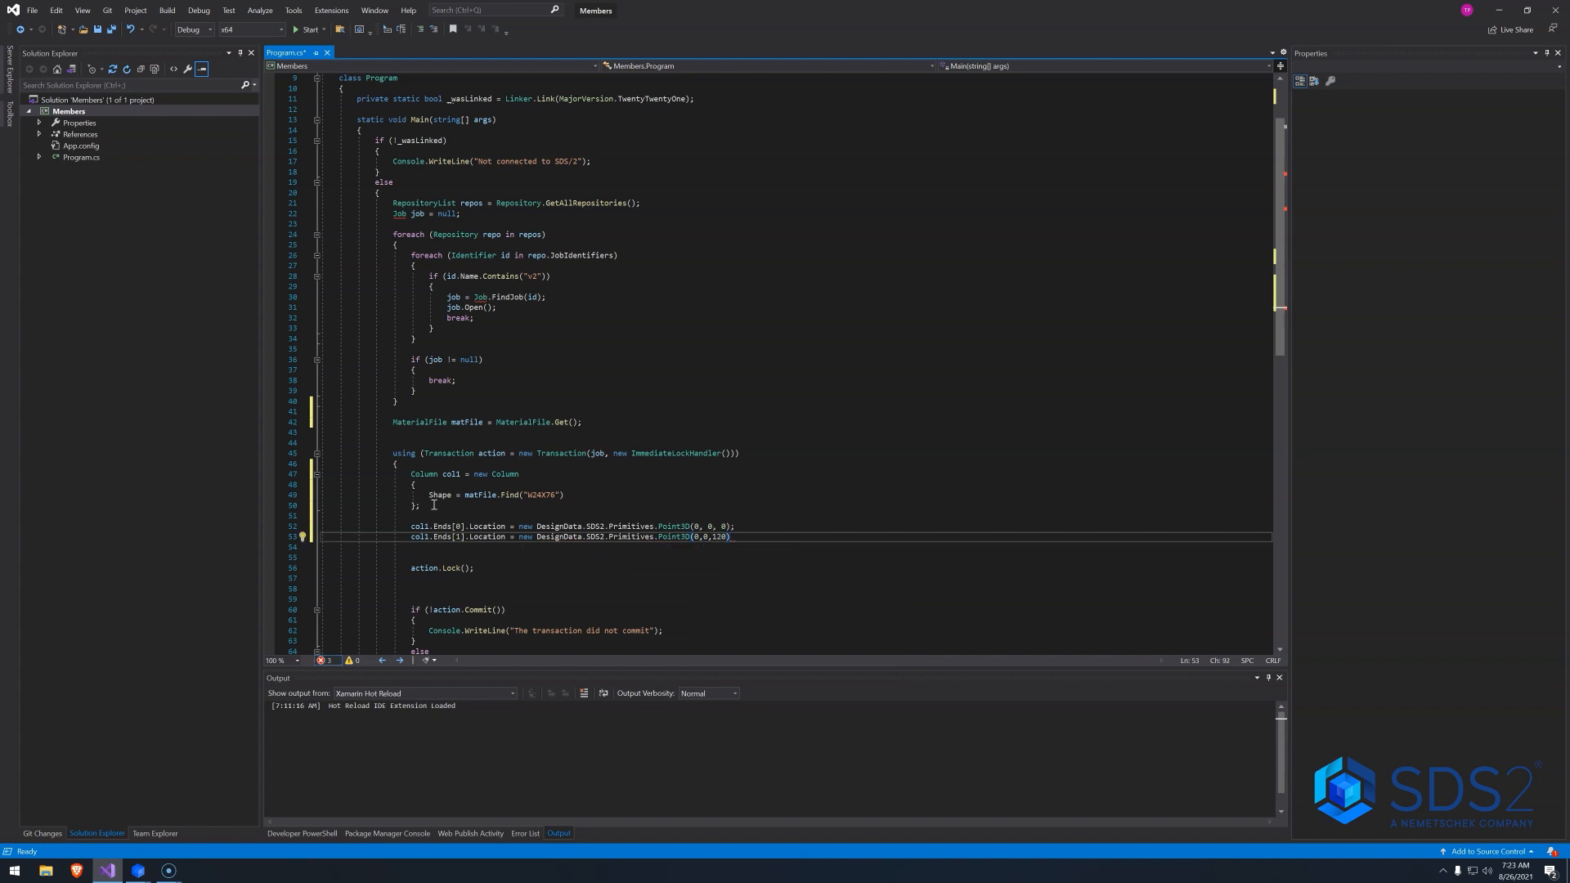
type(";")
Add col1 to the action, commit with true, save and start a build.
key("Return")
key("Return")
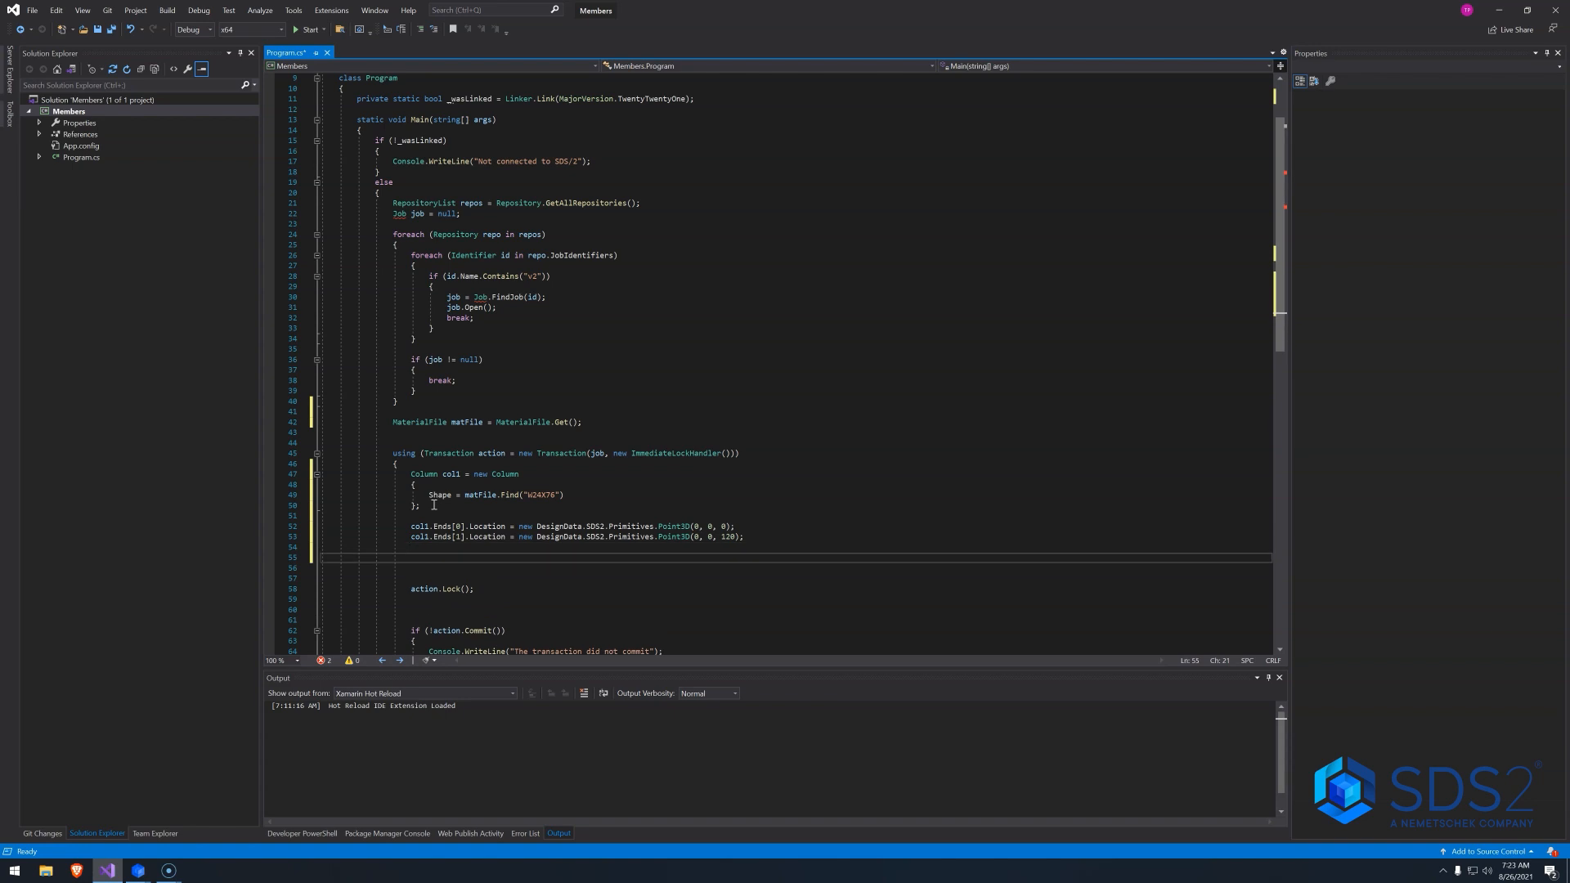
type("a")
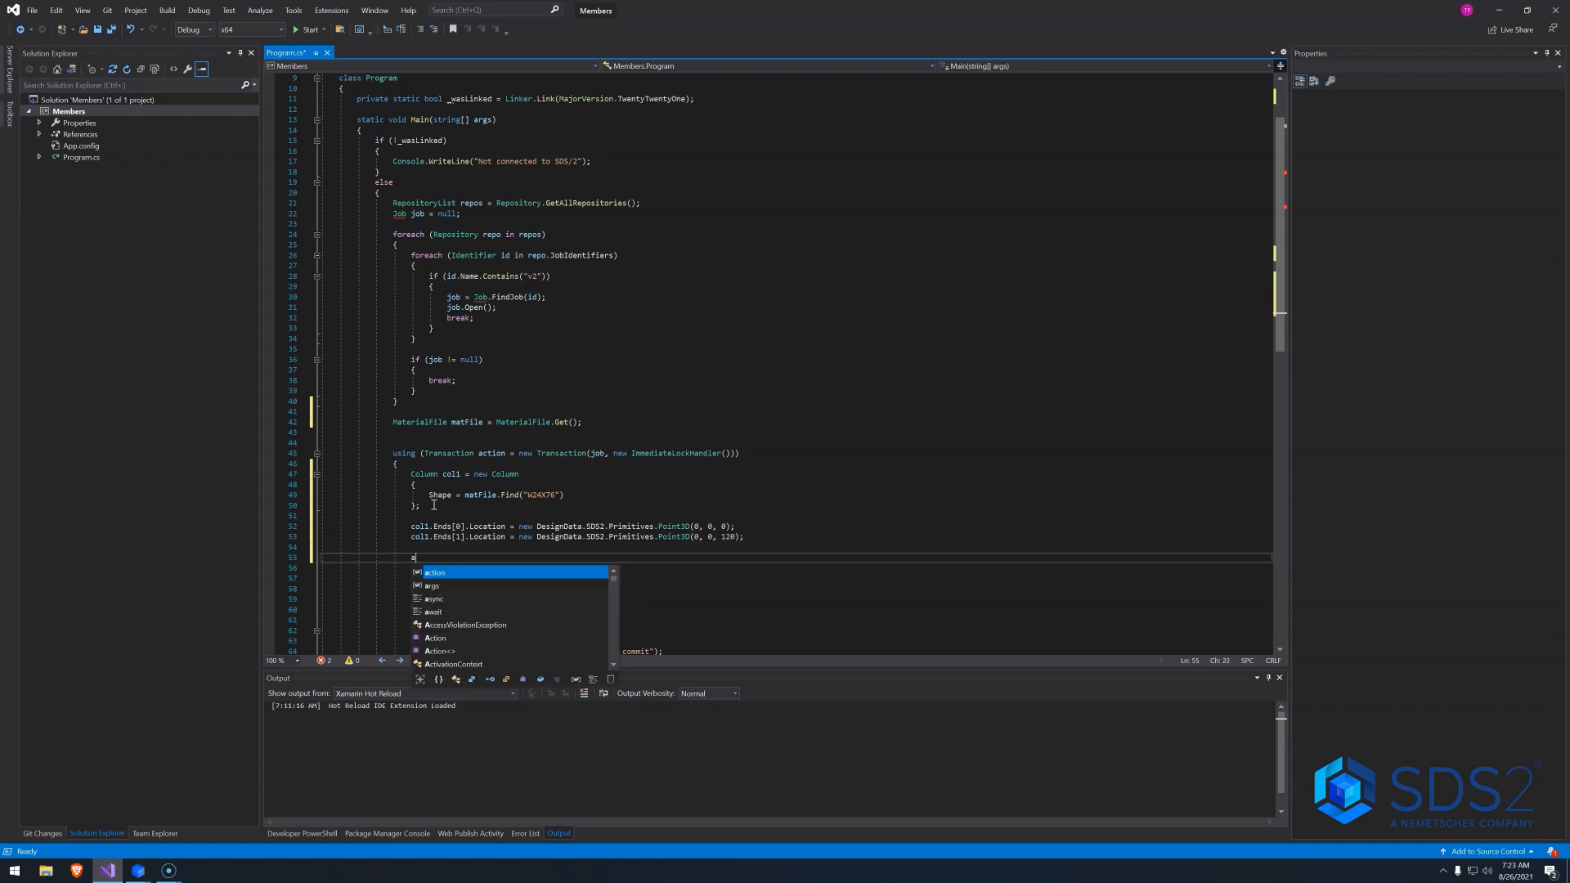
type("ction")
key("Escape")
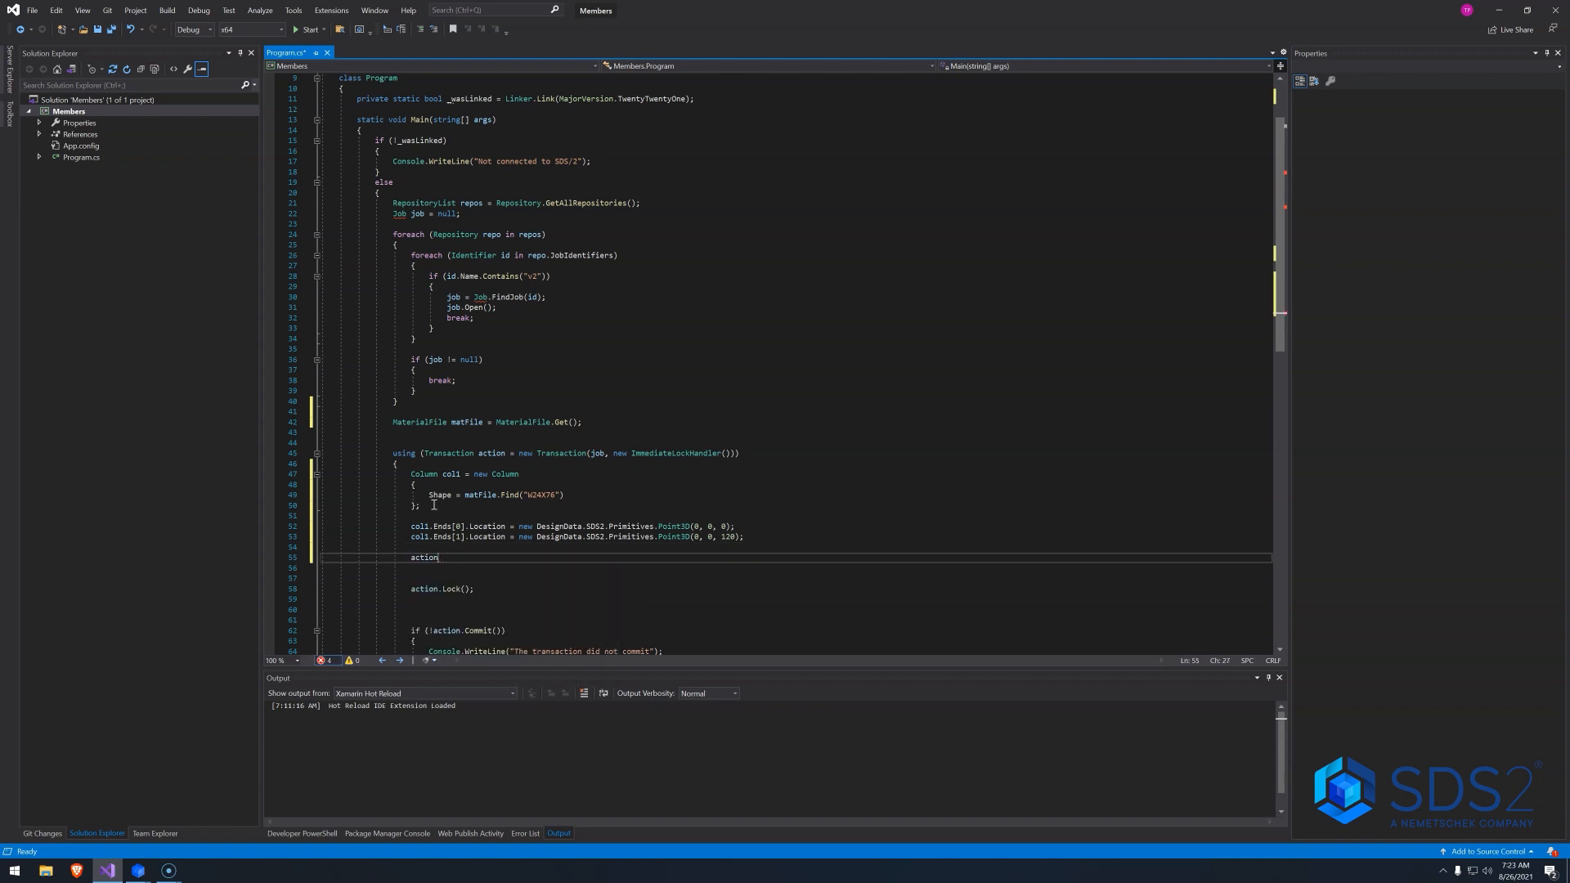
type(".Add(col")
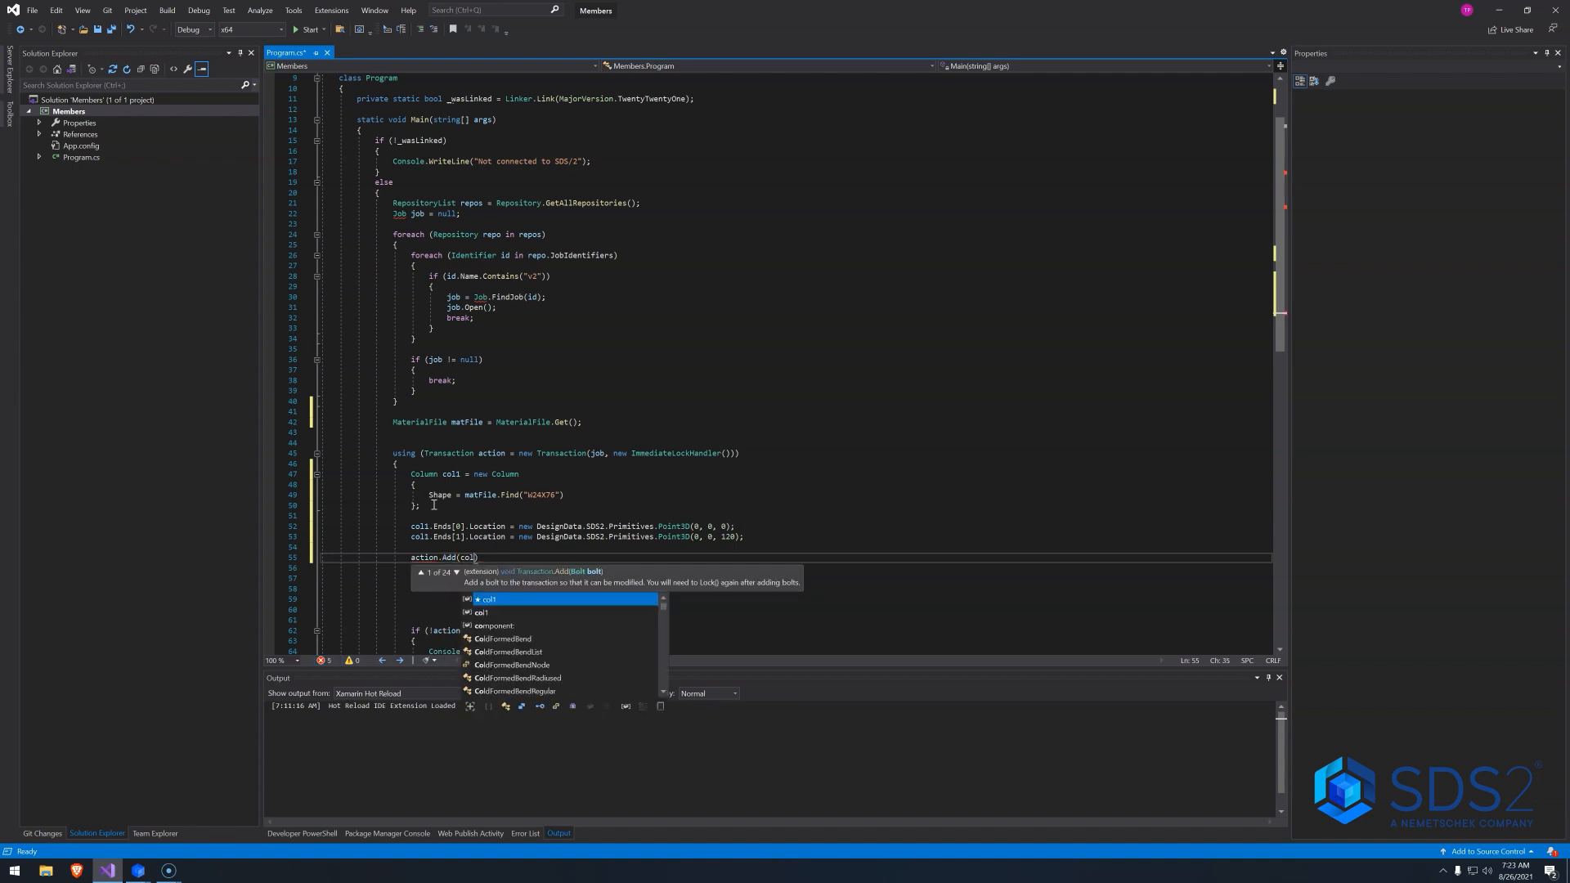
type("1)")
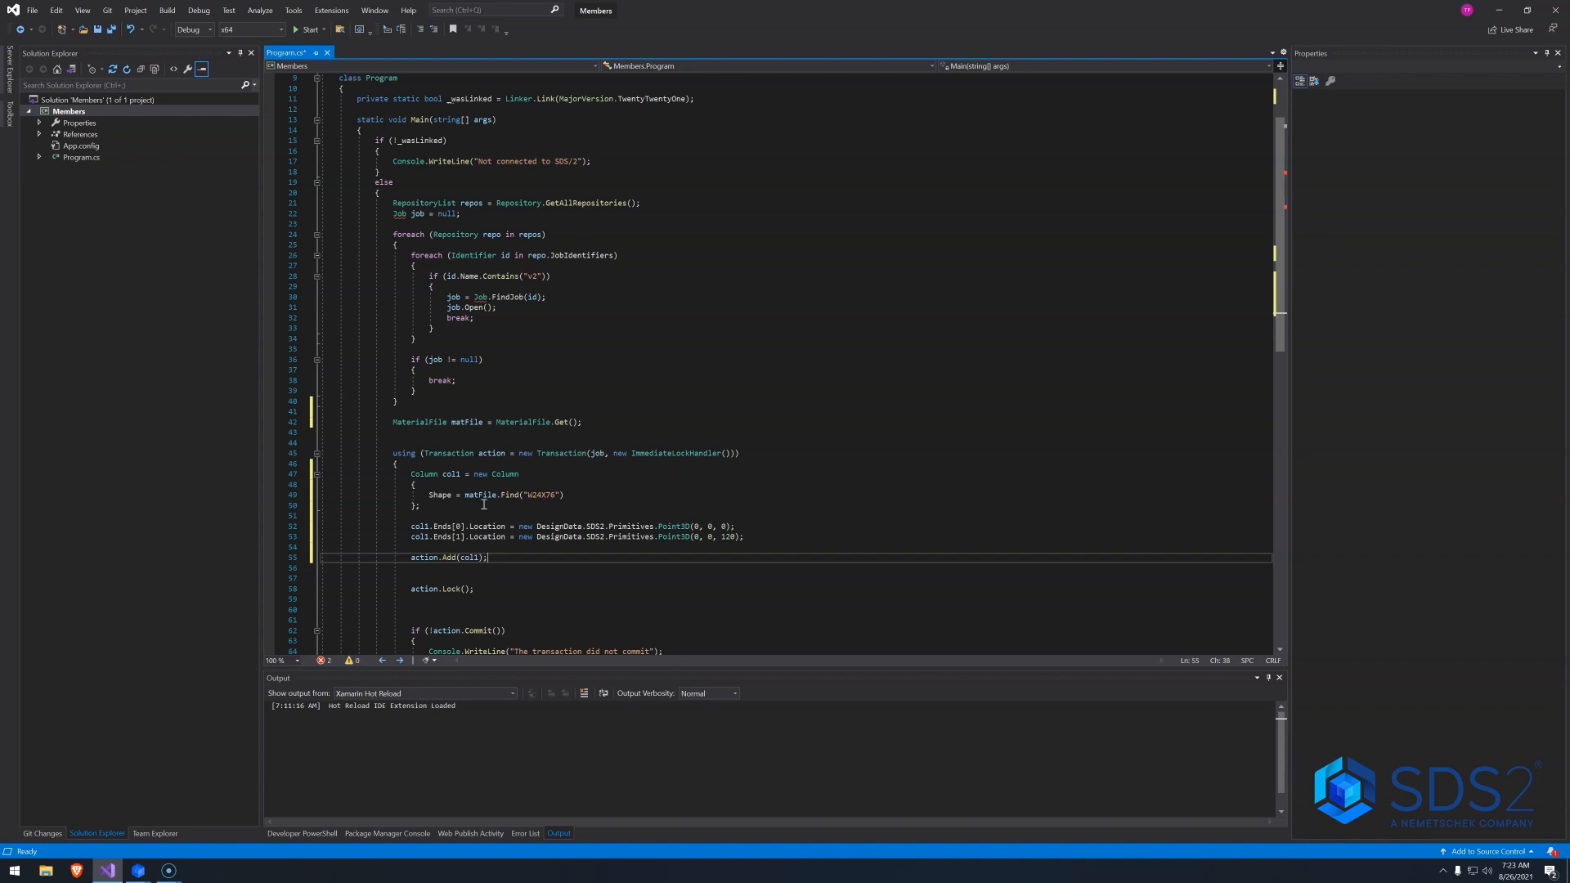
left_click(498, 630)
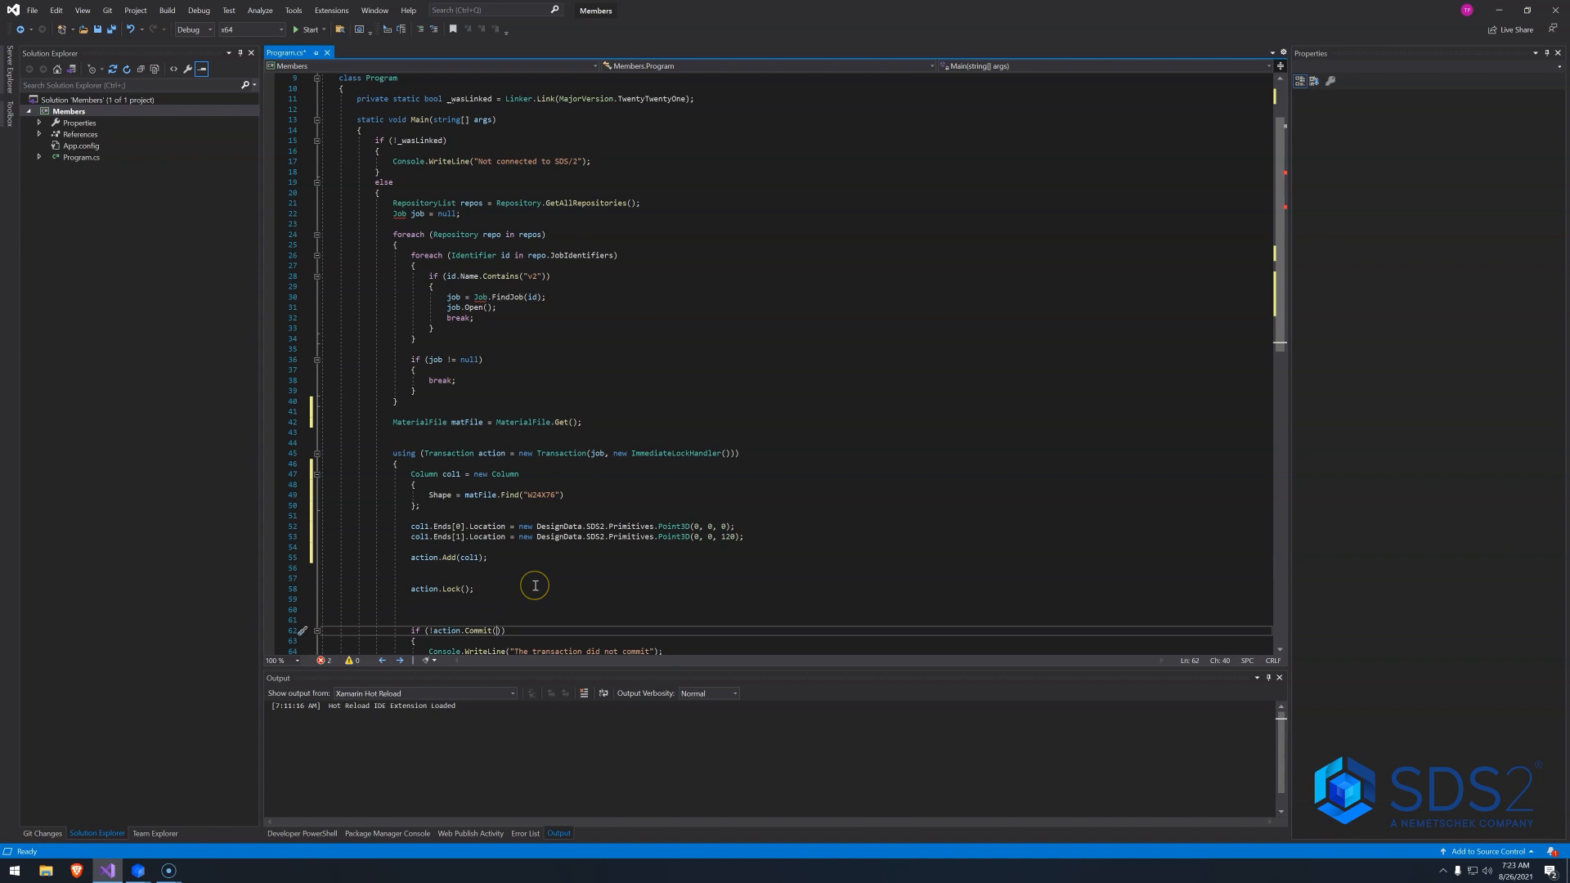
type("true")
key("Tab")
key("ctrl+s")
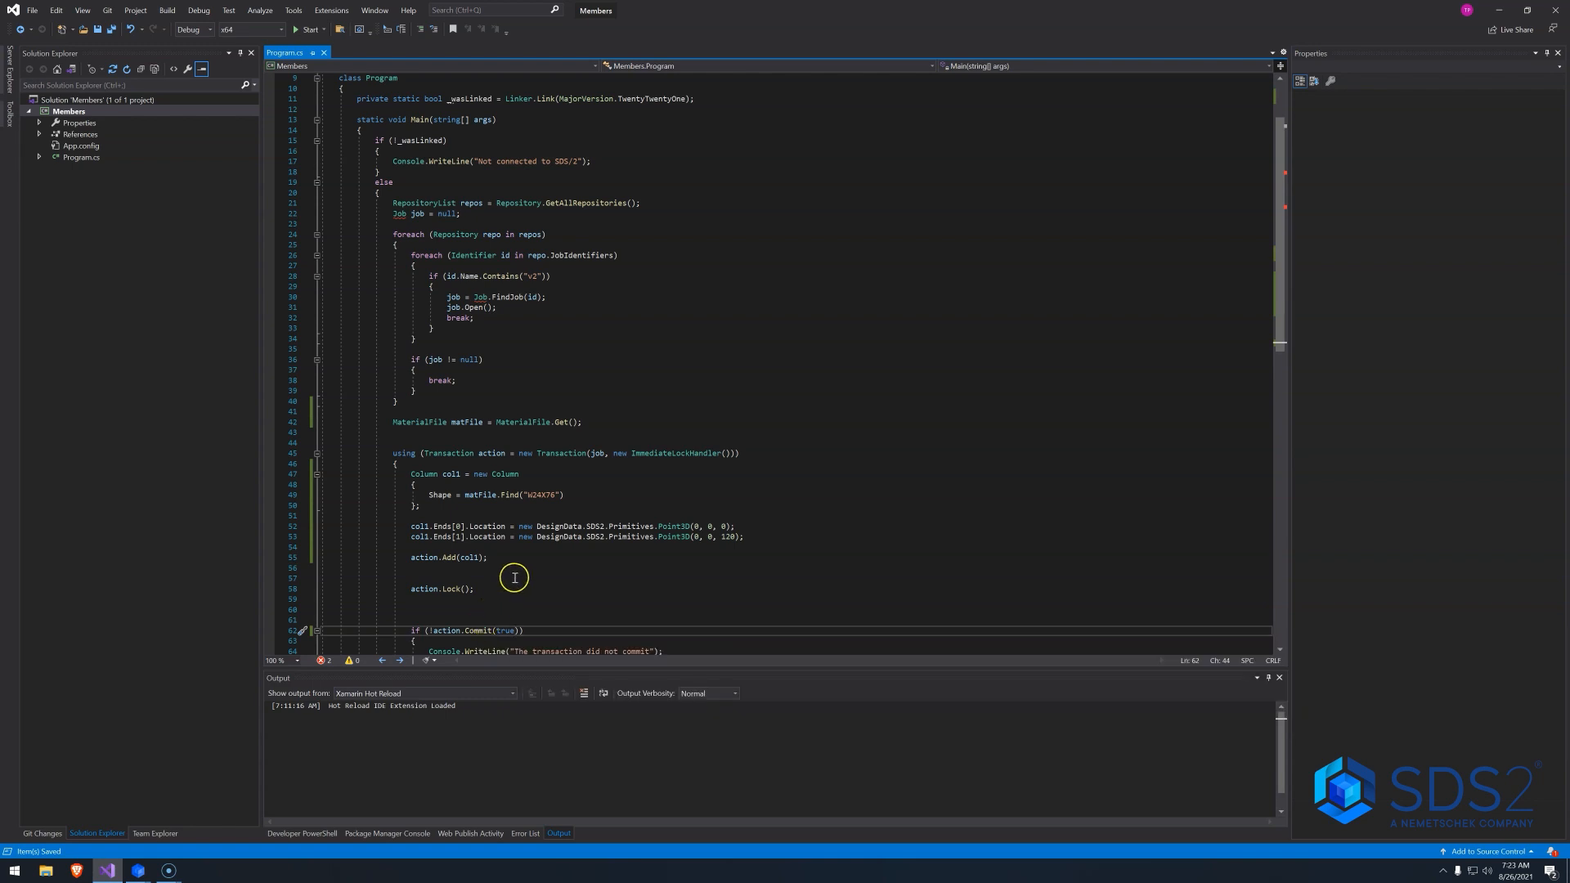
left_click(513, 578)
Decline the failed build and alias Job to DesignData.SDS2.Database.Job.
left_click(302, 38)
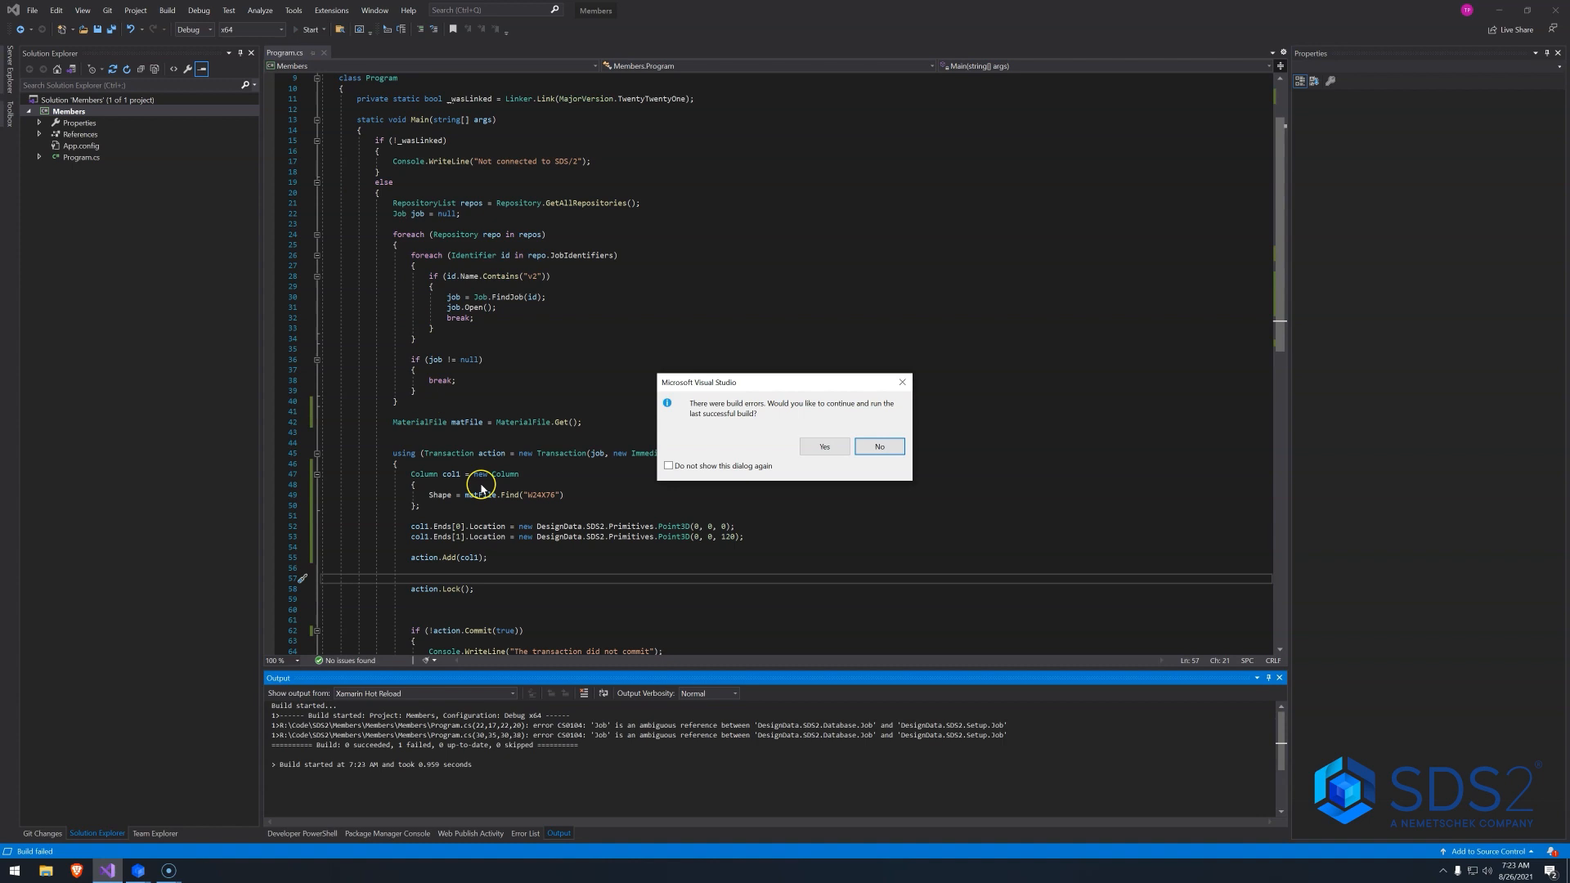
left_click(881, 447)
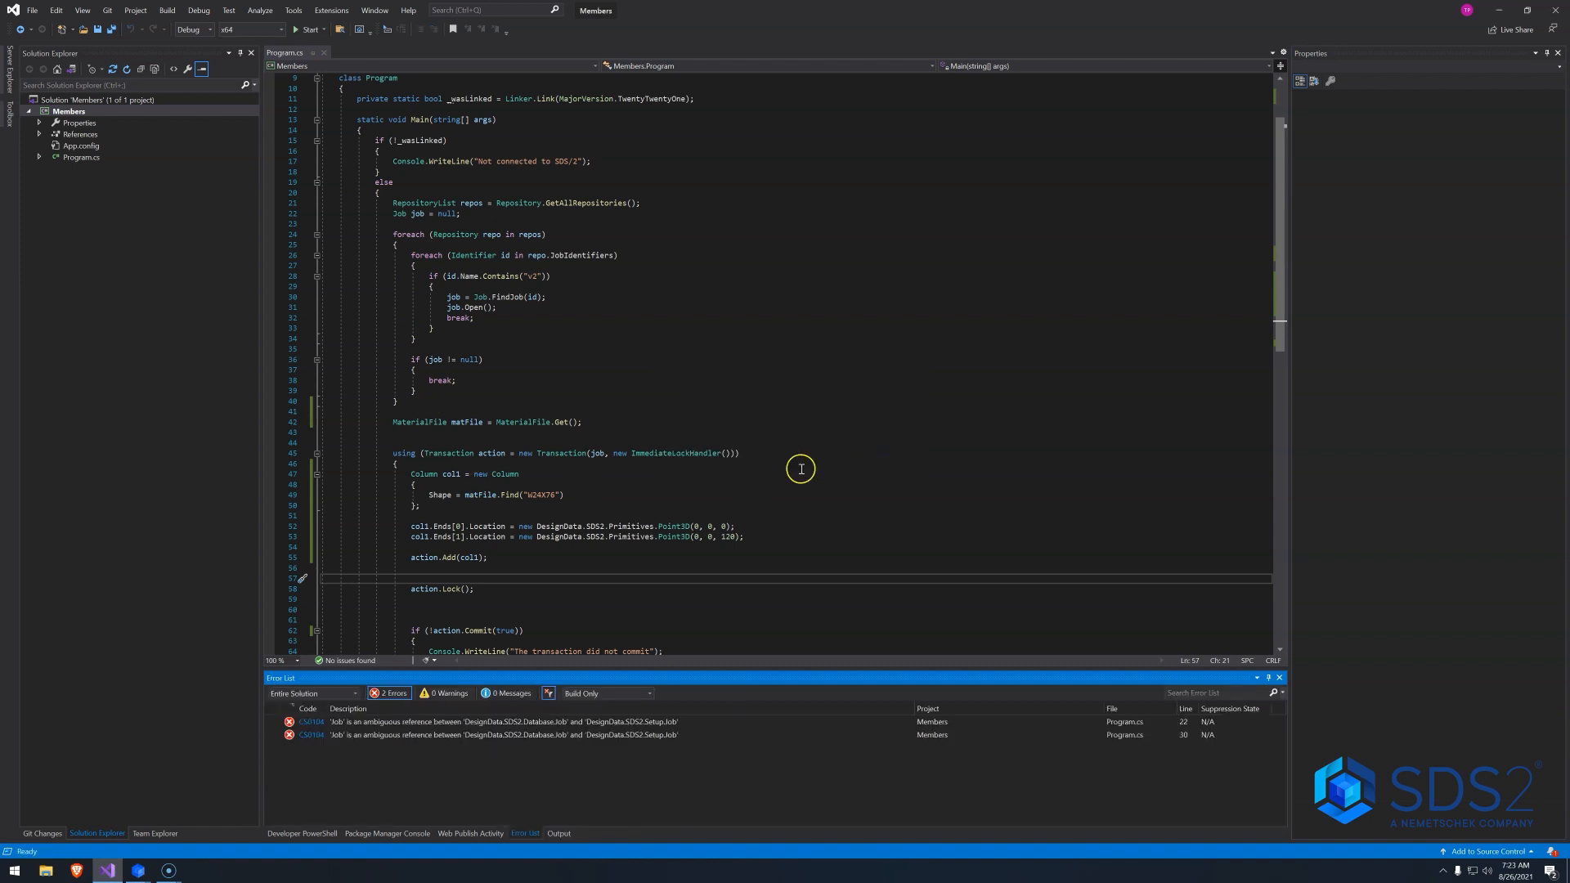
scroll(652, 481, "down", 3)
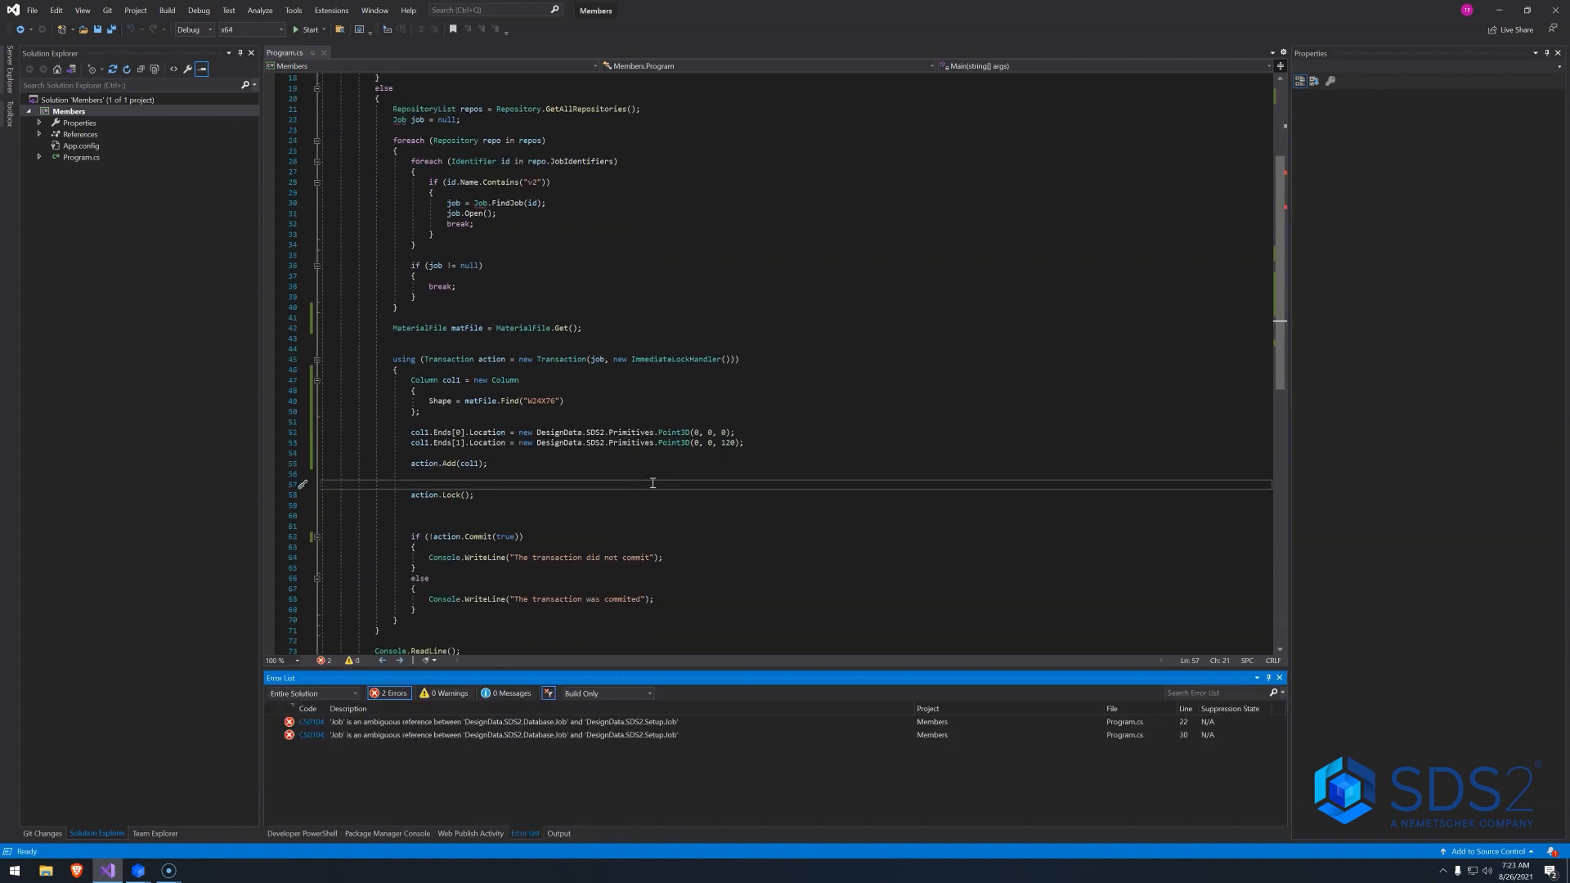
scroll(561, 544, "up", 2)
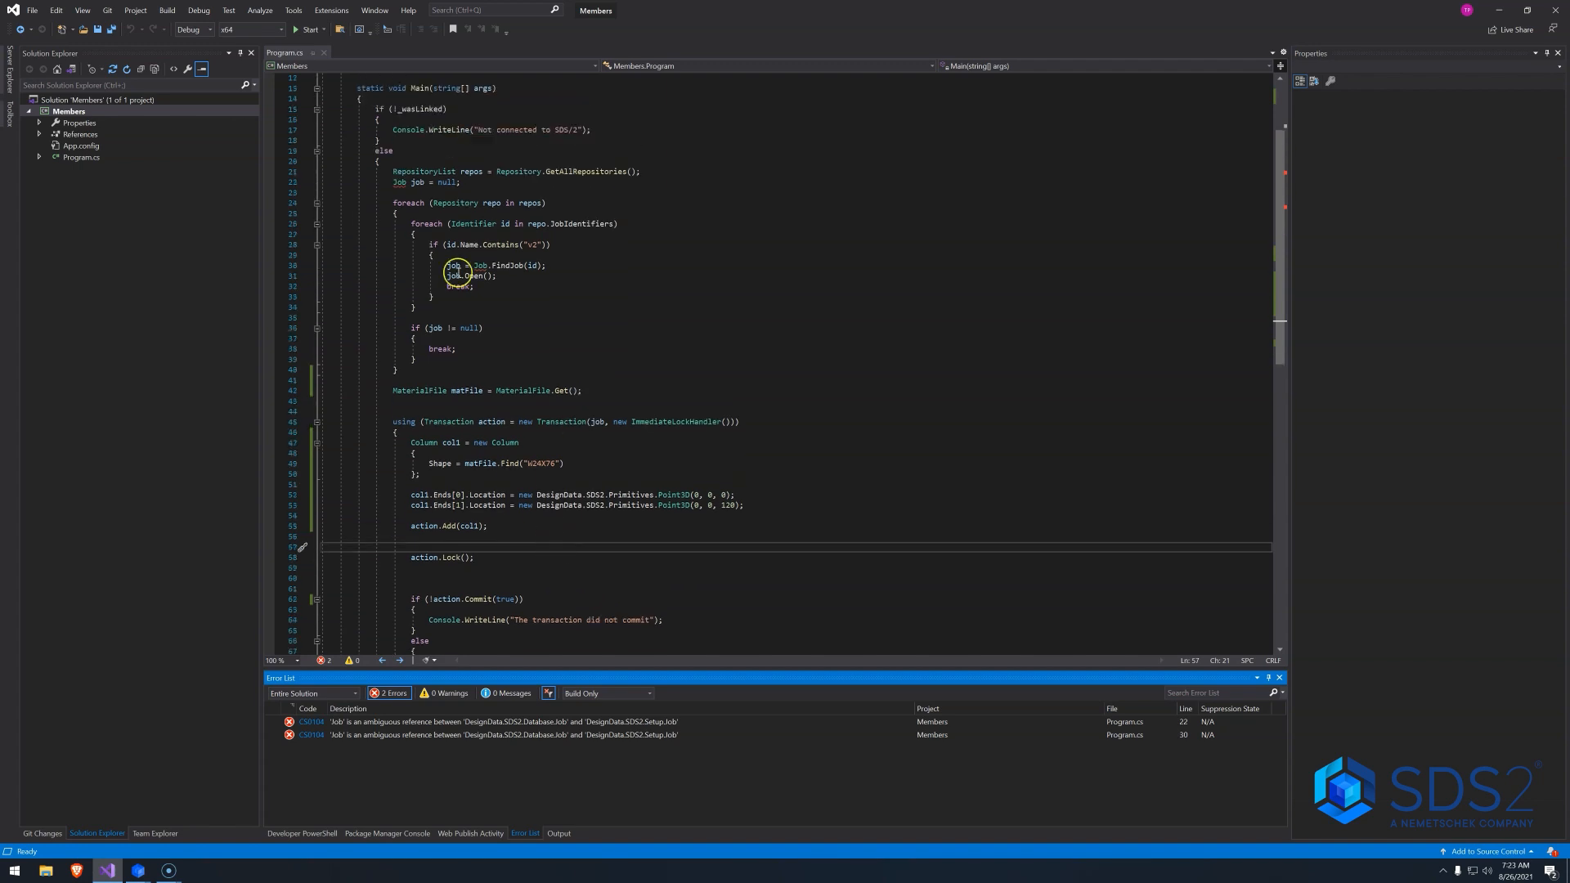
left_click(401, 182)
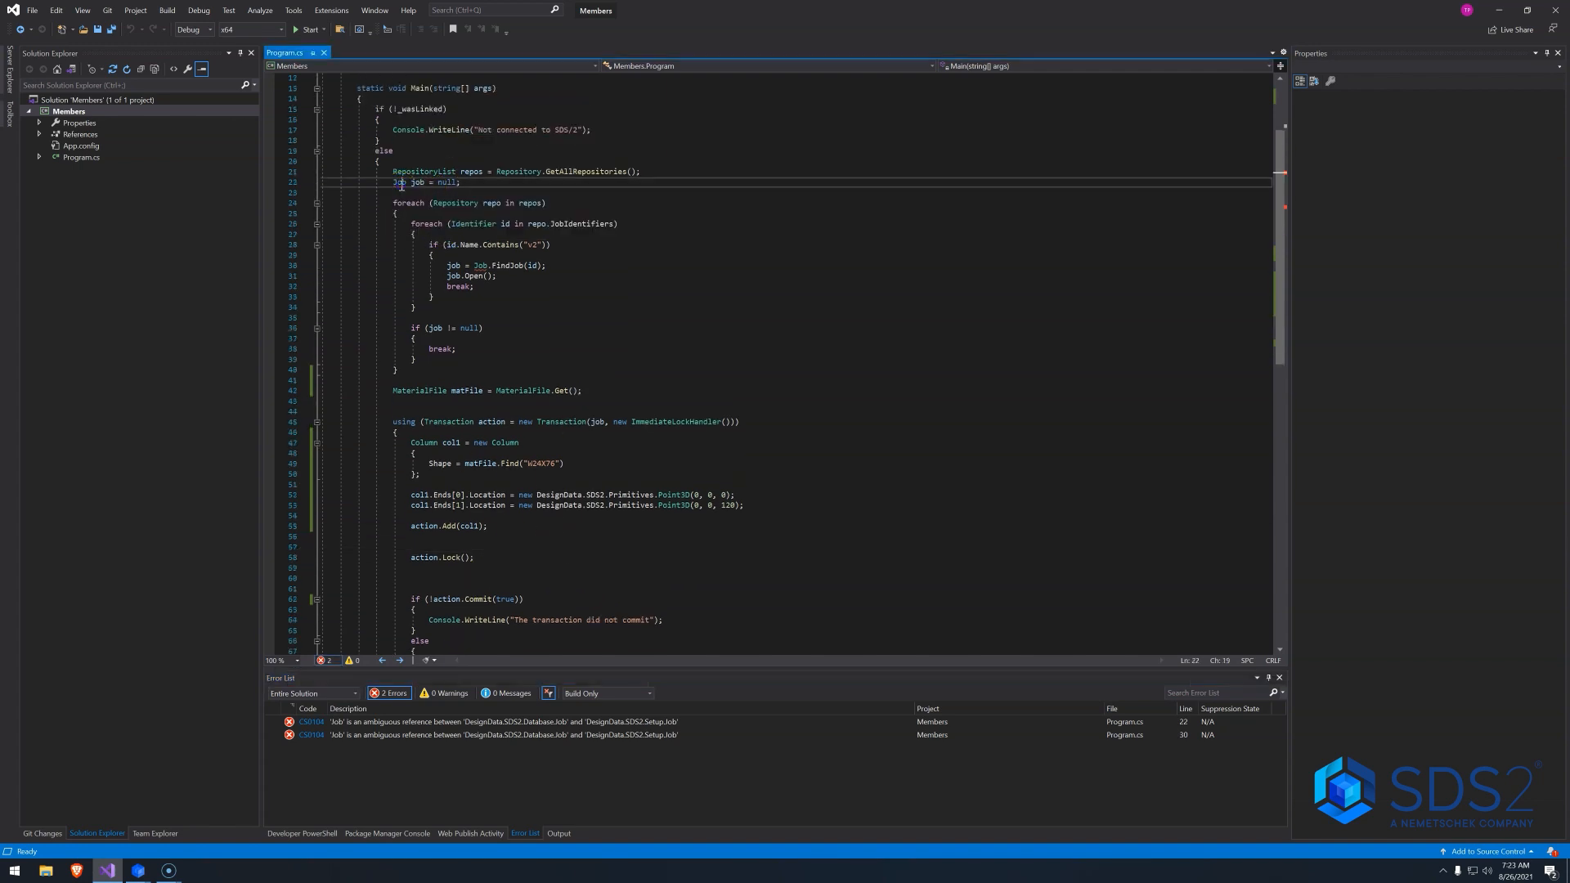
key("ctrl+period")
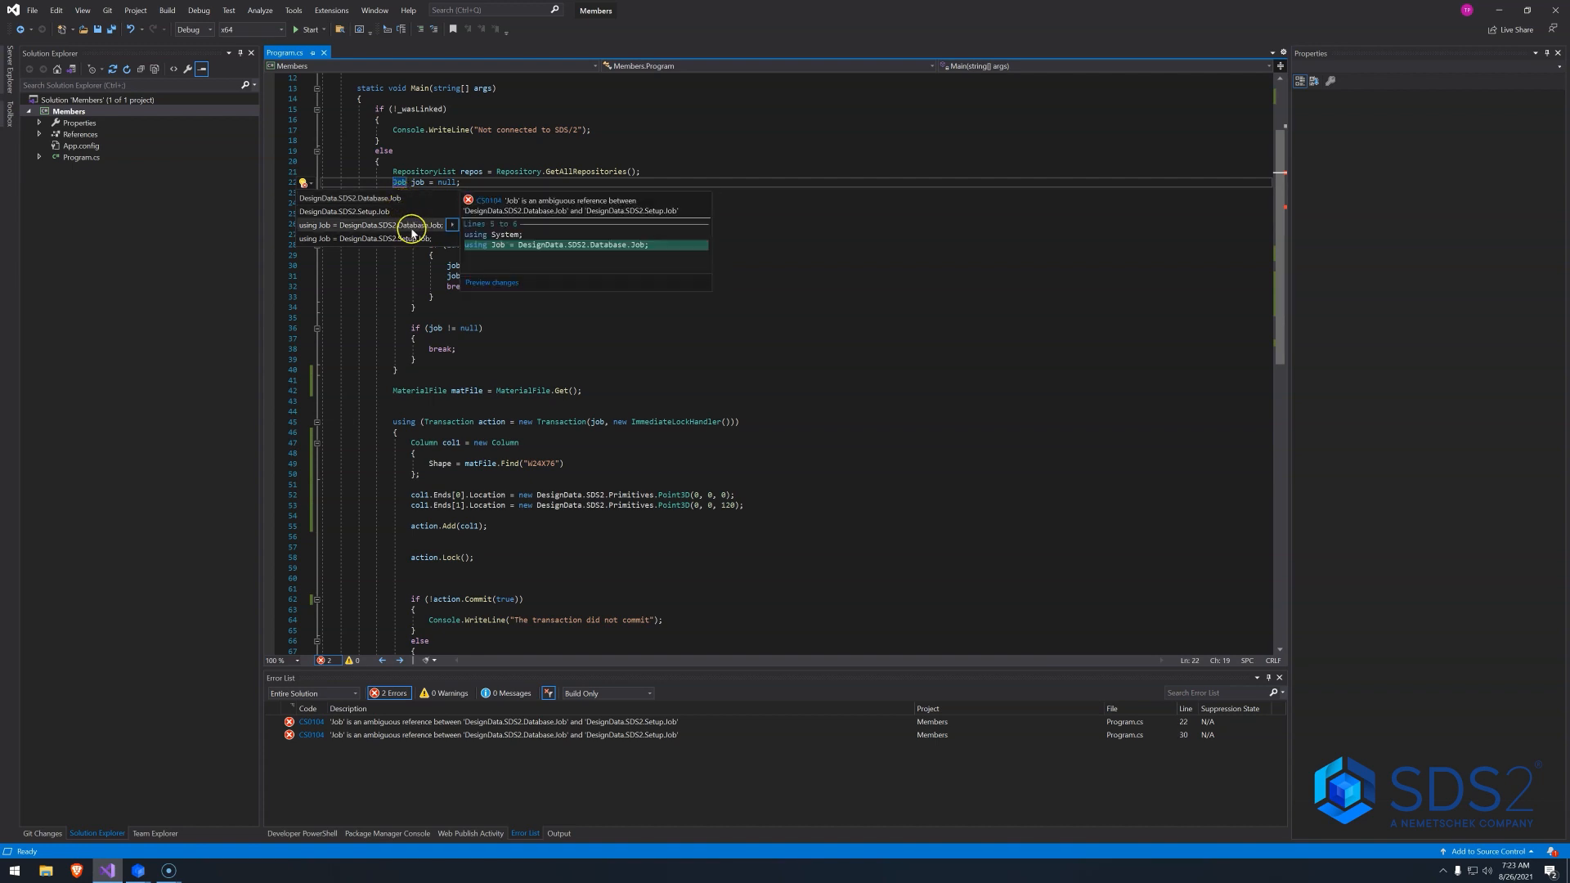
left_click(411, 225)
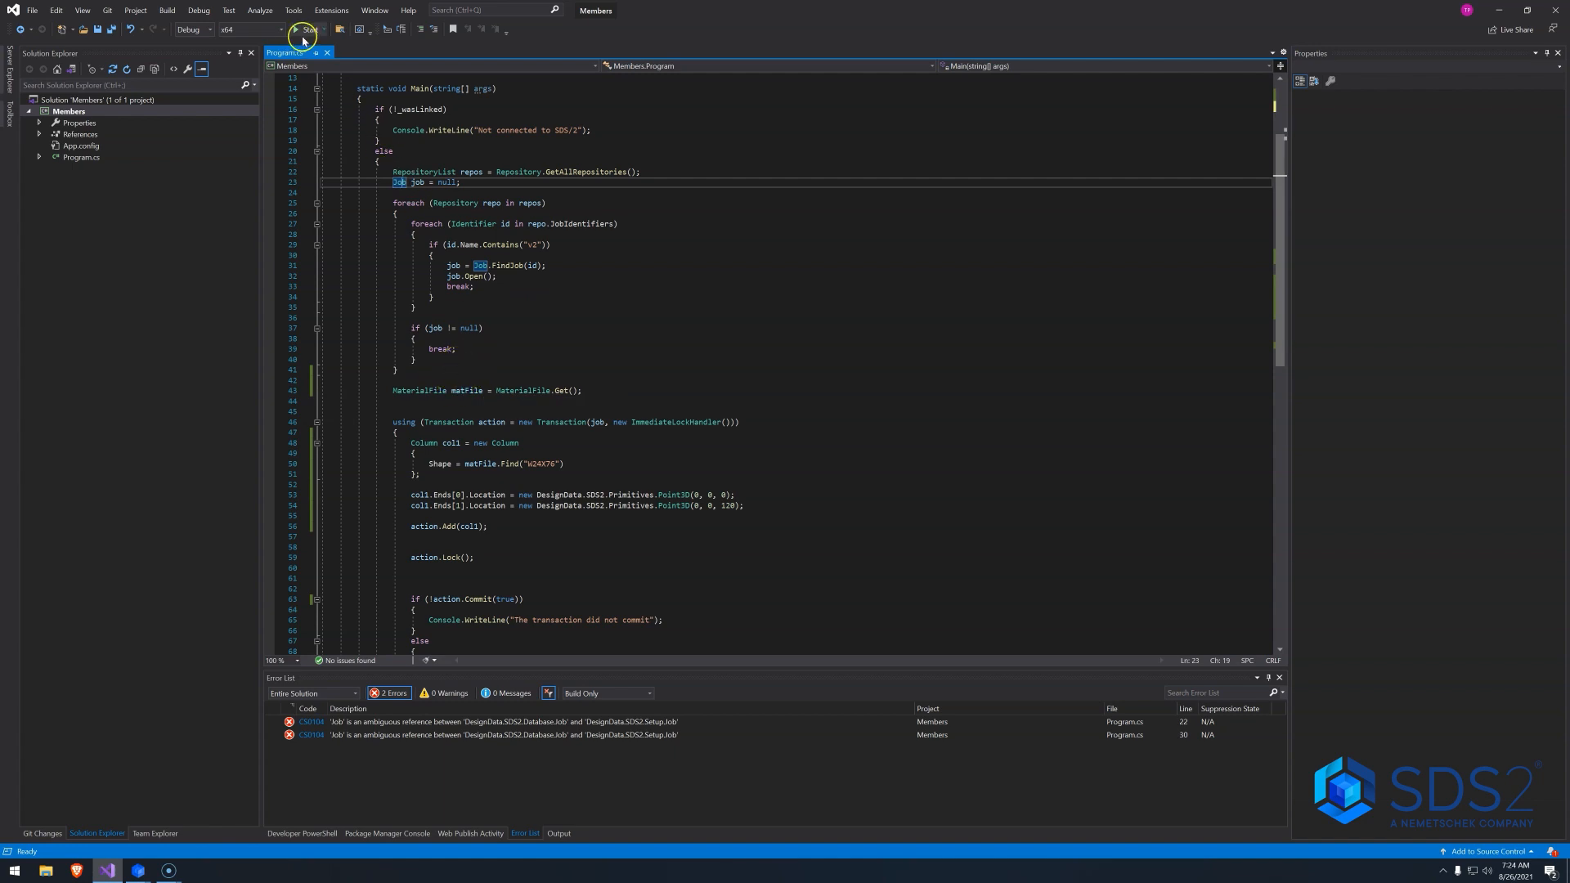
Run the fixed program and view the new W24x76 column in the SDS2 model.
left_click(306, 27)
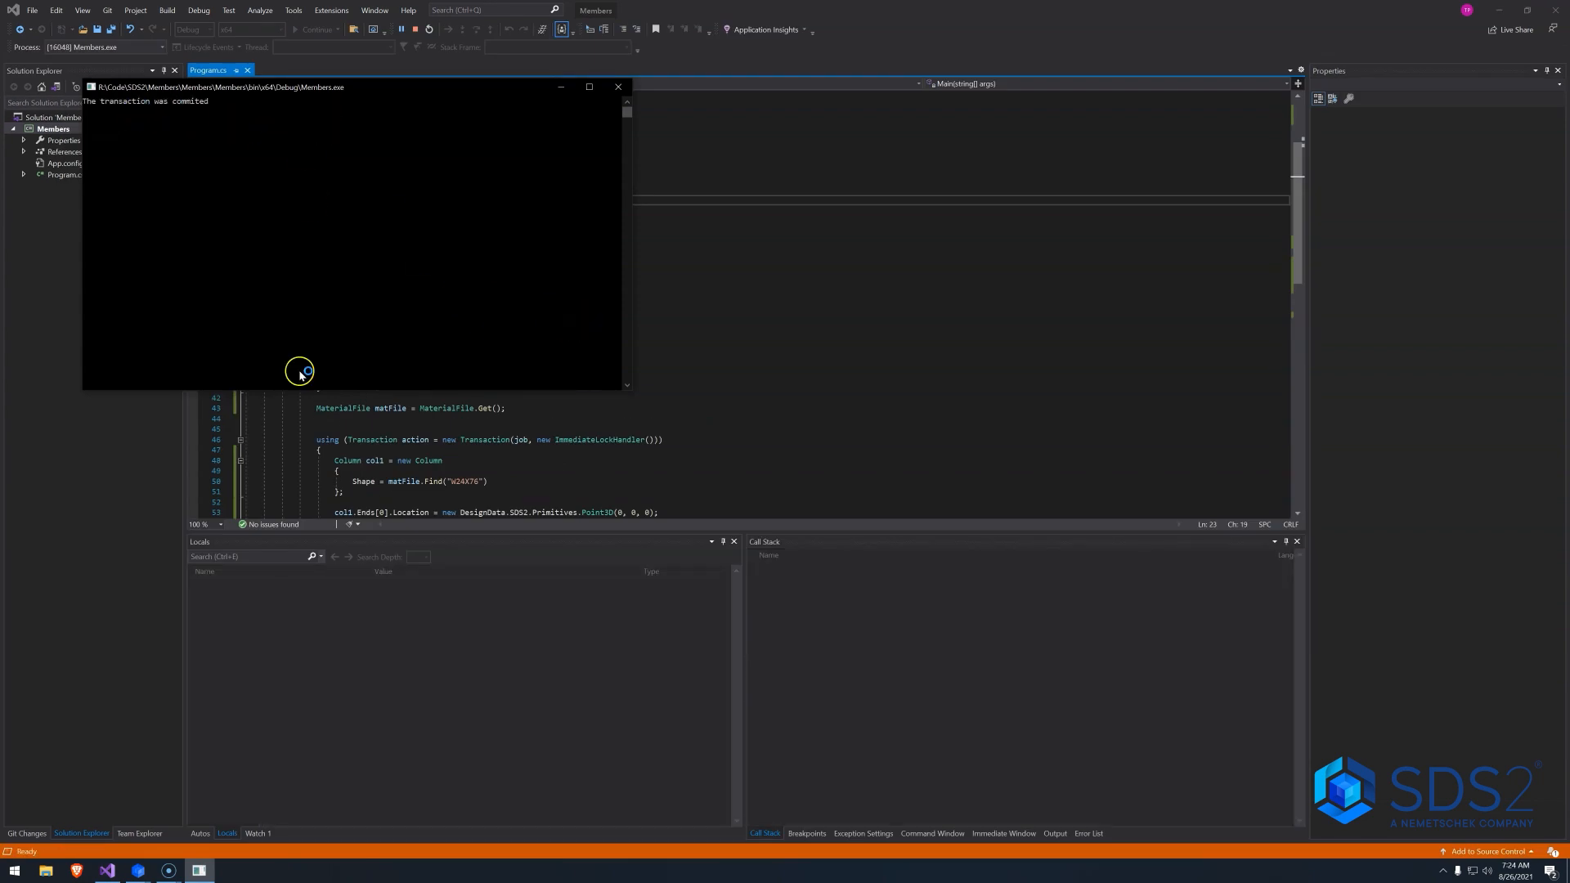
mouse_move(139, 870)
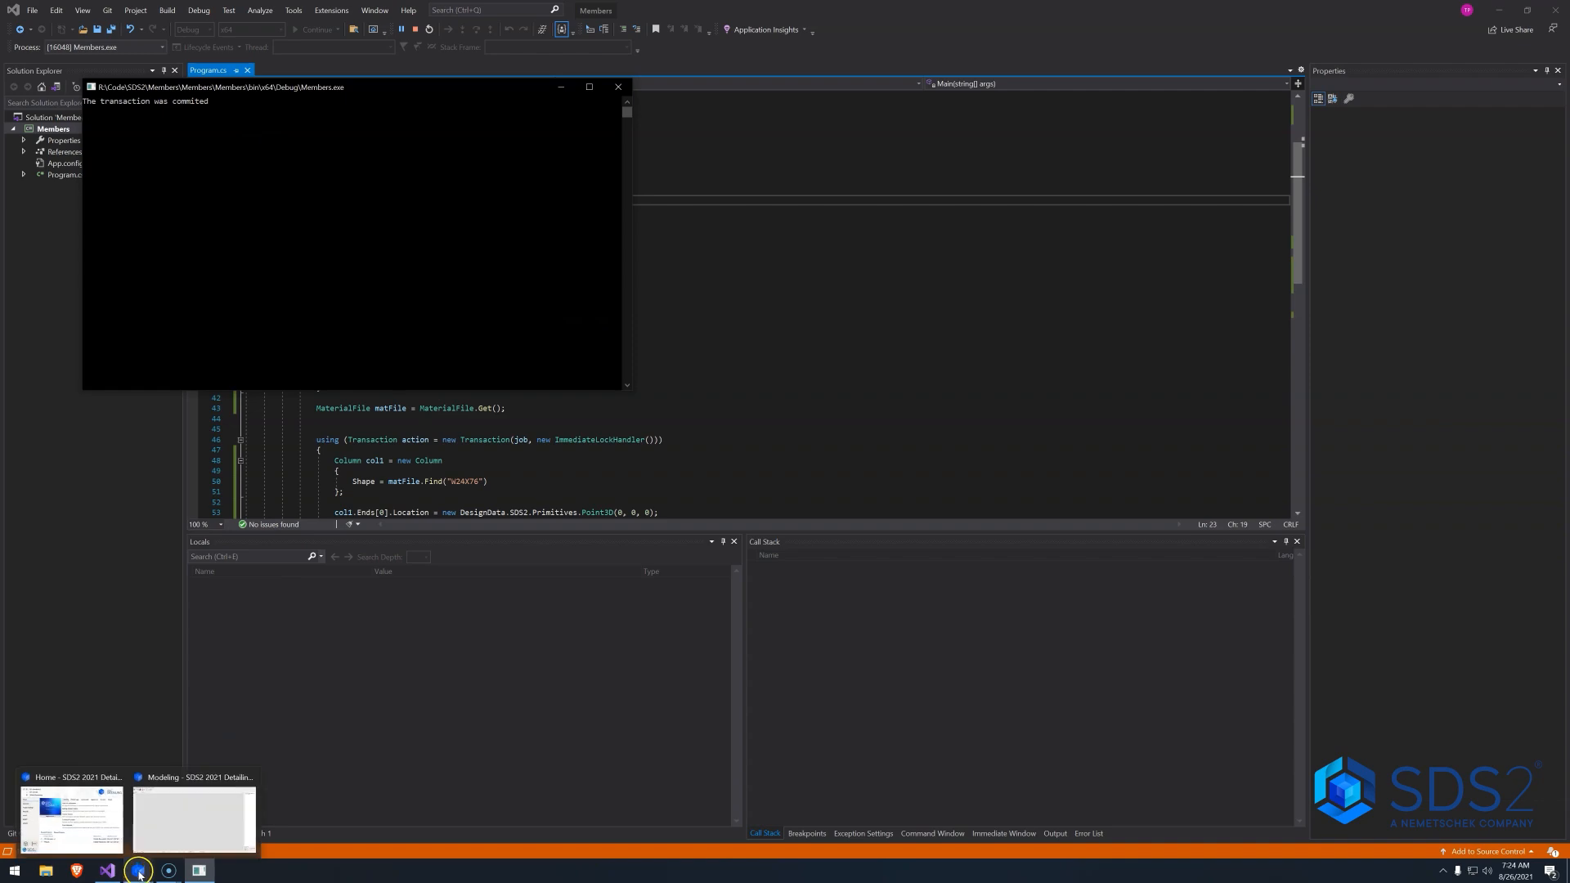
left_click(191, 810)
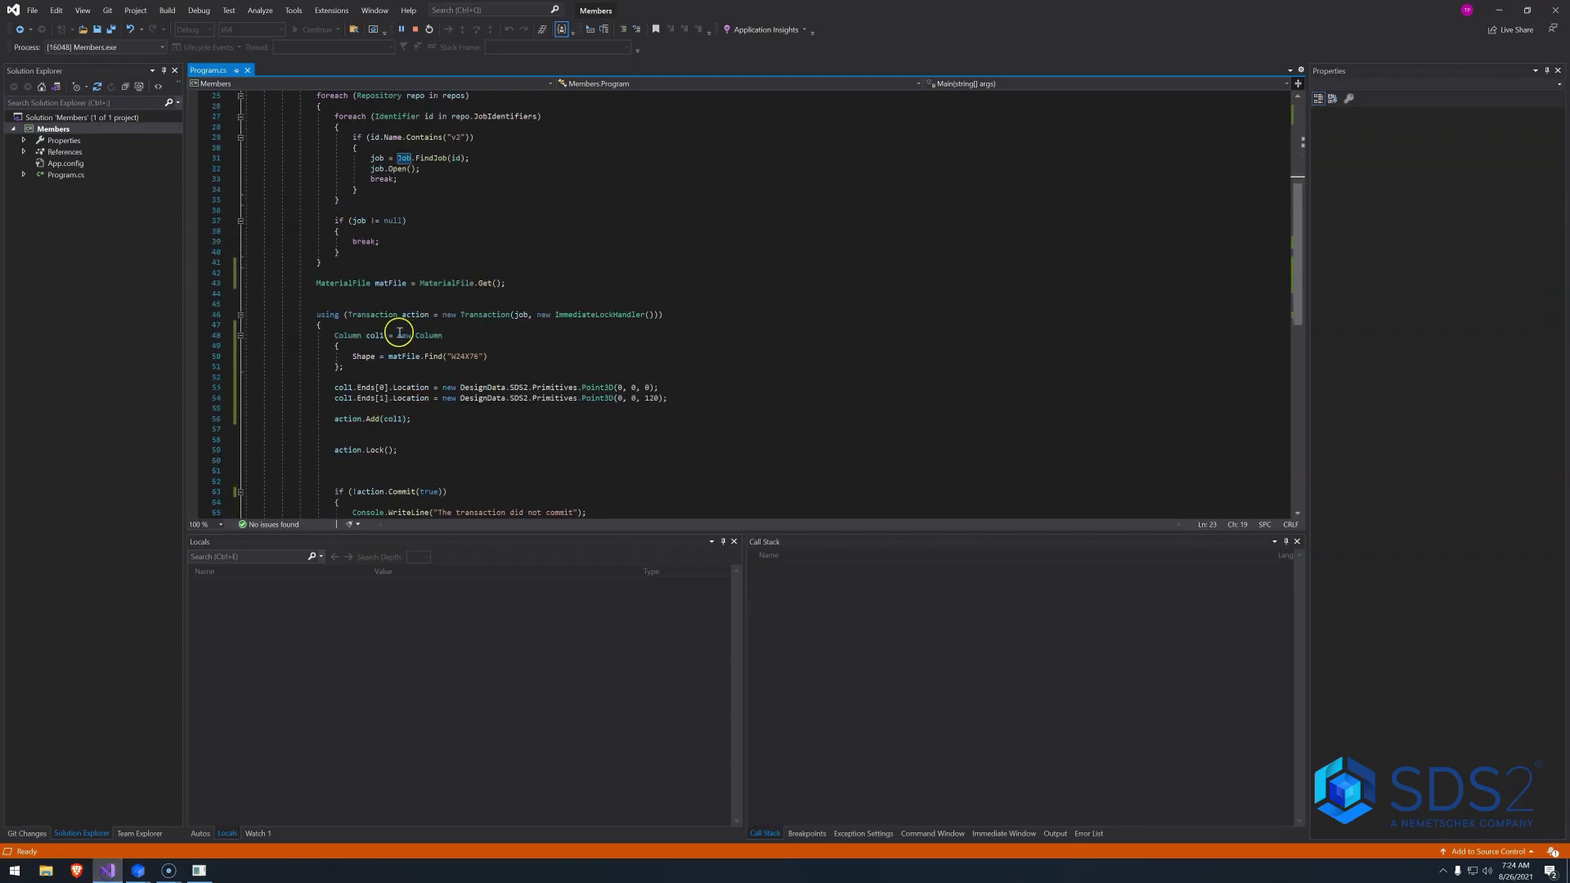
left_click_drag(400, 333, 393, 315)
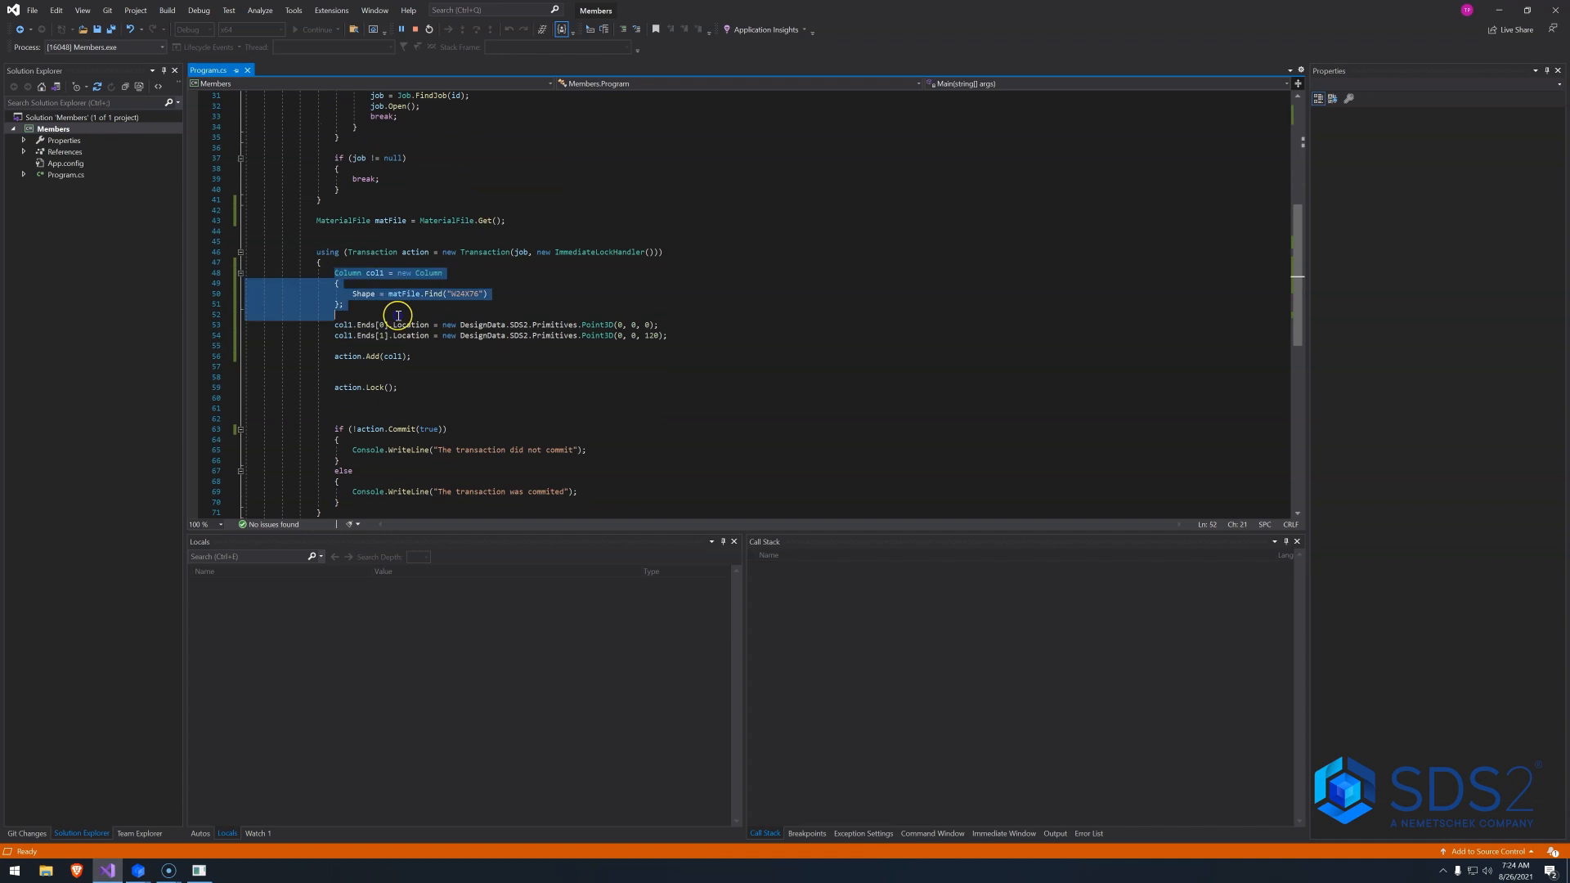
Duplicate the col1 block as col2 with its x coordinate at 120.
key("ctrl+c")
key("ctrl+v")
key("ctrl+v")
double_click(377, 324)
type("col2")
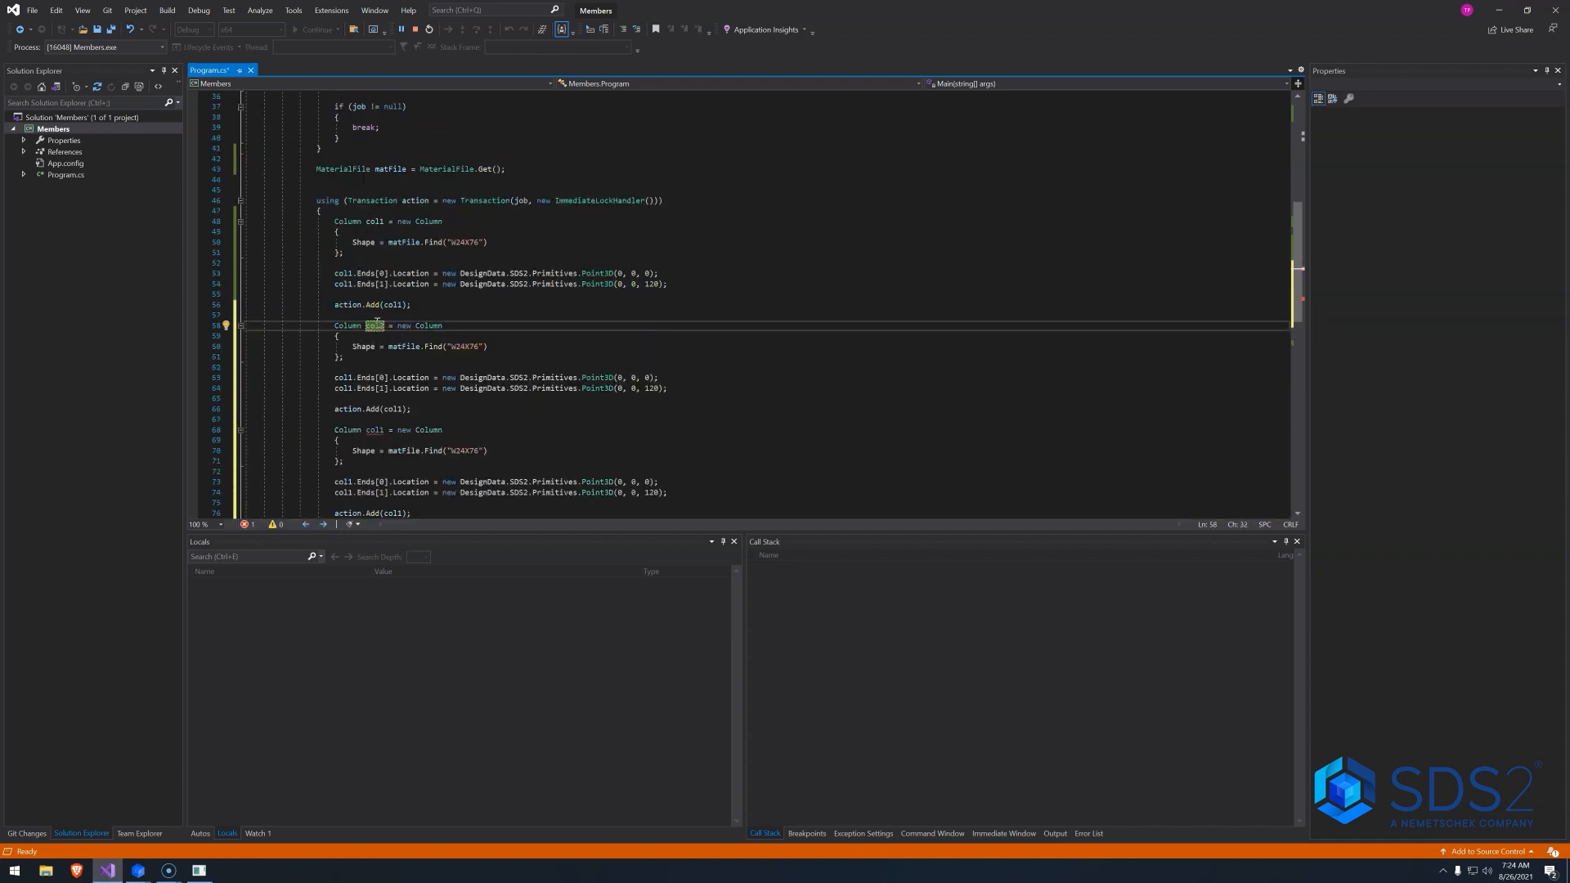
left_click_drag(368, 377, 368, 387)
type("2")
left_click(616, 376)
type("1212")
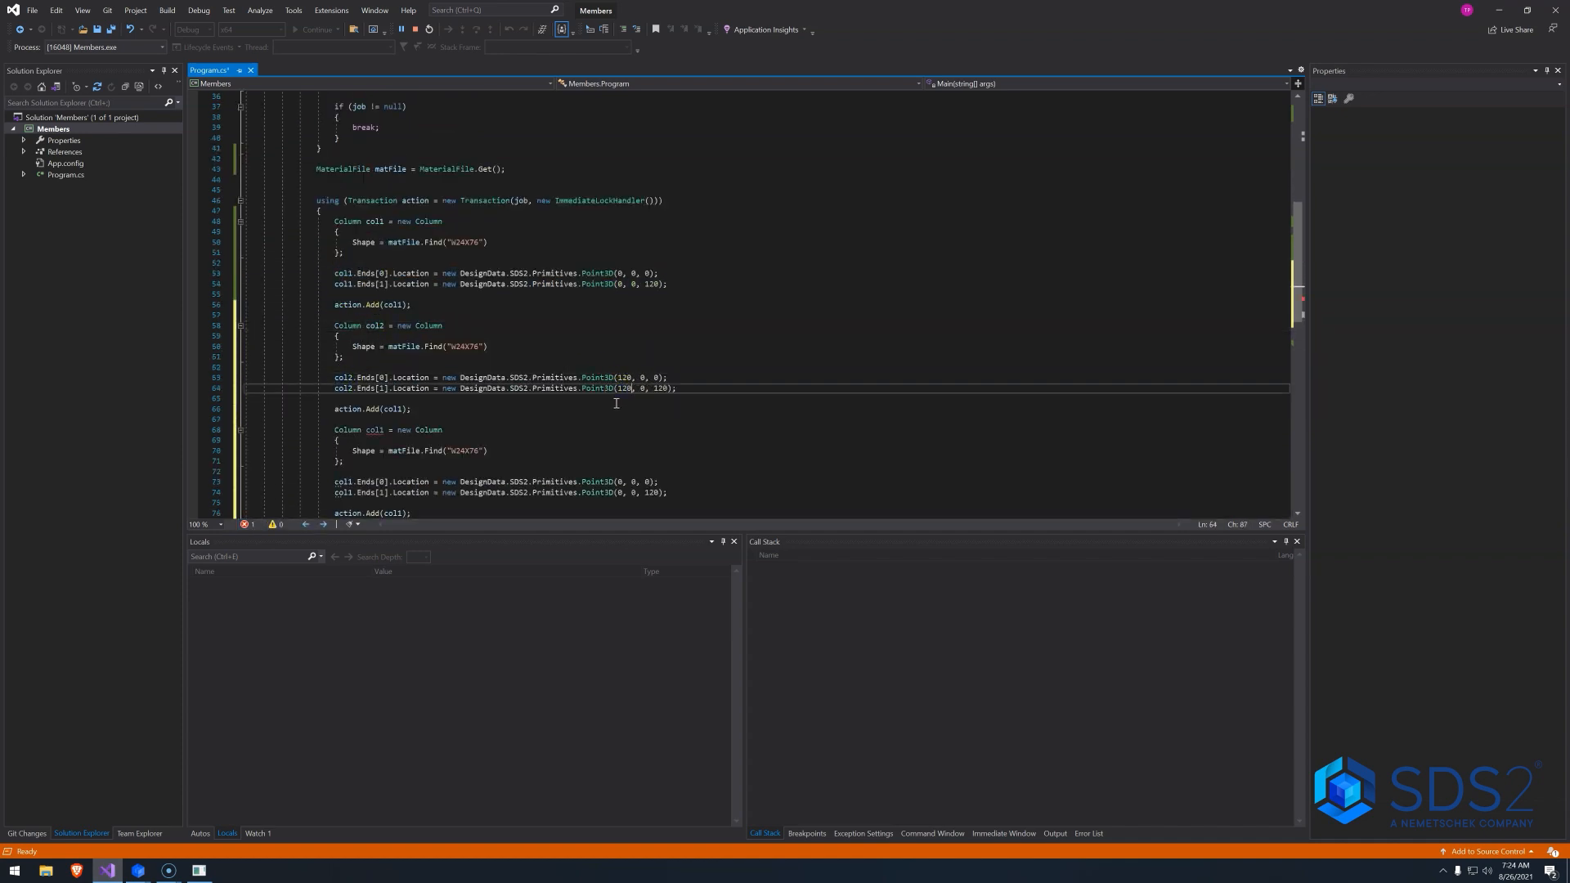
Turn the third copy into a W24X76 Beam named beam joining both column tops and add it.
double_click(348, 429)
type("Beam")
double_click(422, 430)
type("Beam")
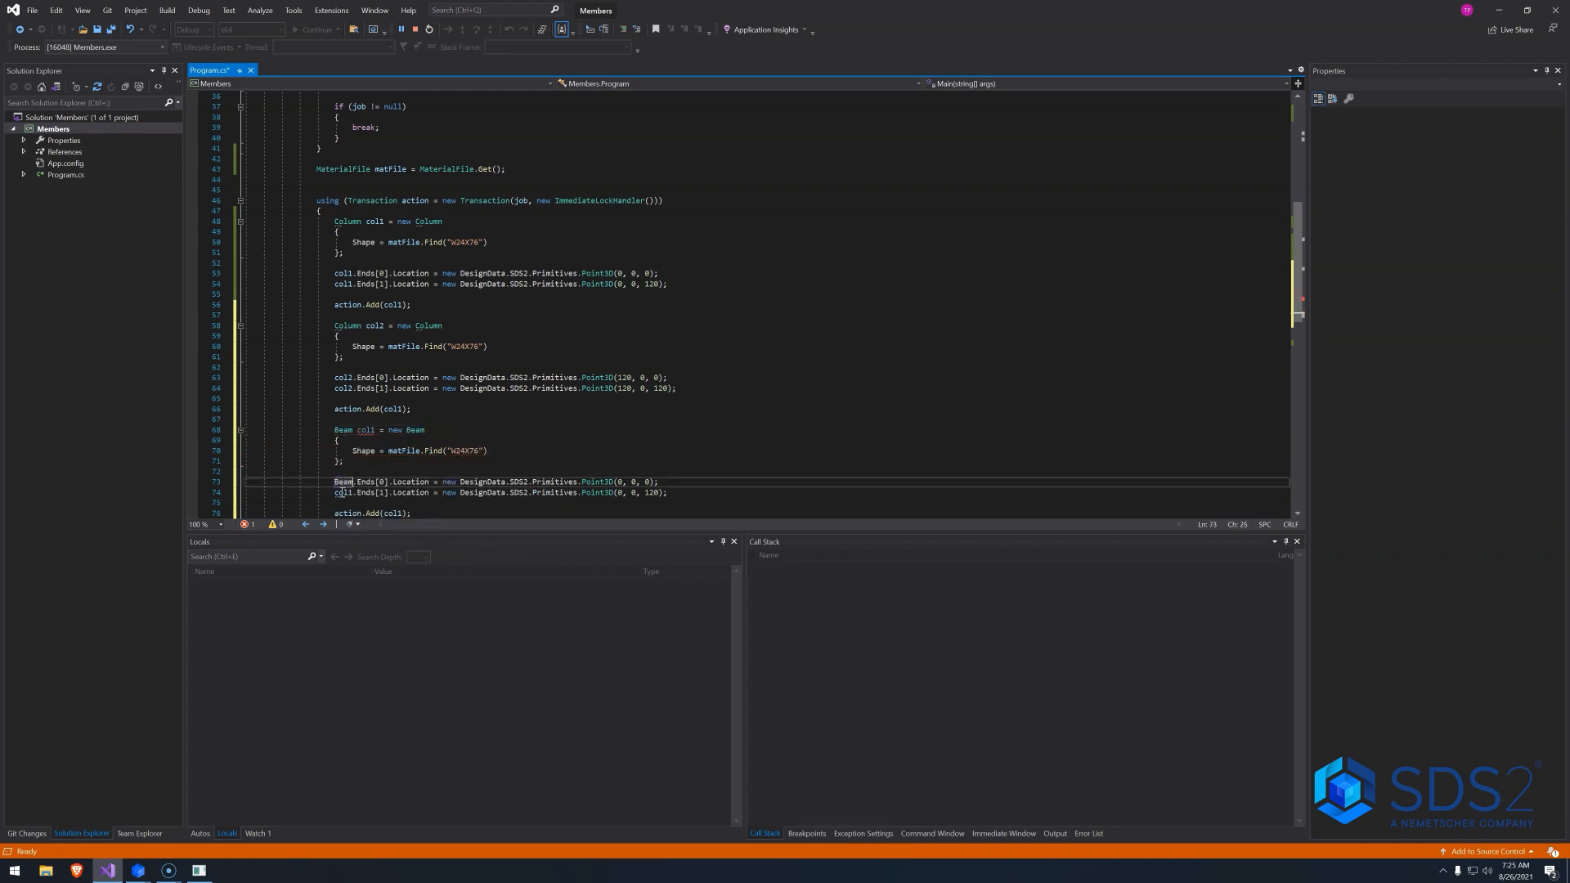
left_click(645, 482)
type("1212")
scroll(623, 495, "down", 2)
double_click(343, 419)
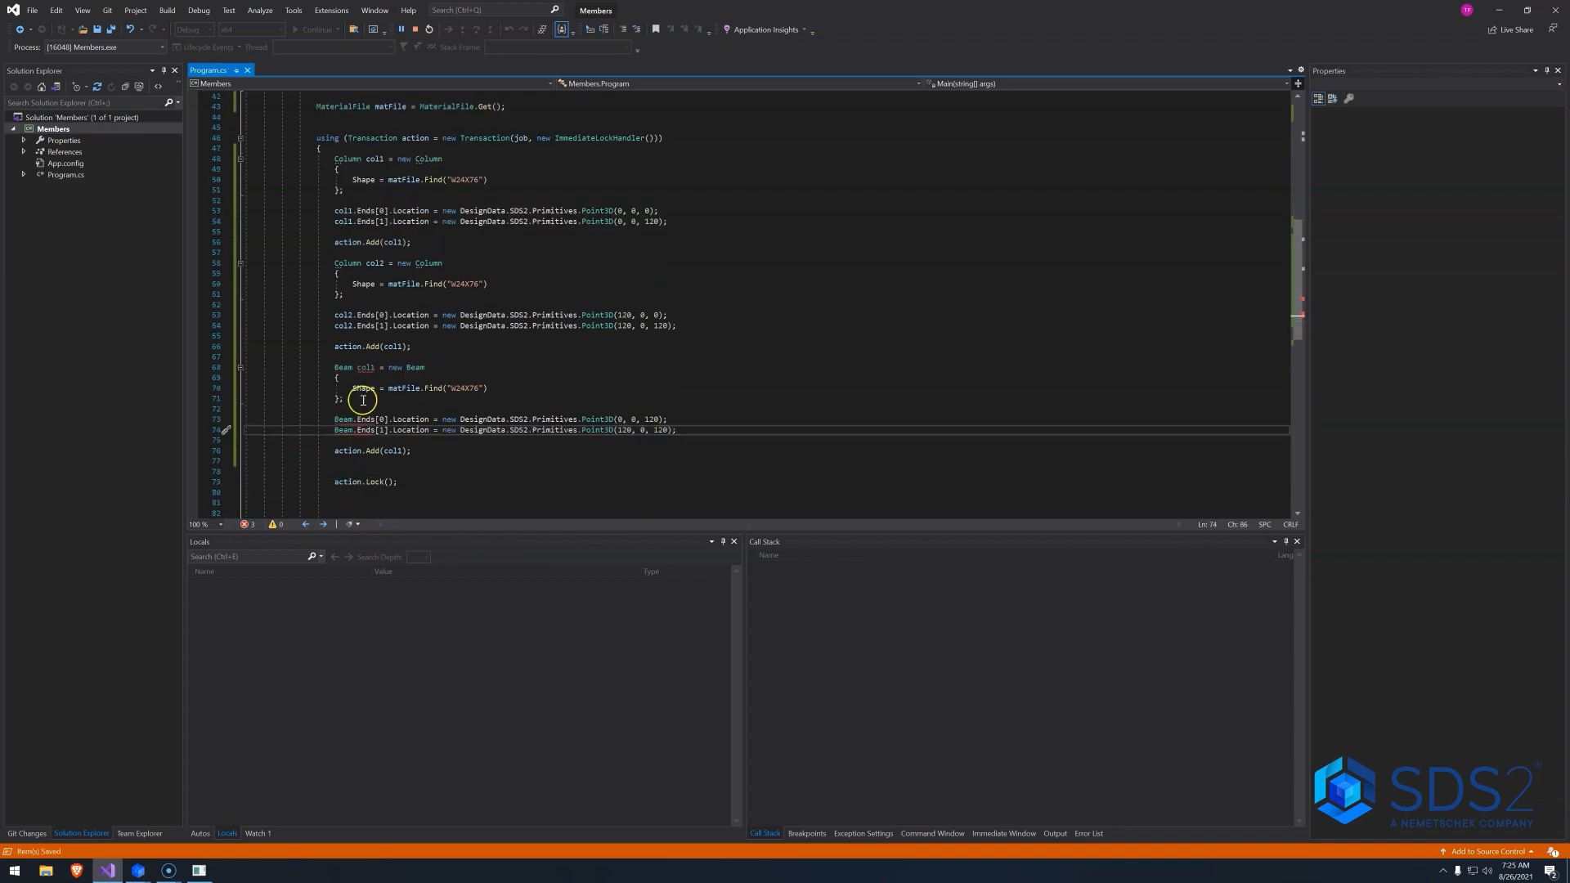
type("beam")
double_click(365, 367)
type("beam")
double_click(344, 429)
type("beam")
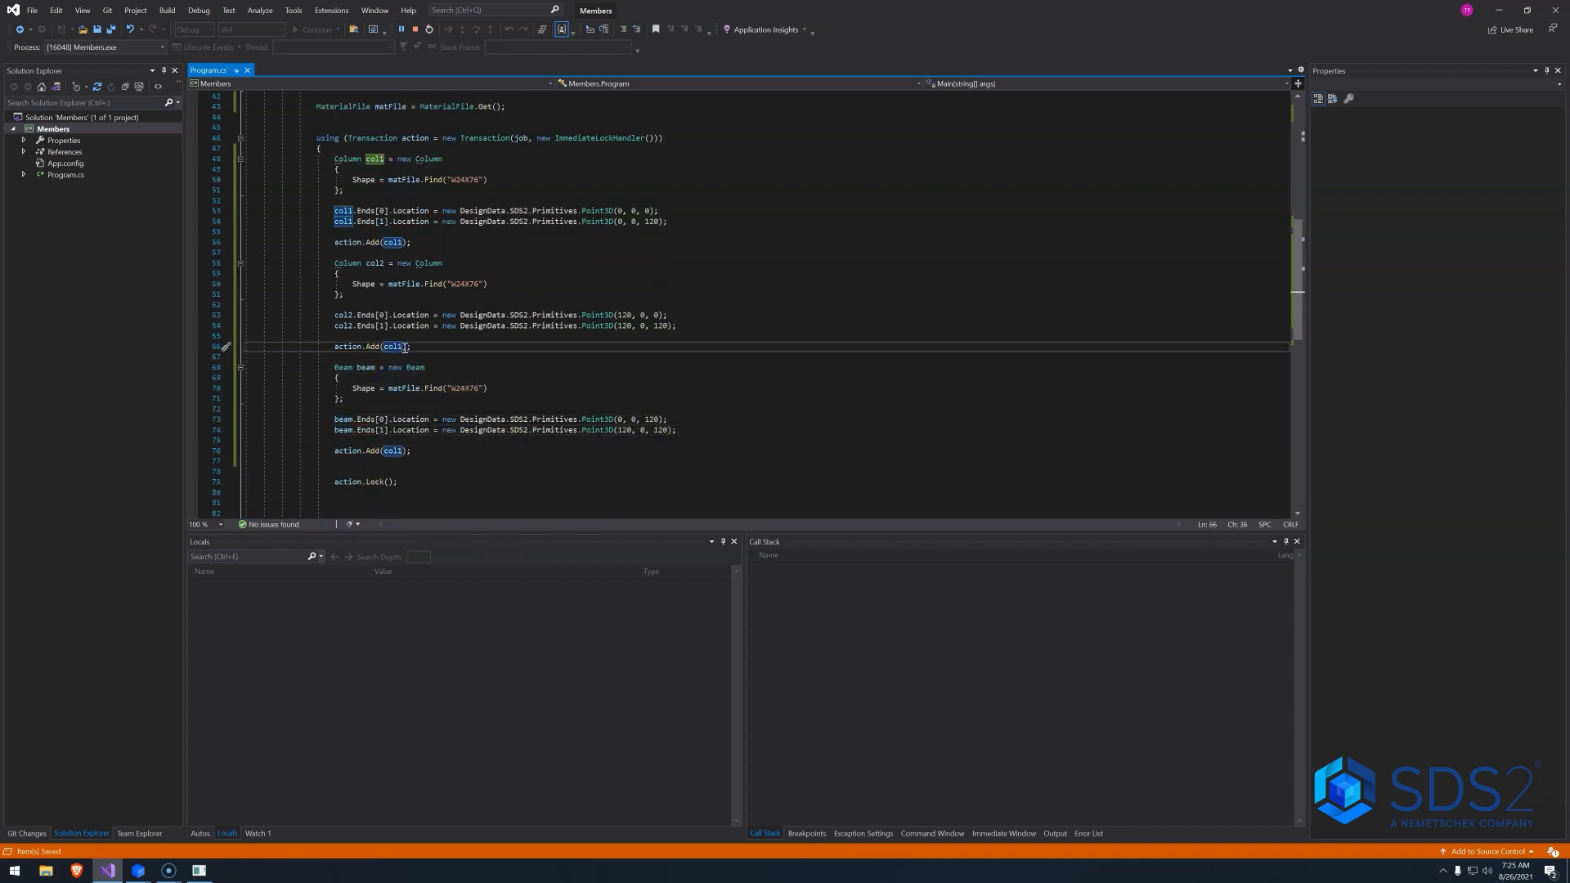
double_click(394, 451)
type("beam")
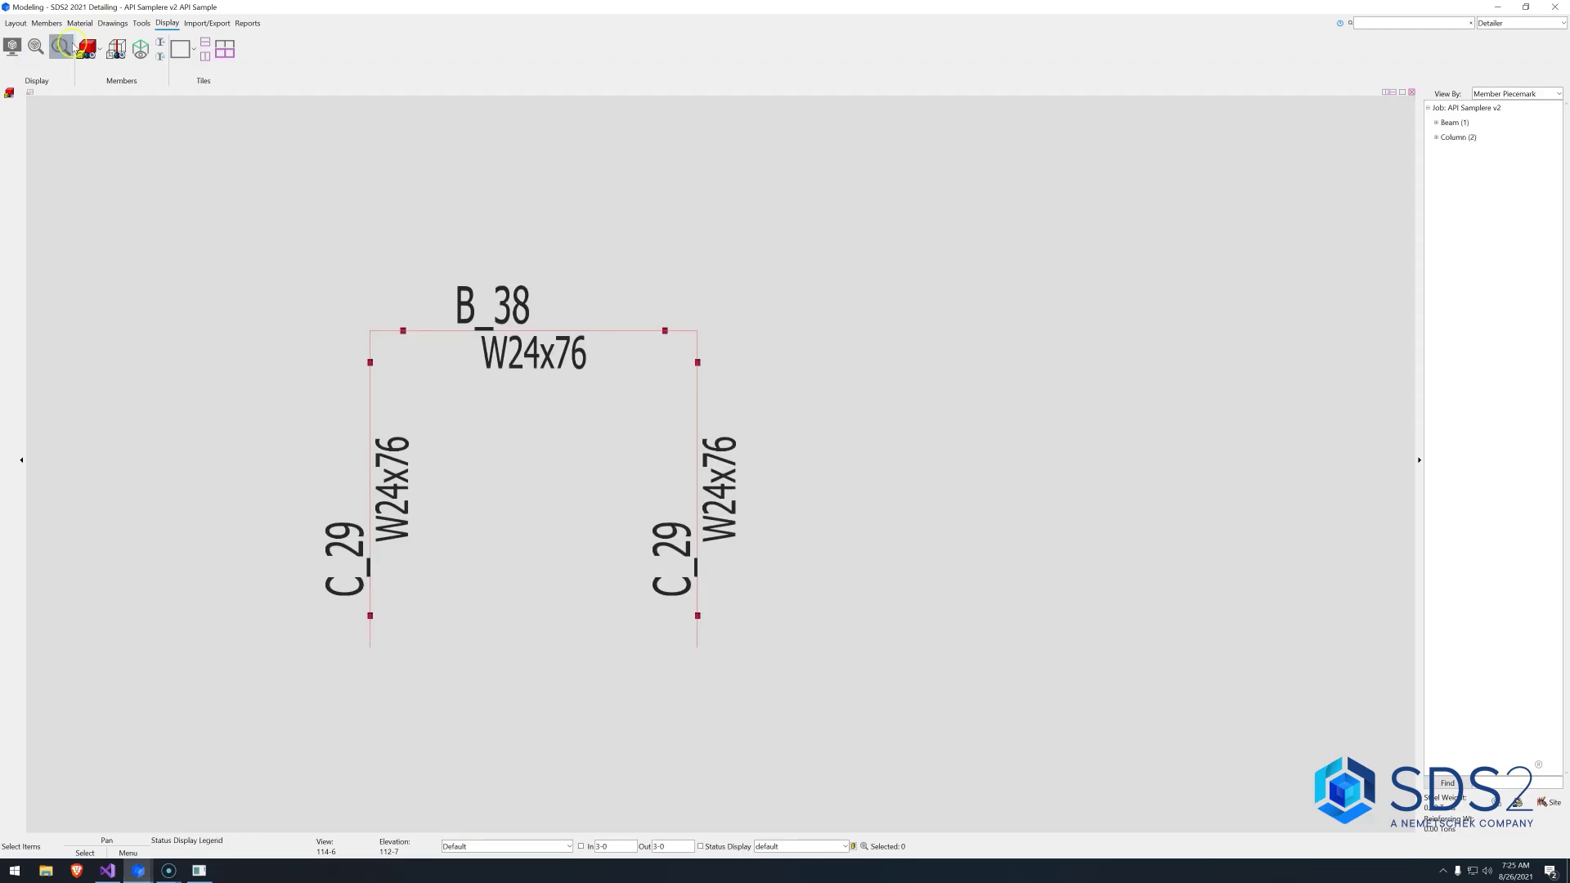
Run the updated program to create the two columns and beam in SDS2.
left_click(62, 47)
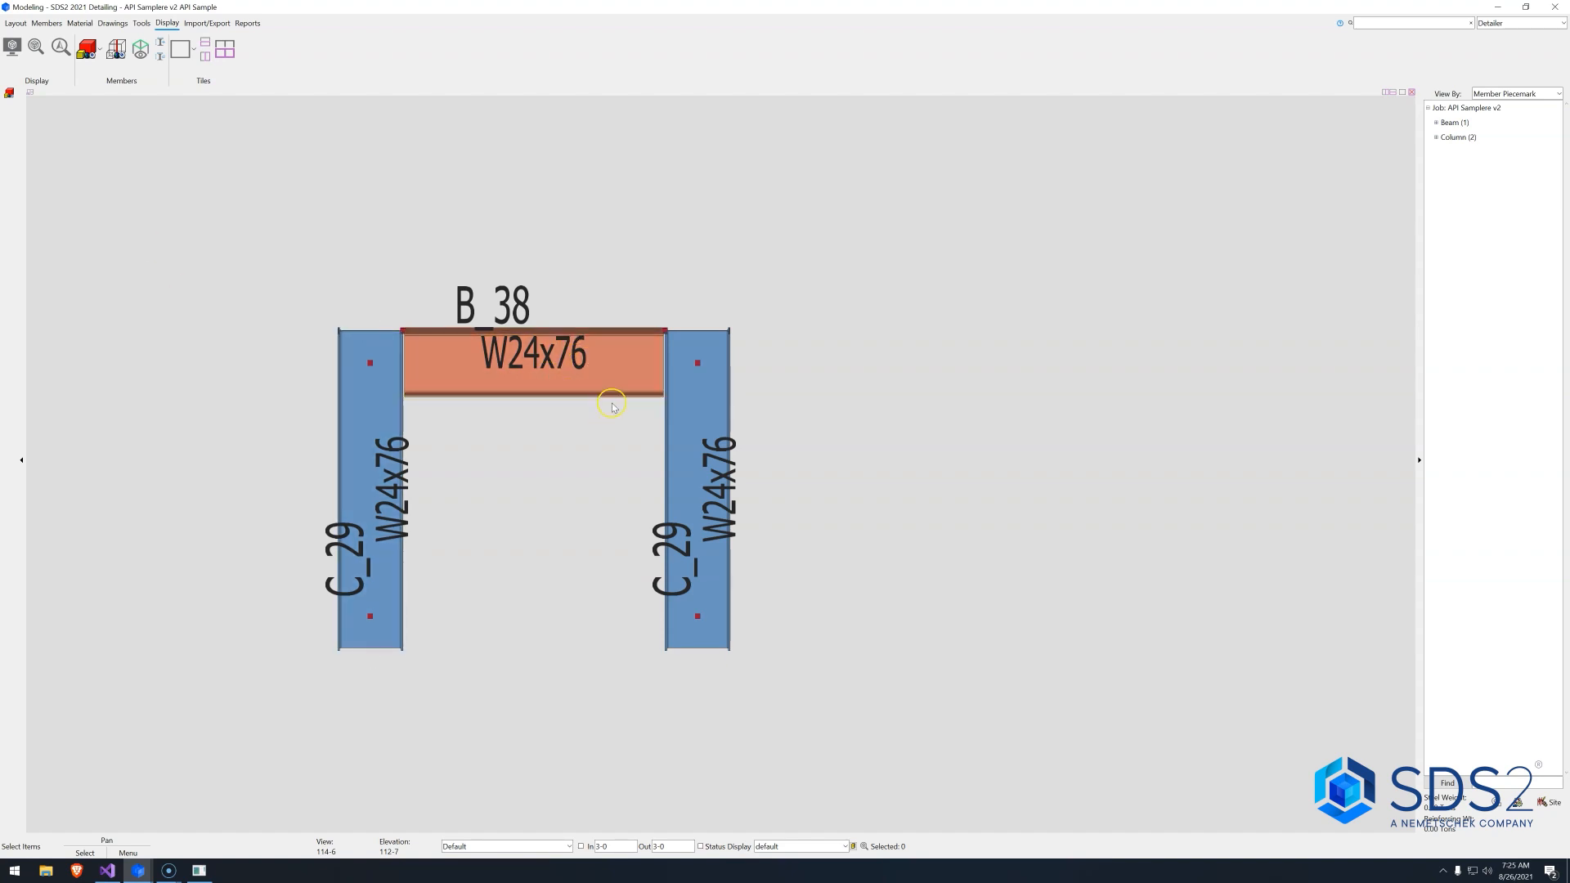
Delete both columns and the beam from the SDS2 model and return to the code.
left_click_drag(930, 233, 233, 724)
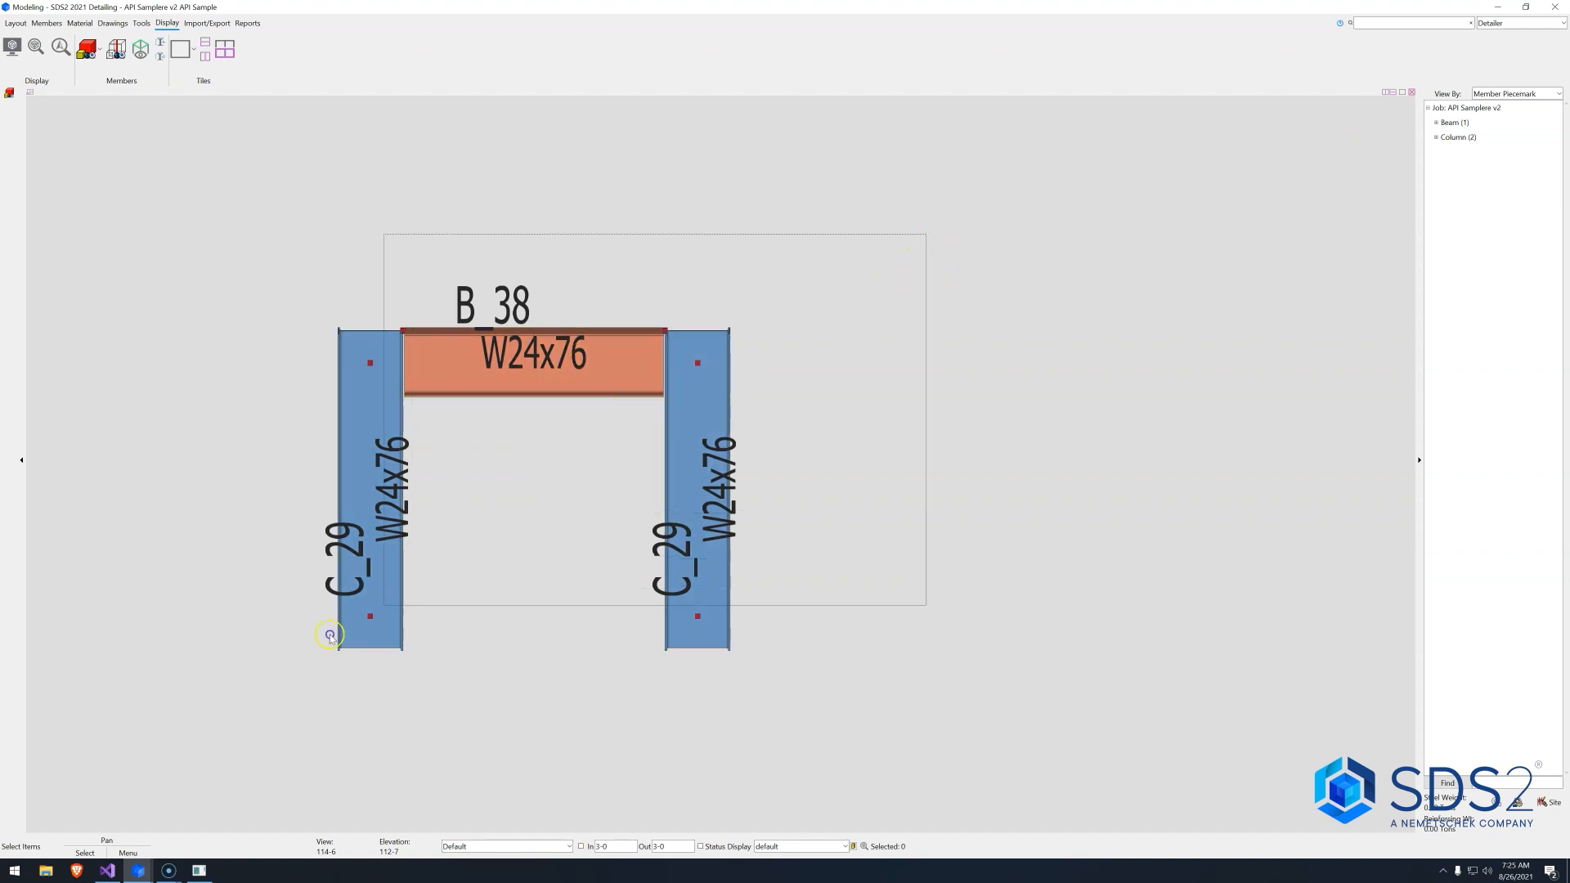
key("Delete")
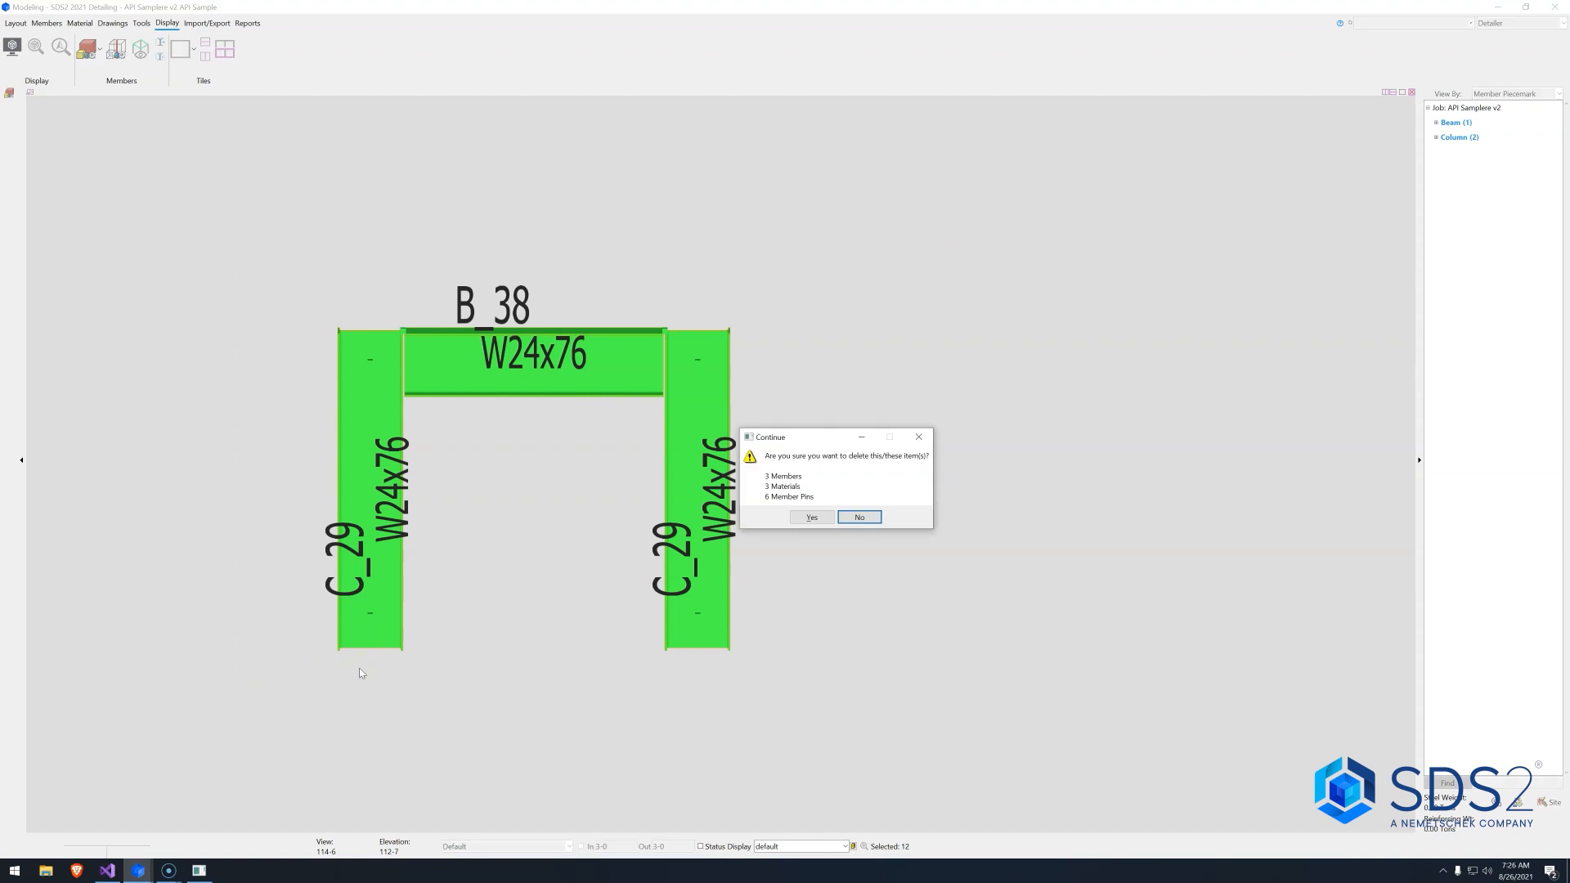
left_click(809, 519)
key("alt+Tab")
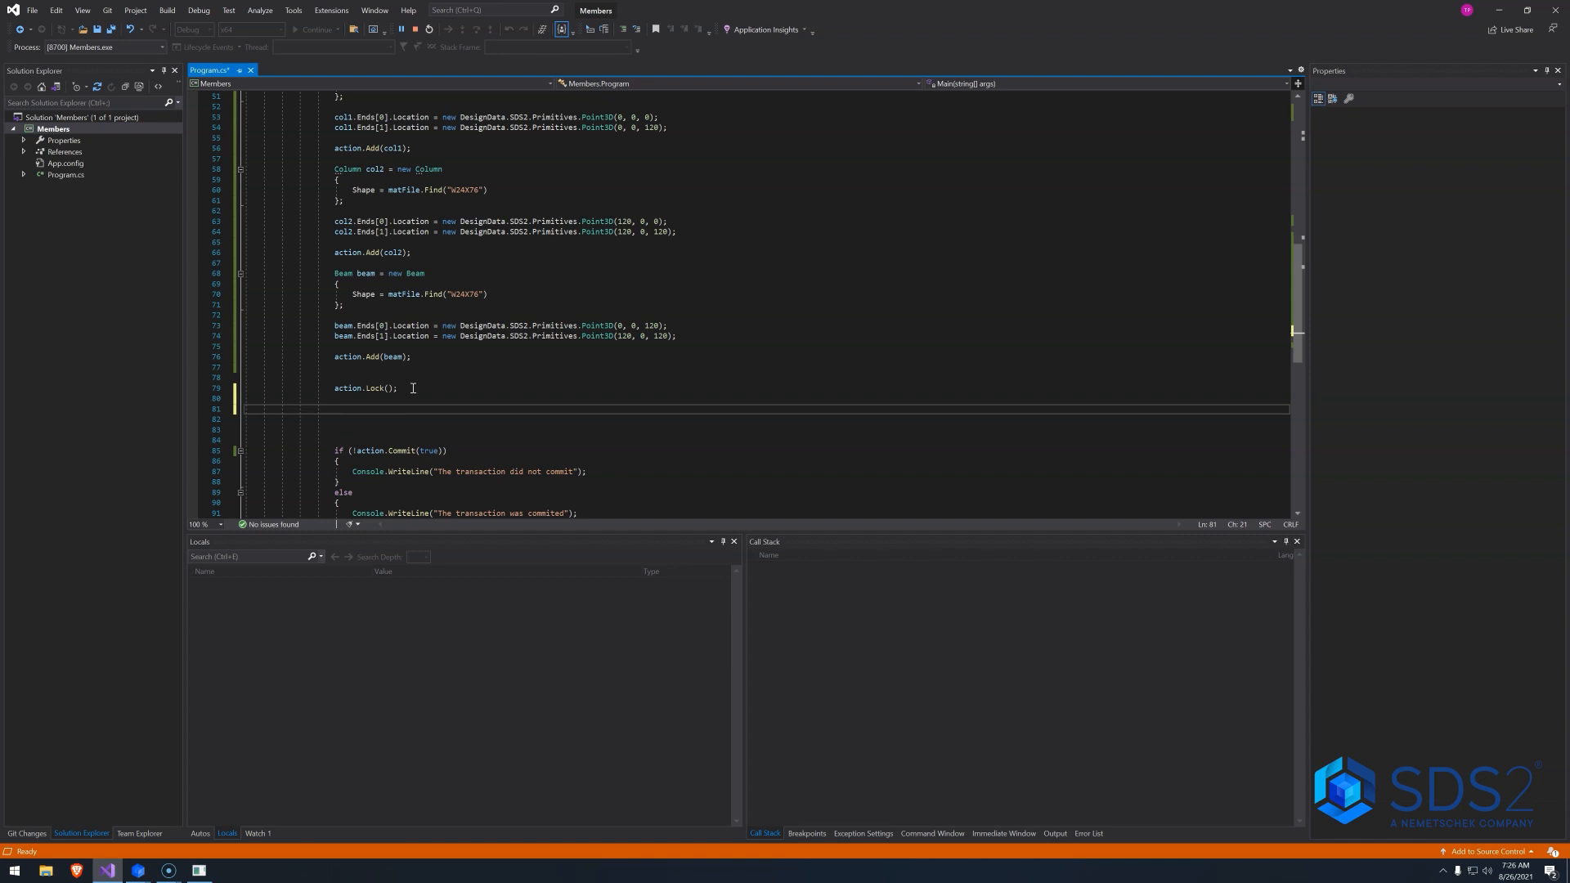
type("Co")
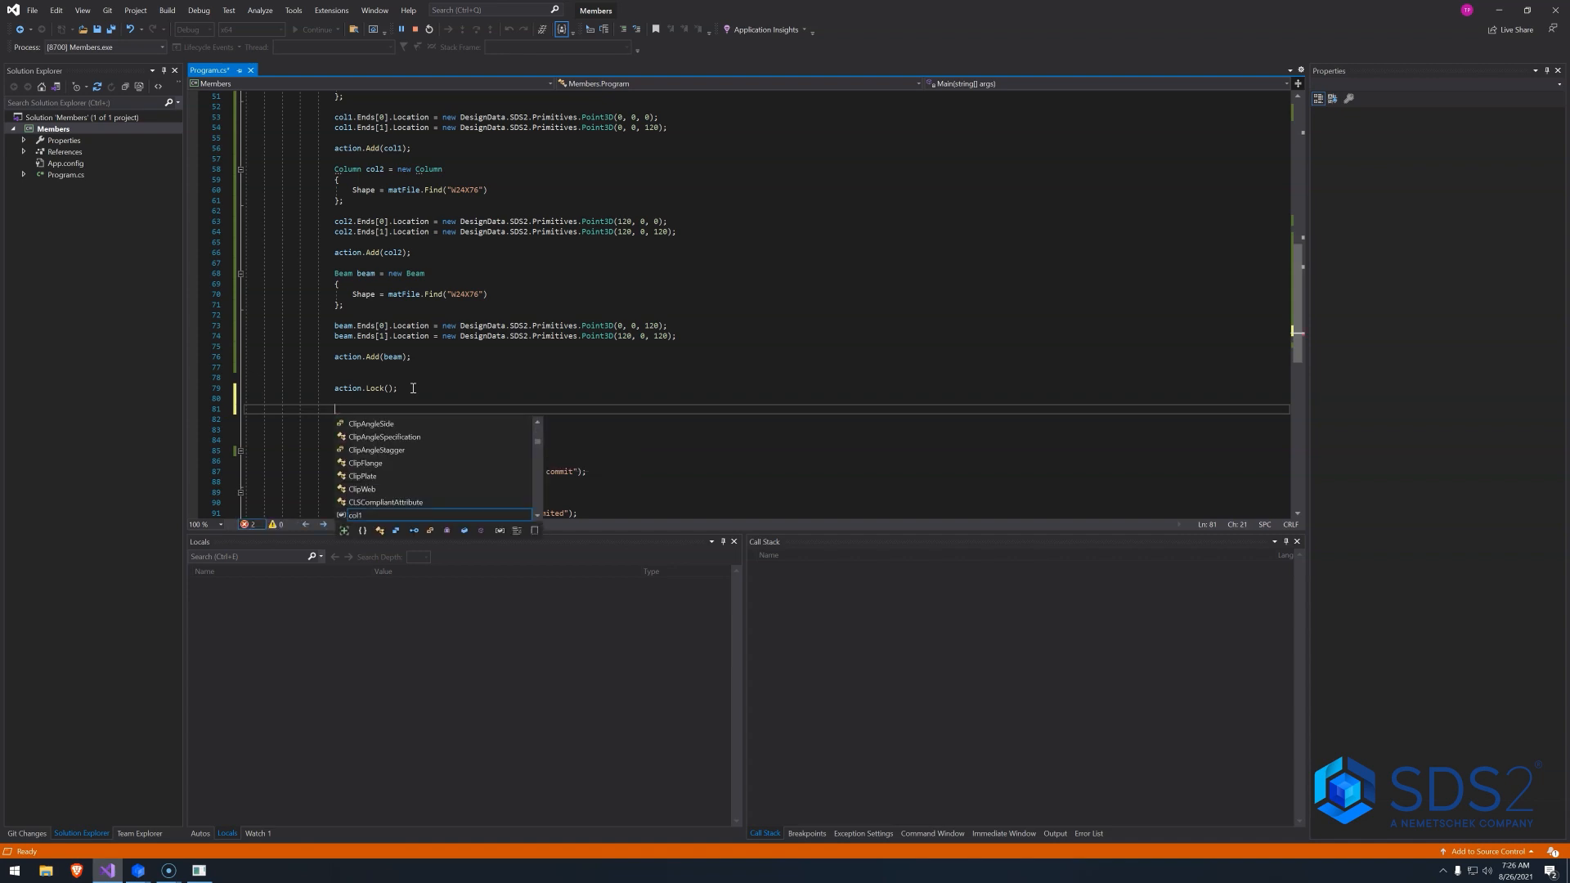
type("mponen")
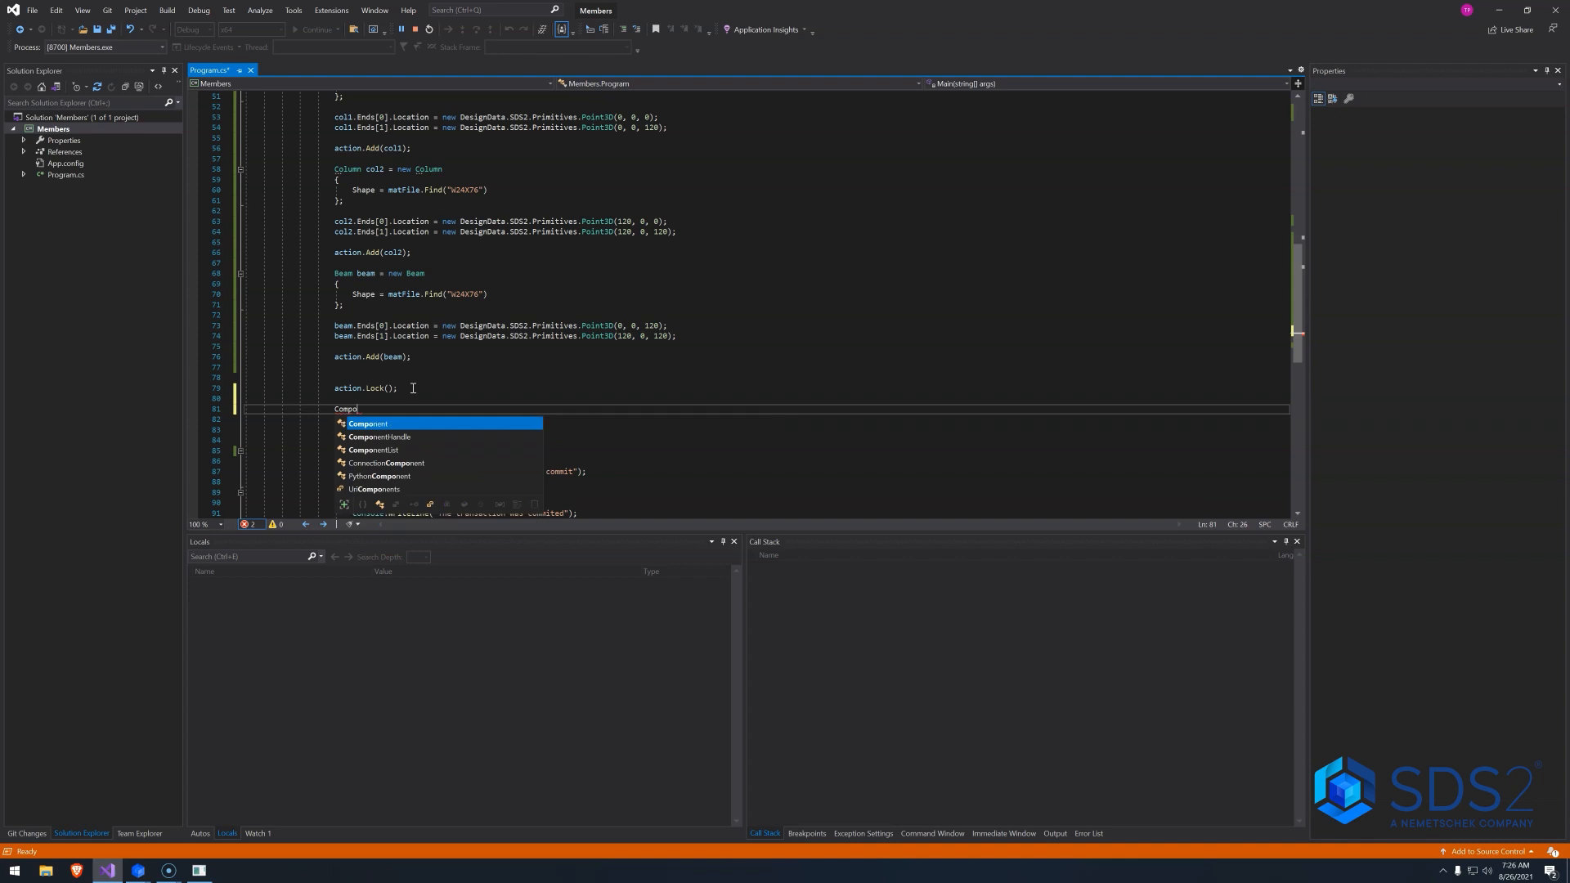
type("tList")
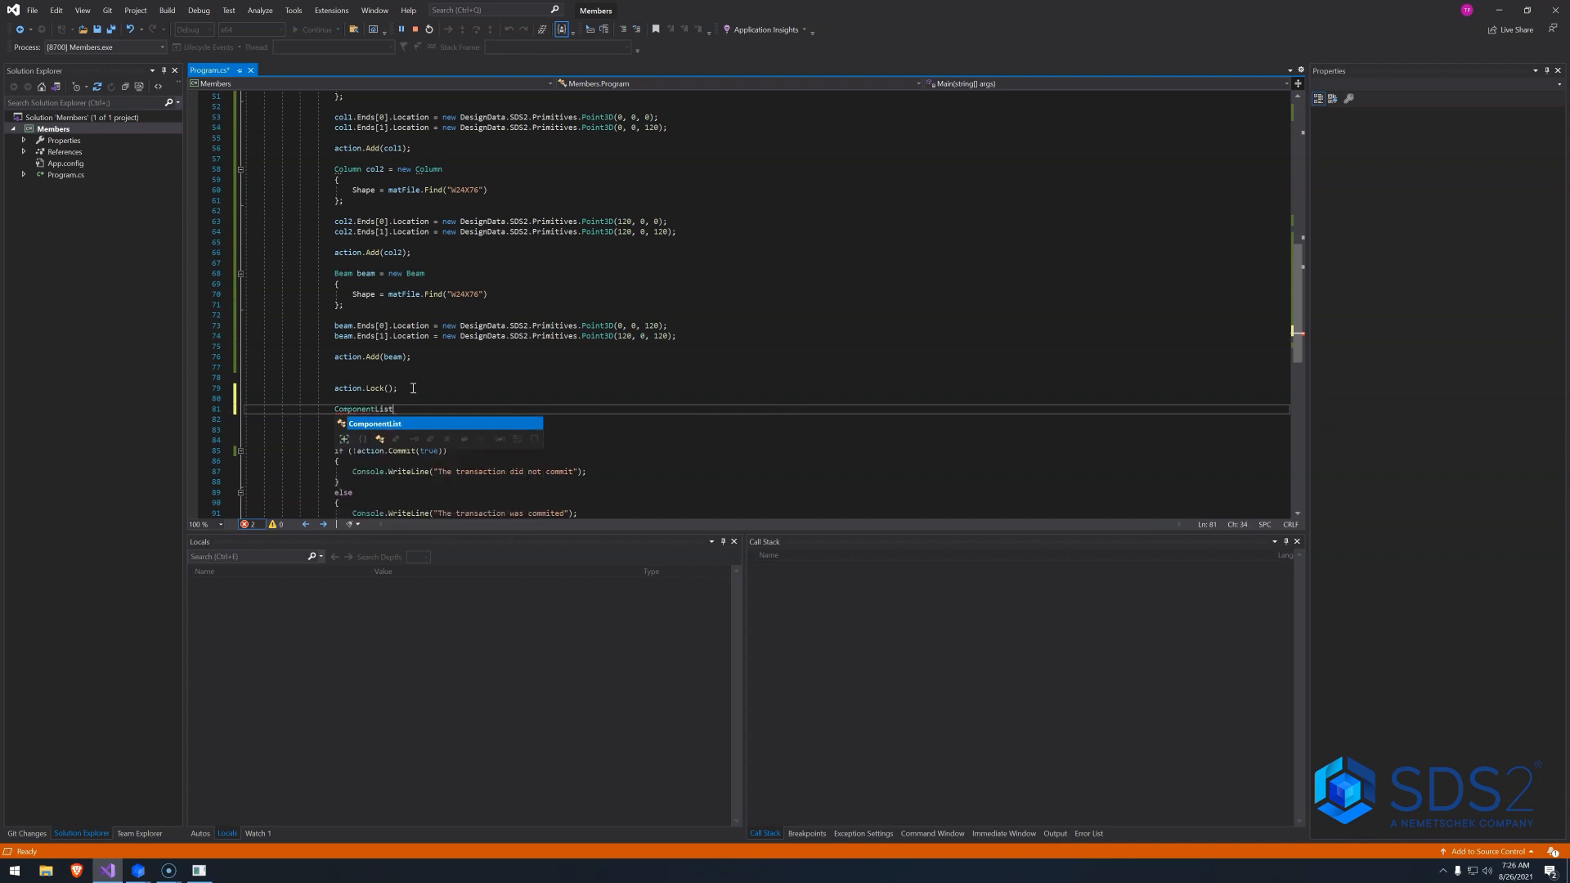
Declare a ComponentList from beam.GetComponents().
key("Tab")
type("c")
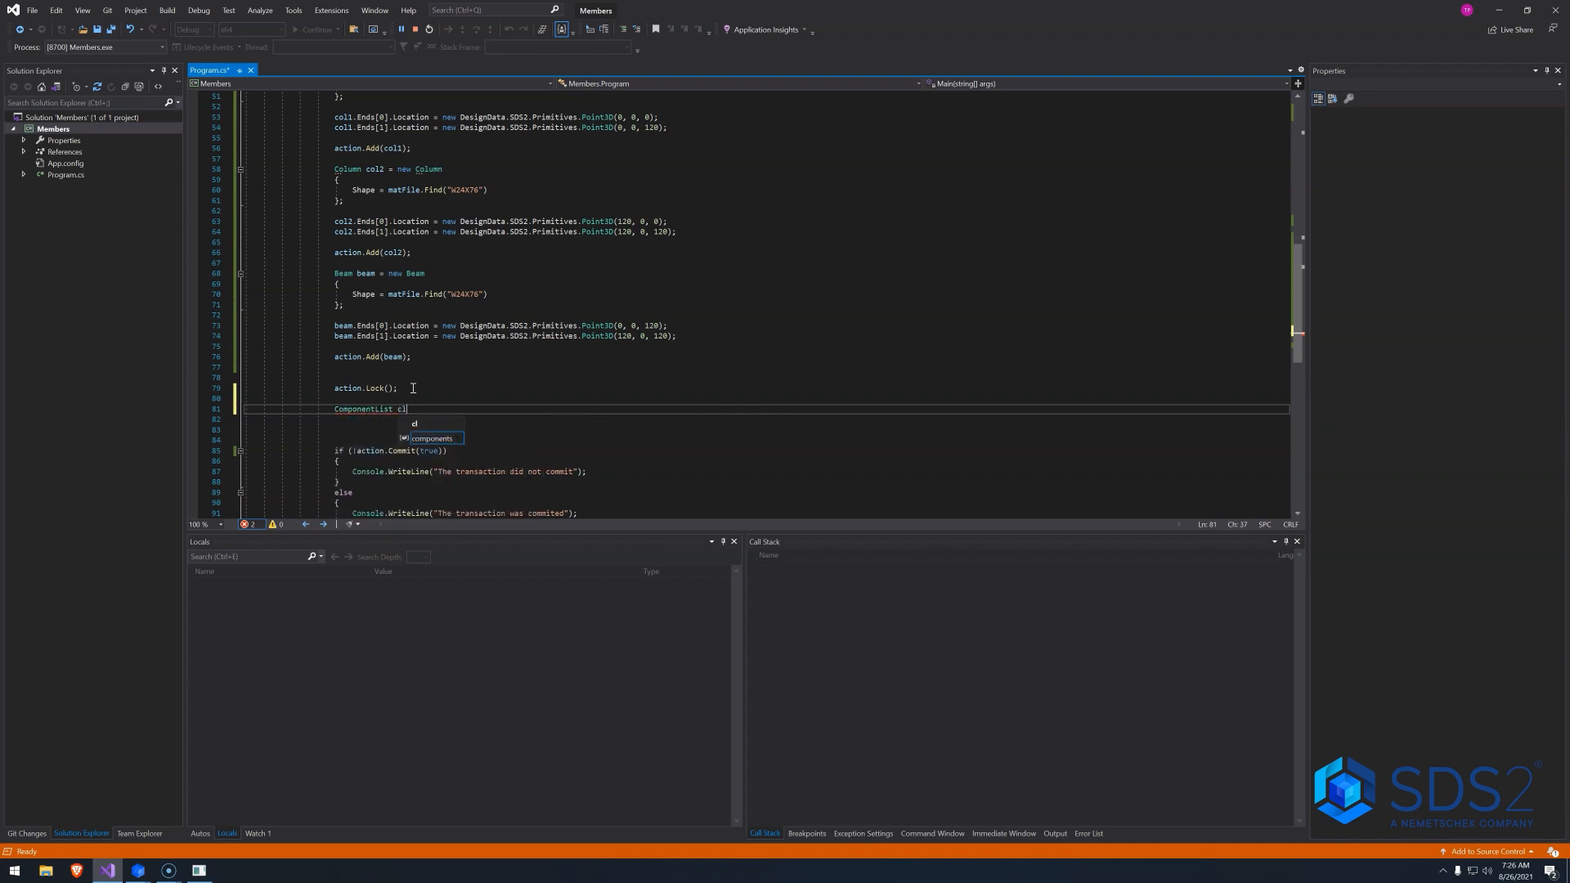
type("l = beam.")
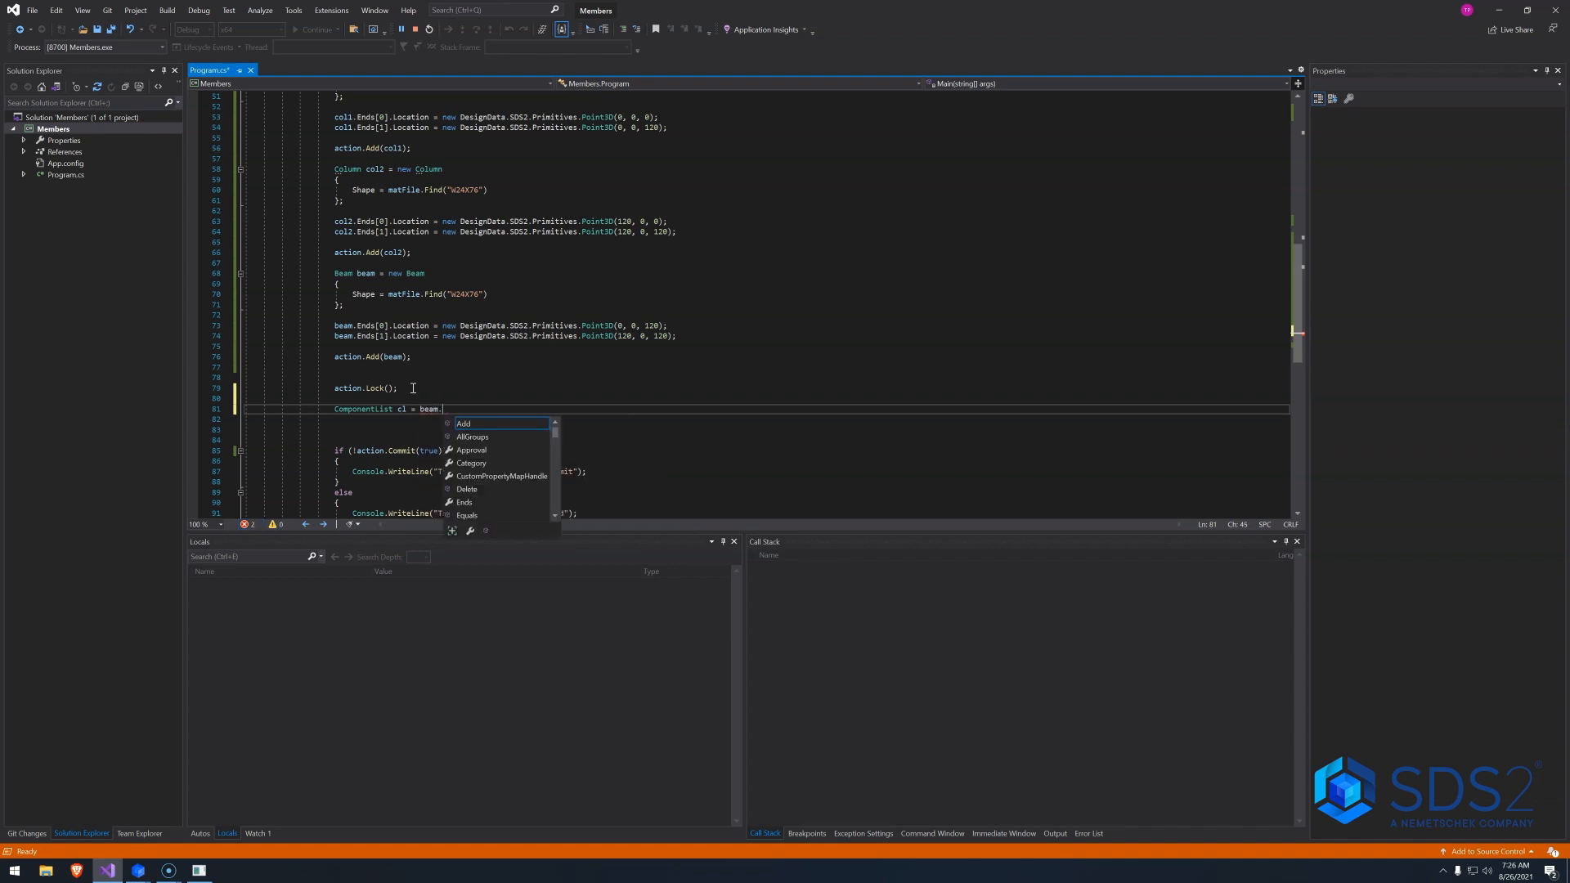
type("Get")
key("Tab")
type("(")
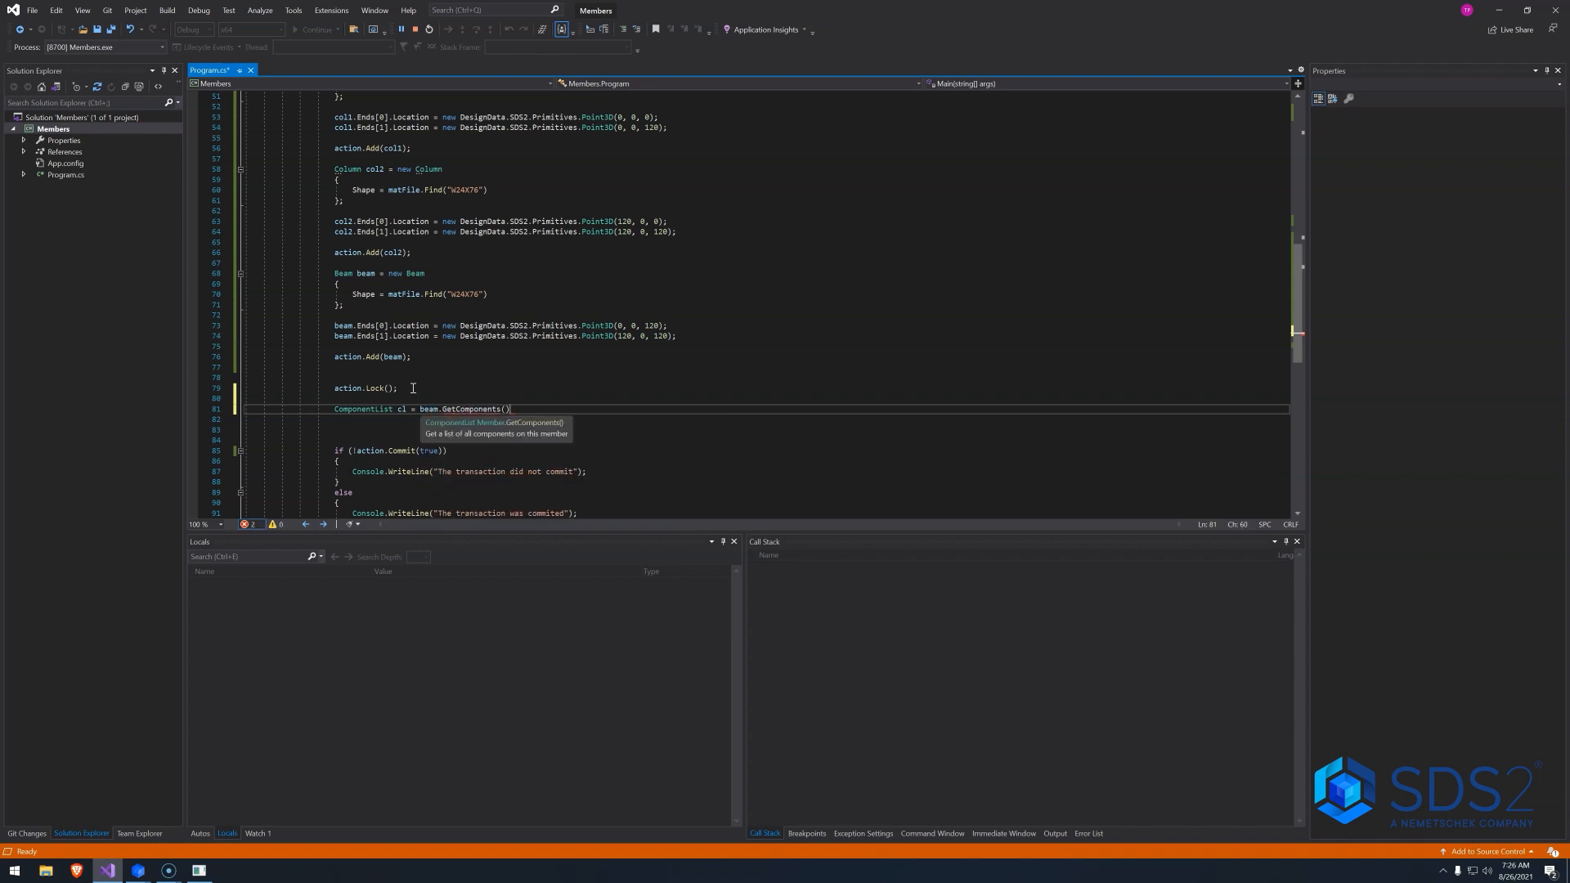
type(");")
key("Return")
key("Return")
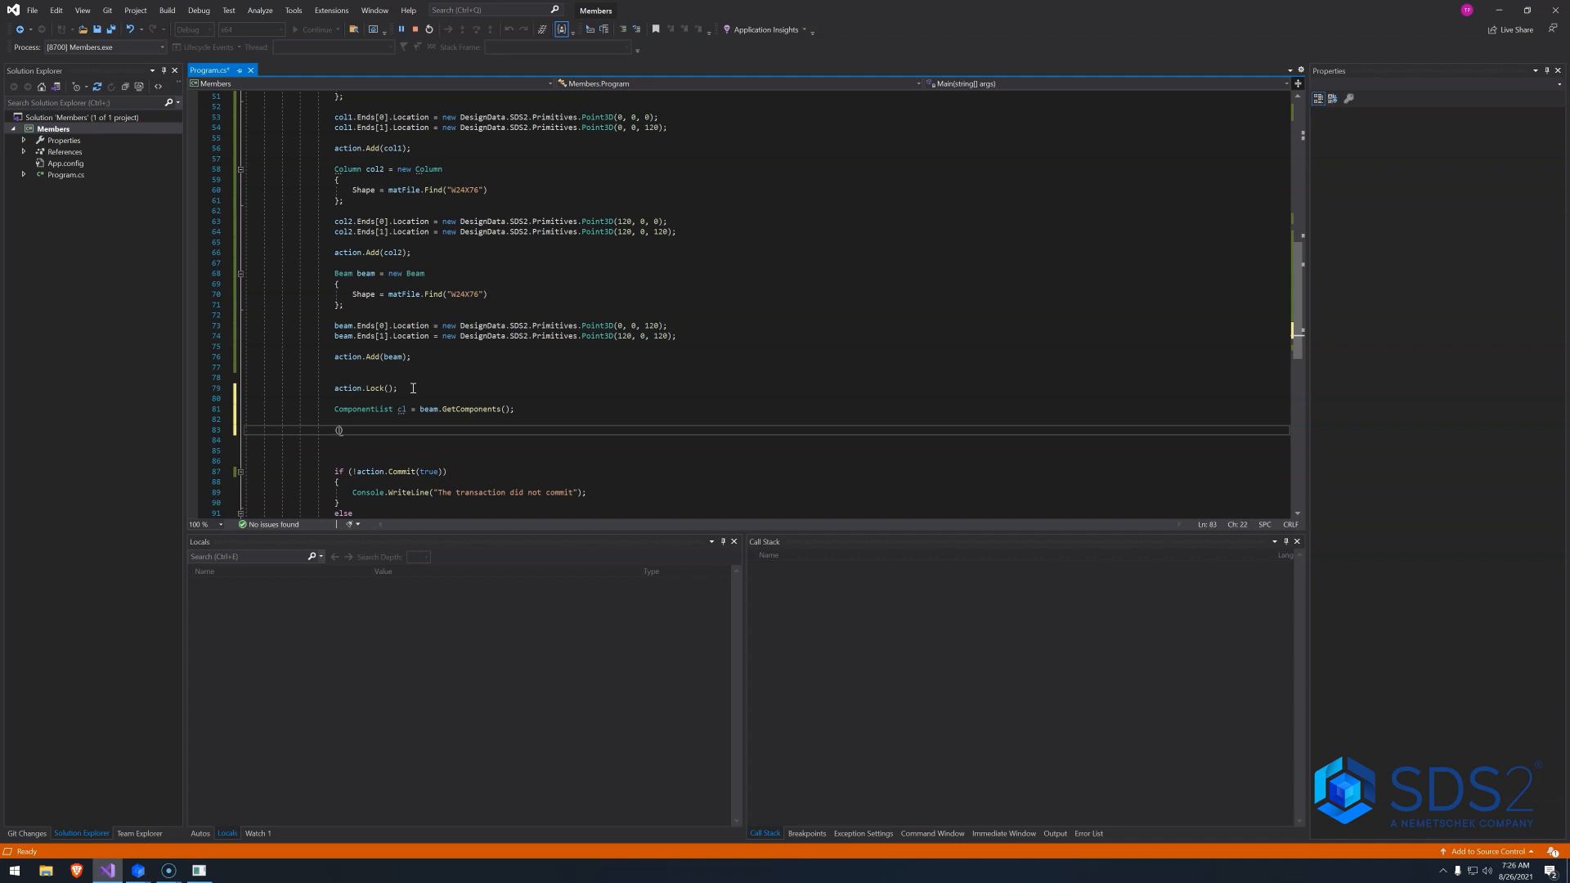
type("(")
type("Connec")
Cast cl[0] to ConnectionComponent and set InputSpecification = new ShearTabSpecification().
key("Tab")
type(")")
type("cl[0]")
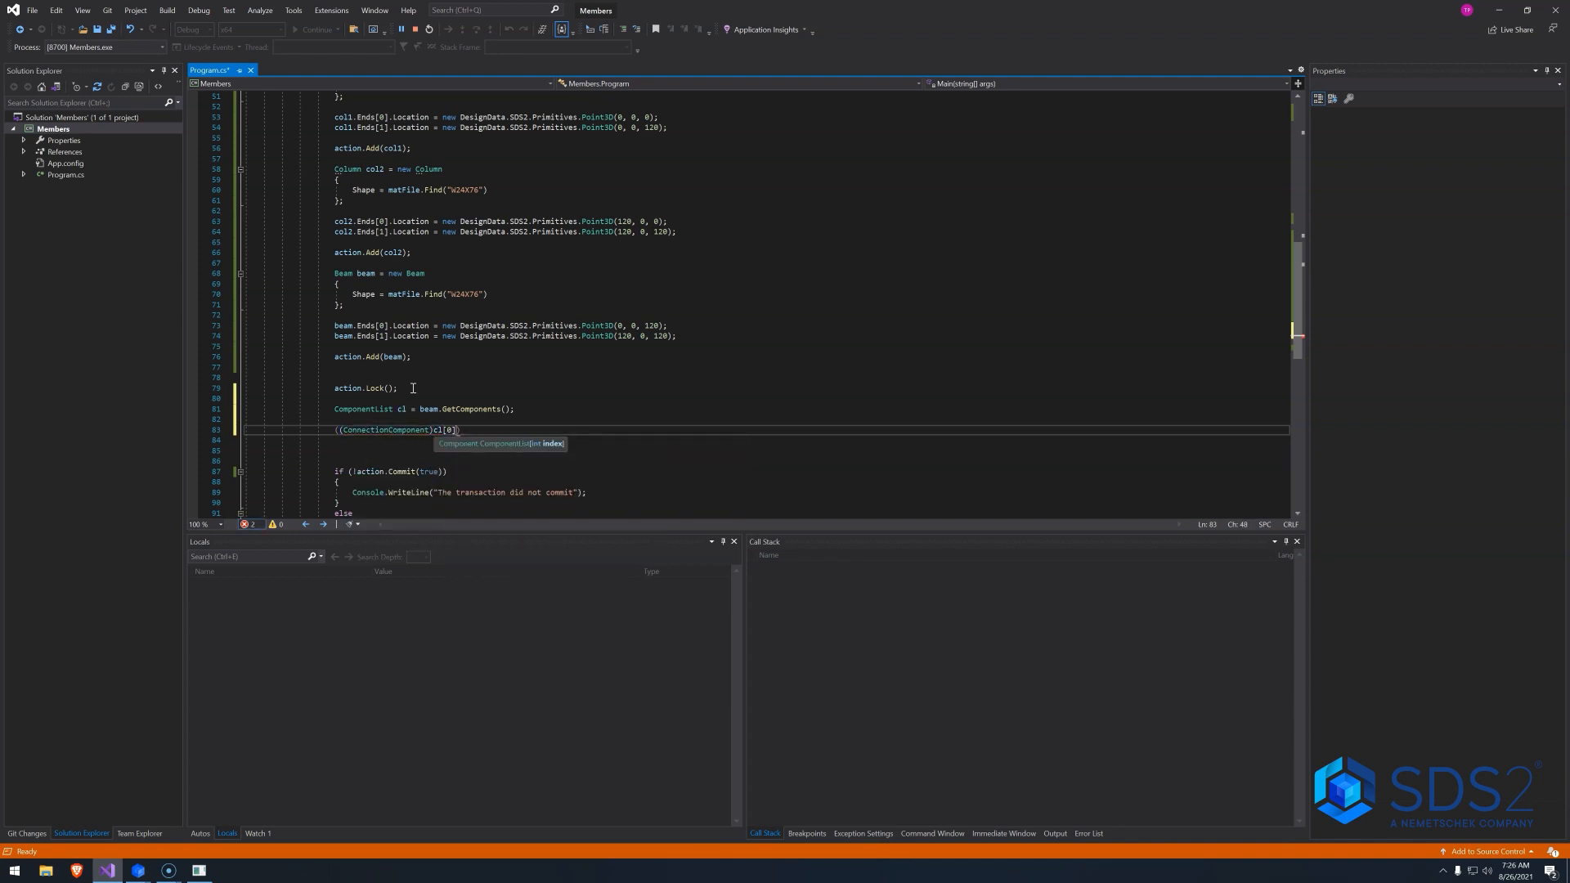
type(").")
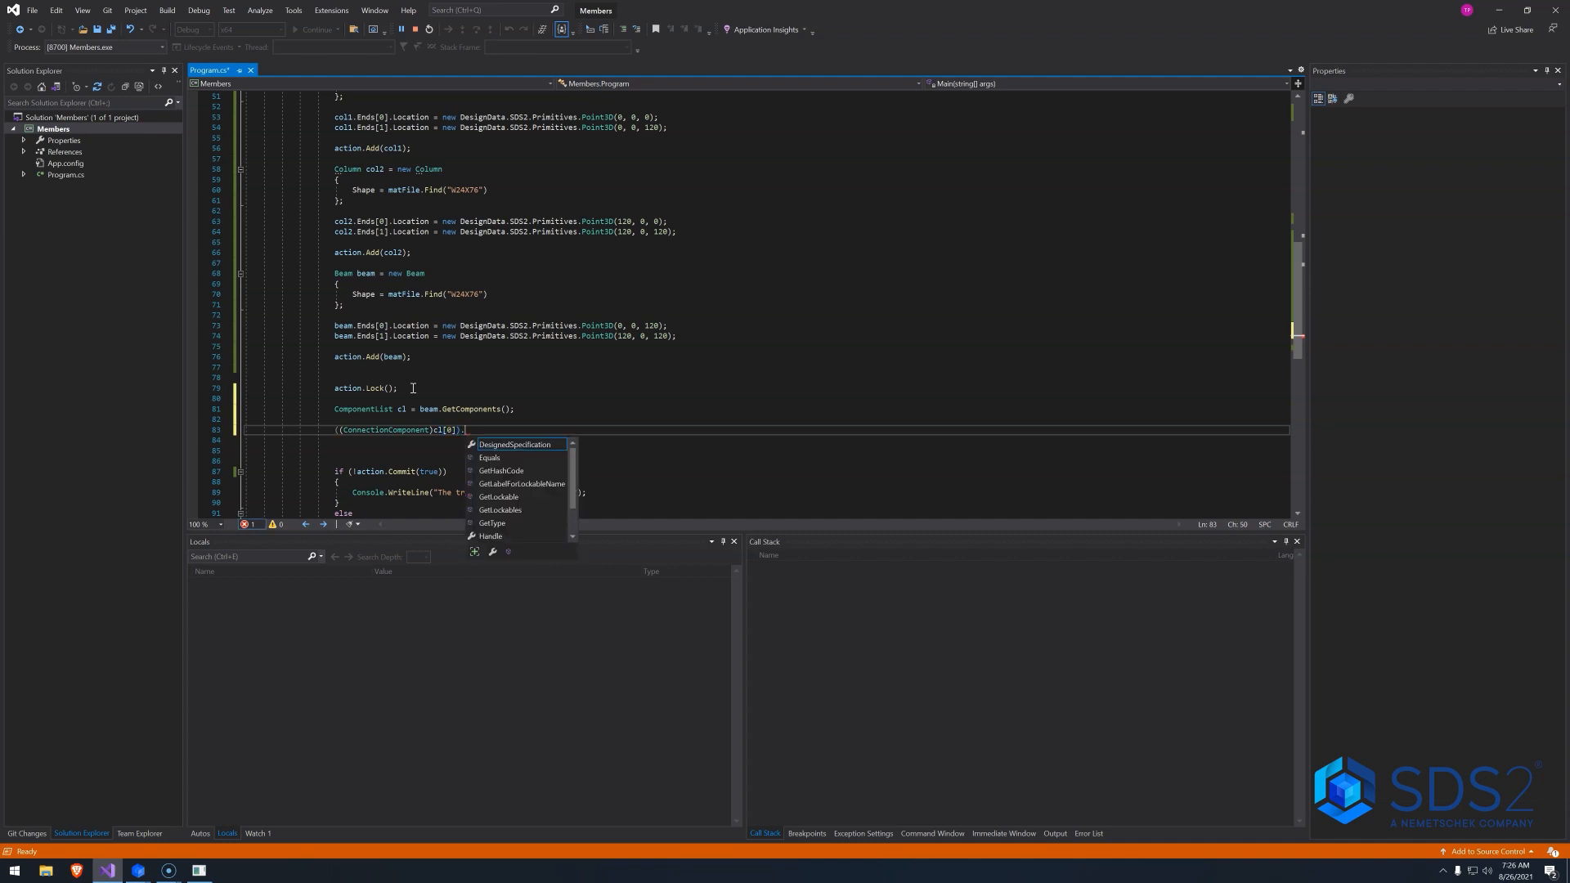
type("Inp")
key("Tab")
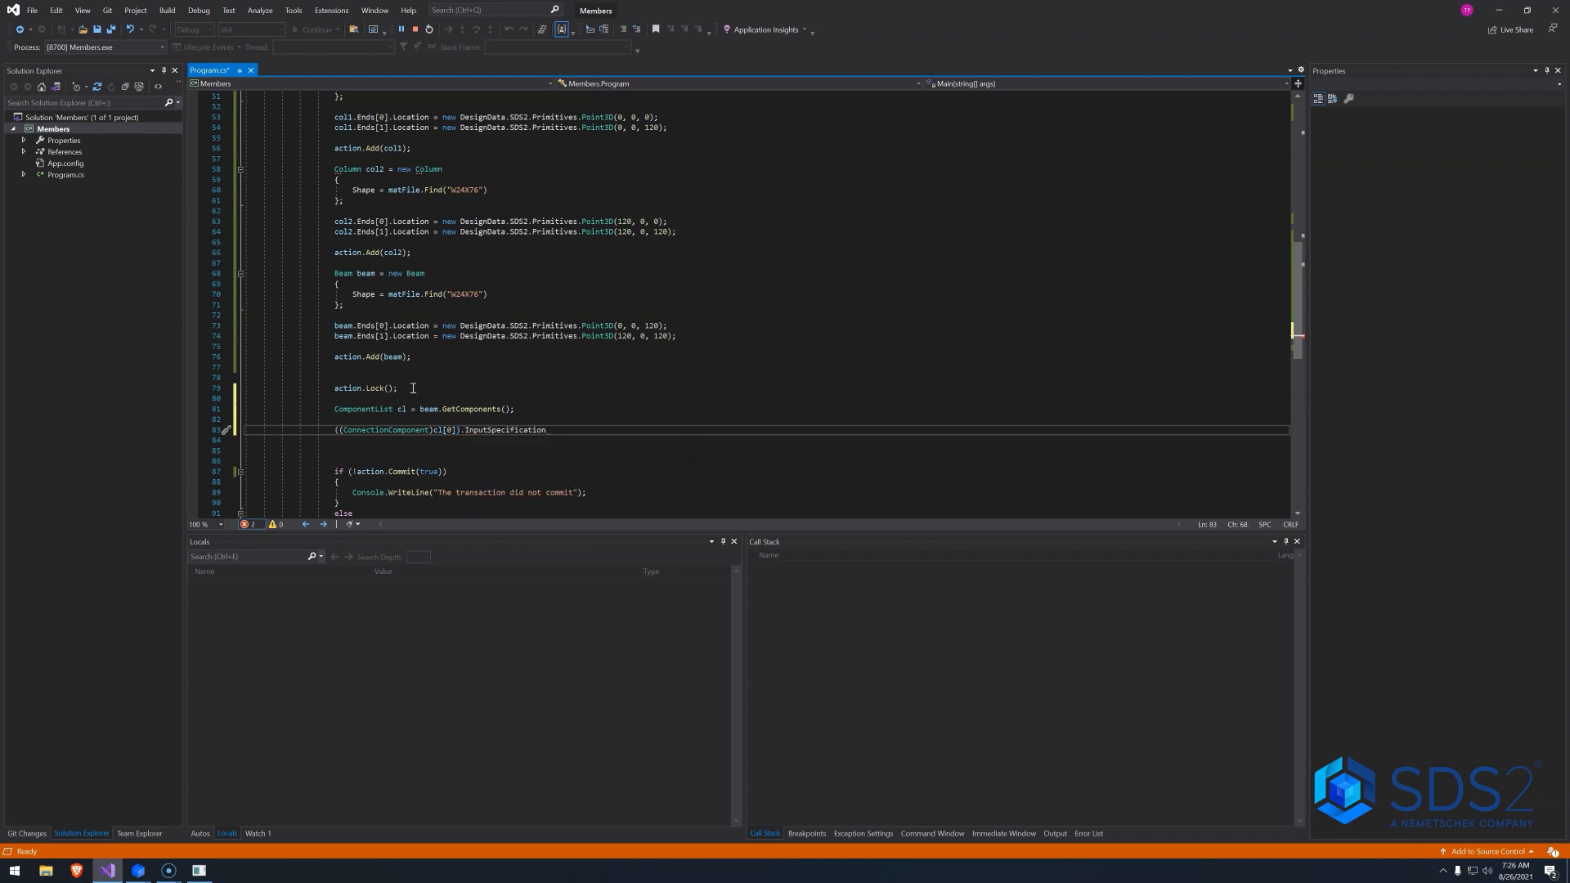
type(" = new S")
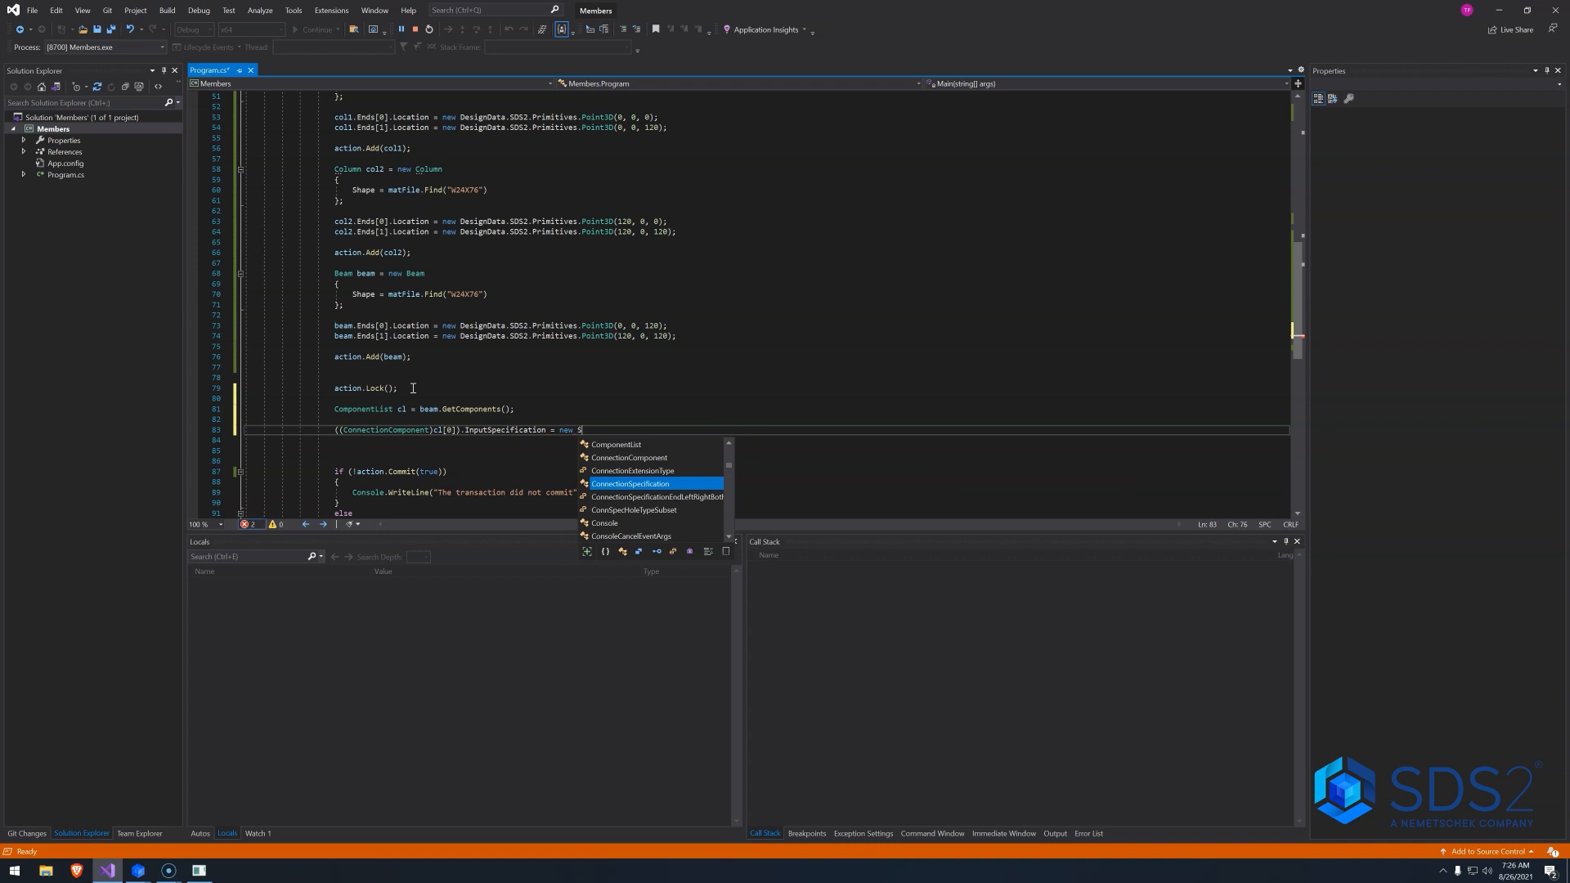
type("hear")
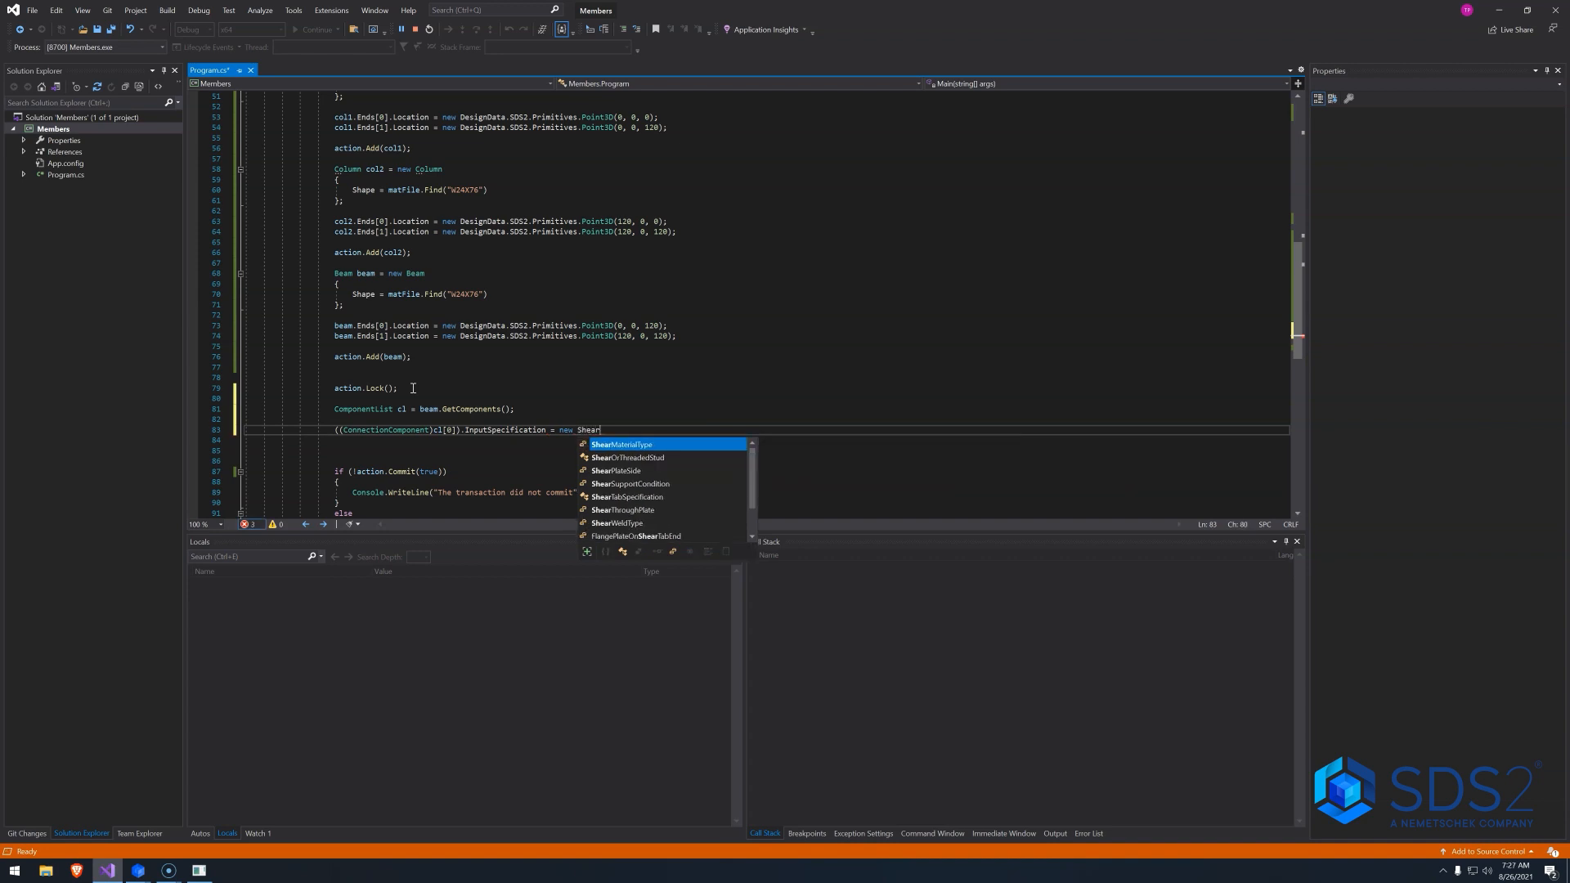
type("Tab")
key("Tab")
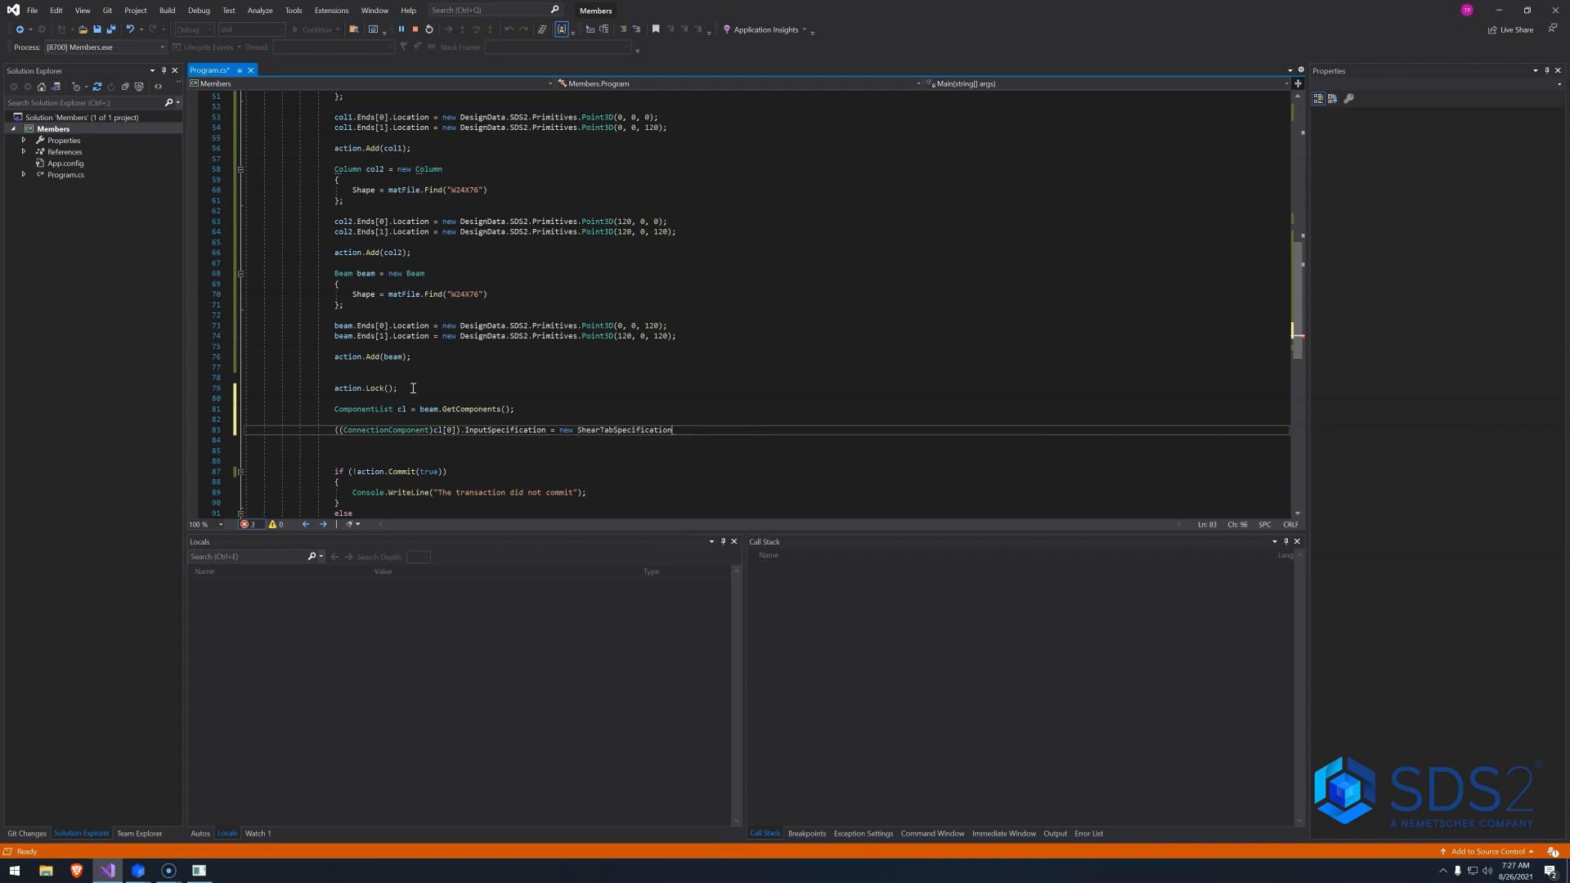
type("();")
Add line 84 assigning cl[1].InputSpecification = new AutoStandardSpecification() and save the file.
key("Return")
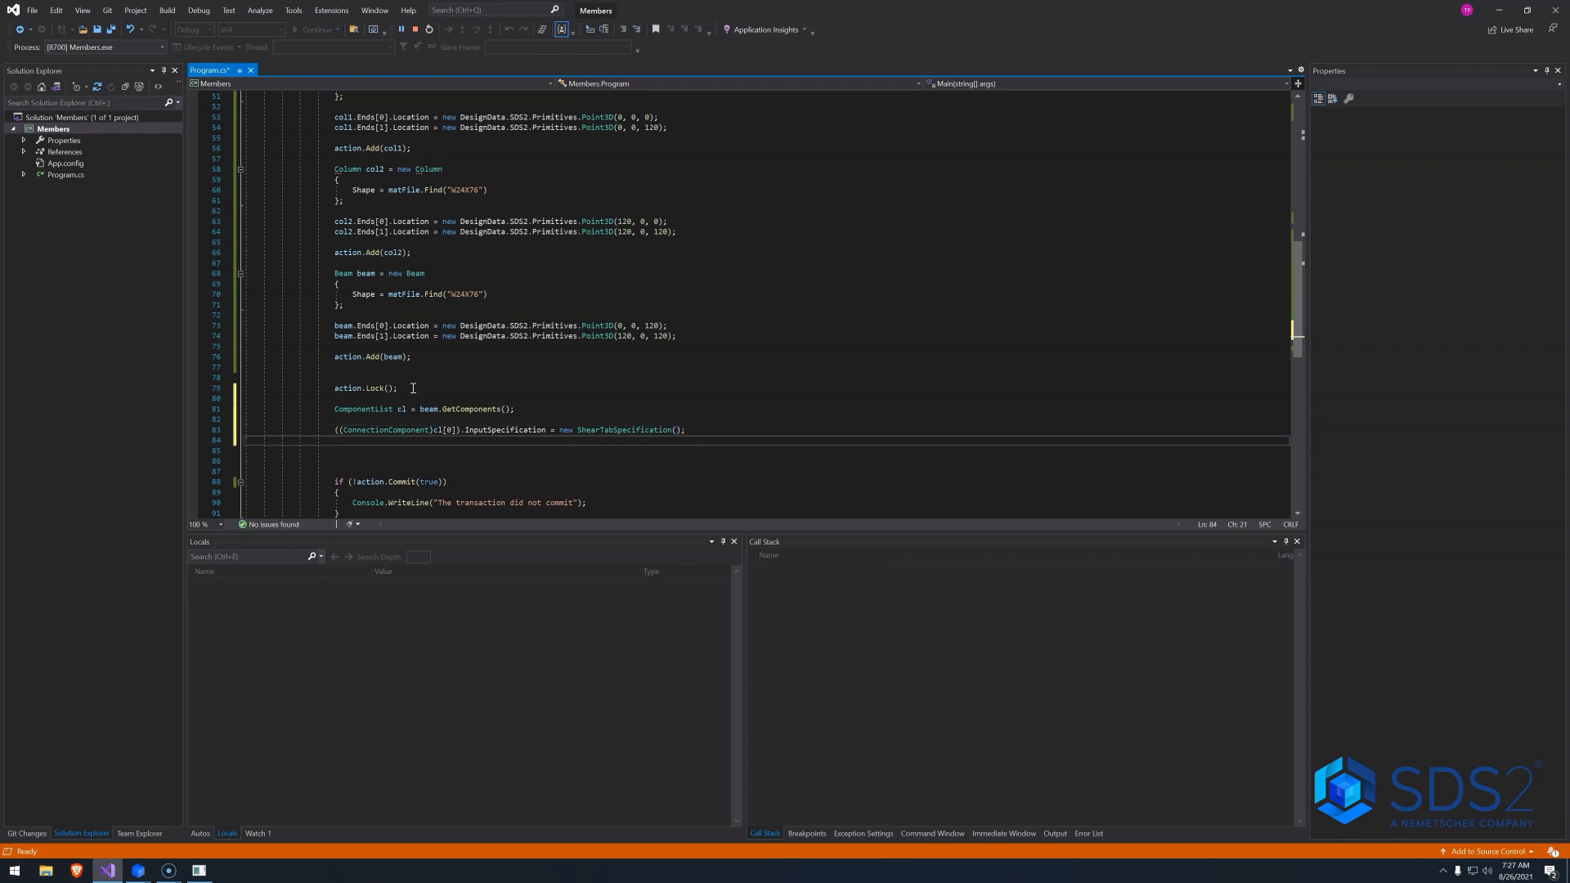
type("((Conn")
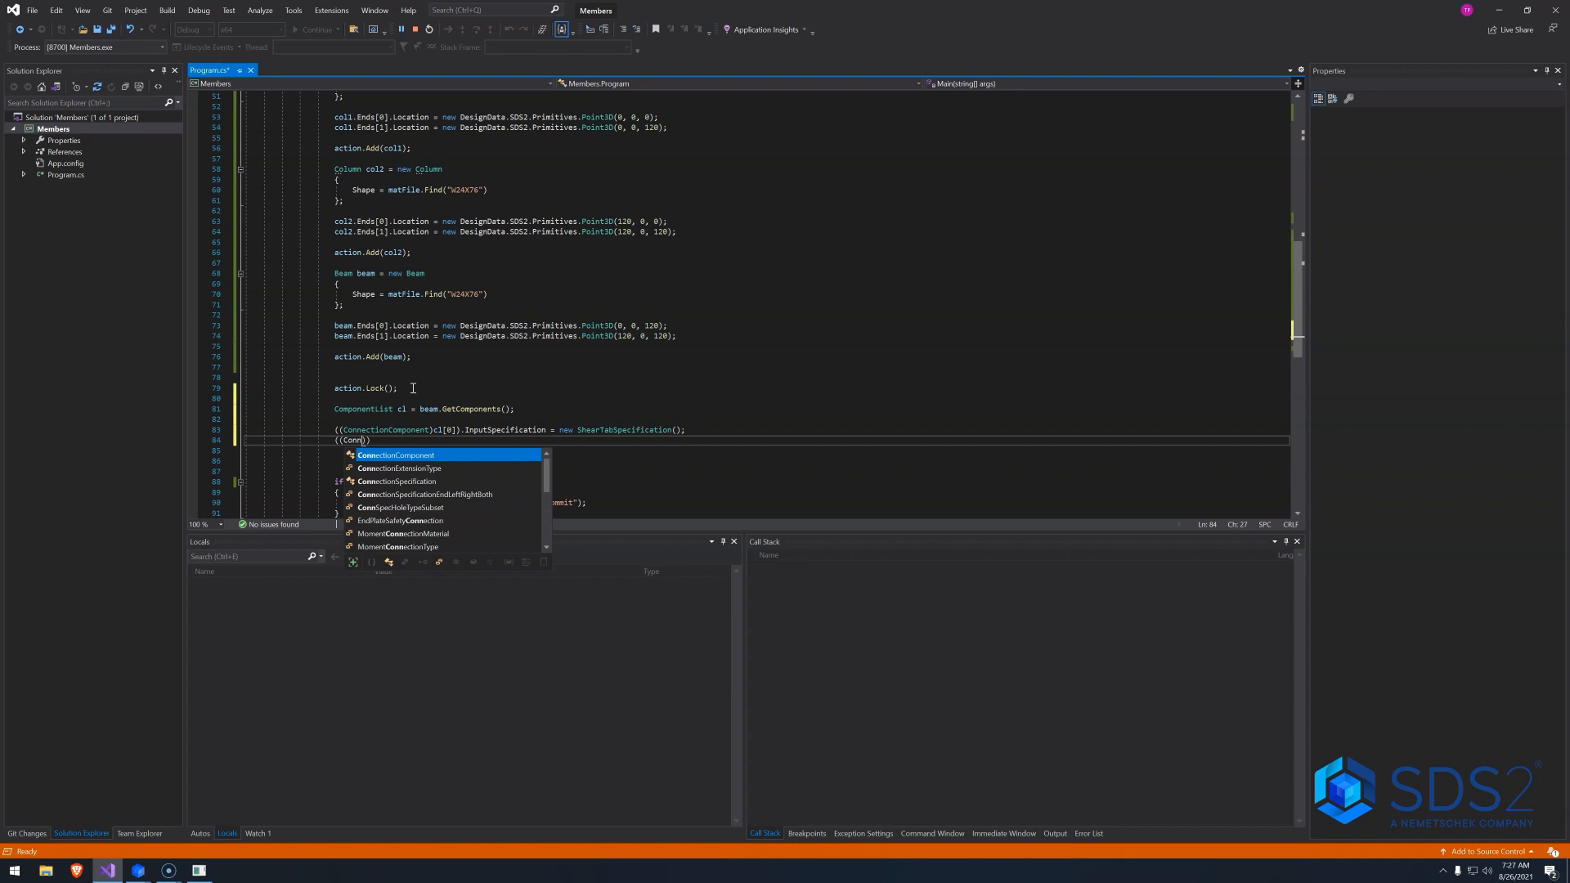
key("Tab")
type(")c")
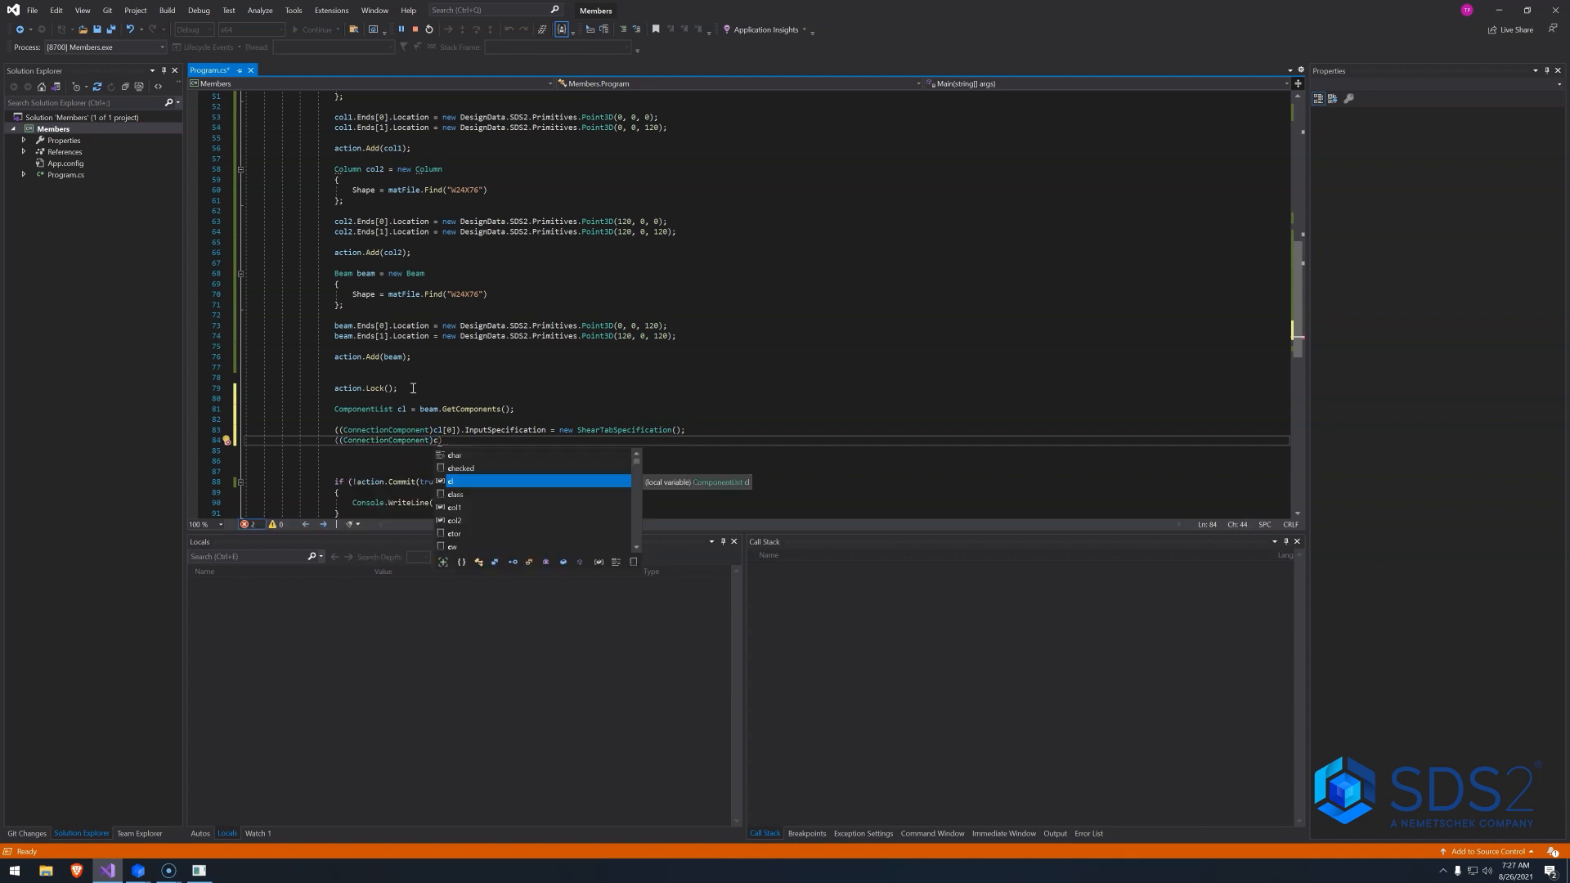
type("l[1")
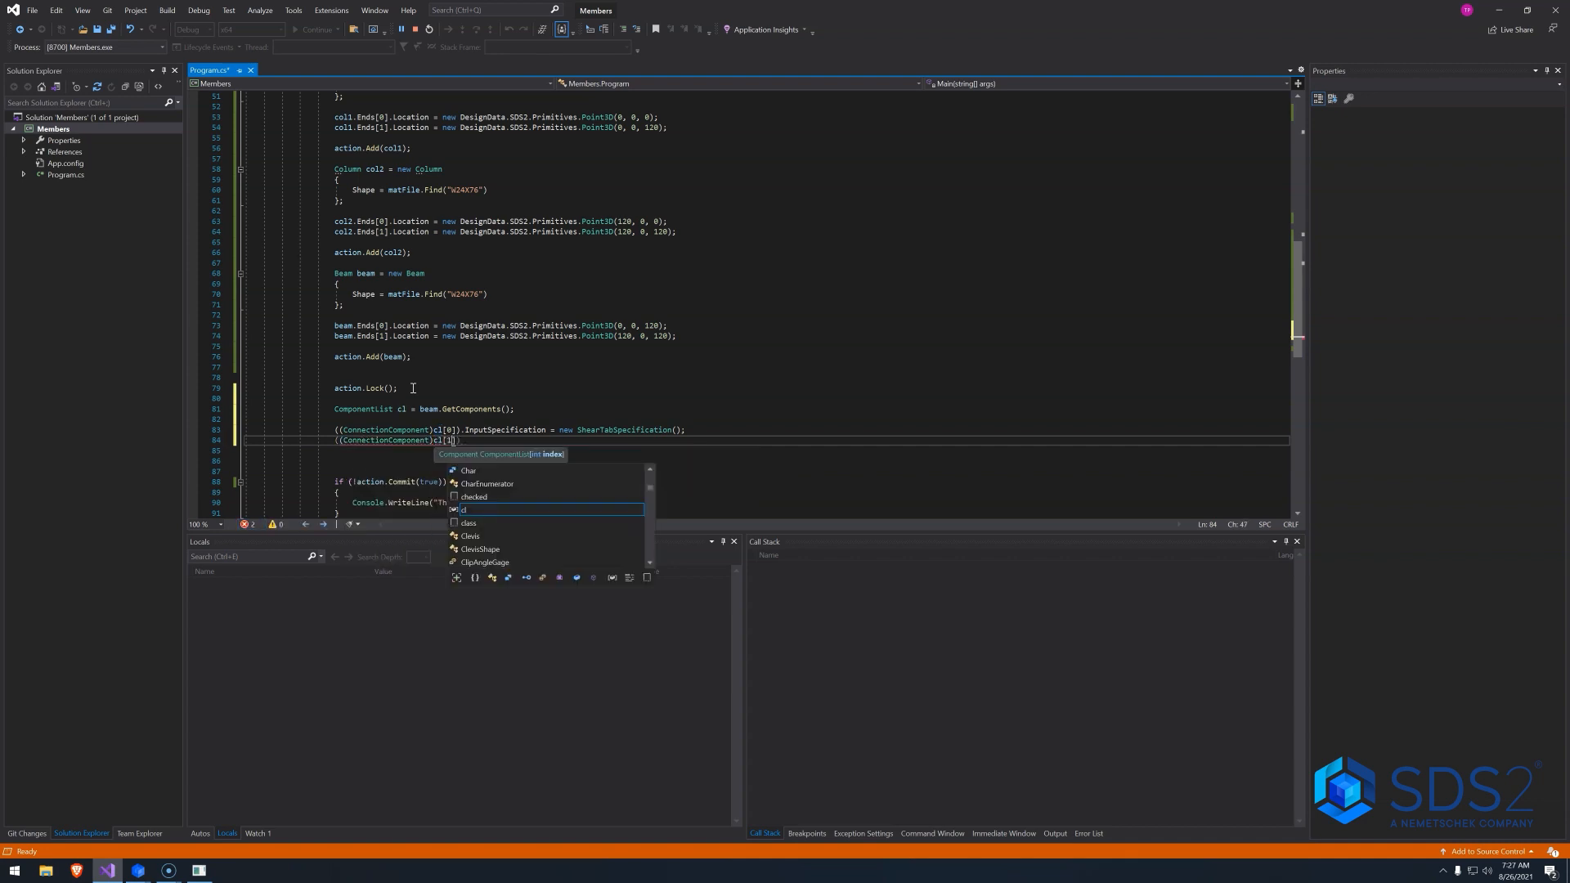
type("]).")
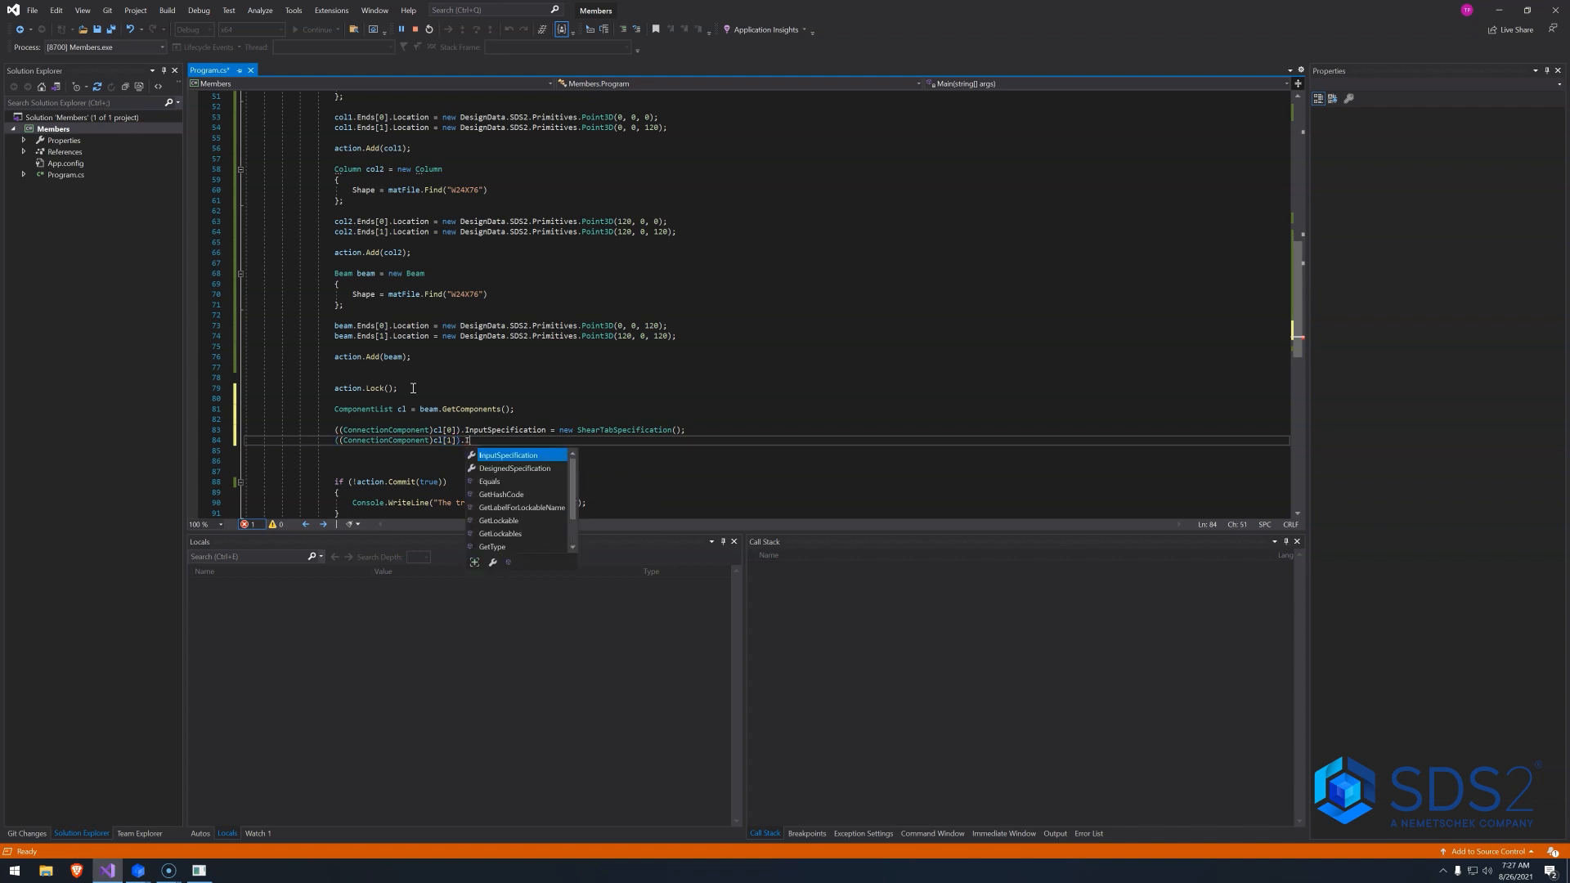
type("In")
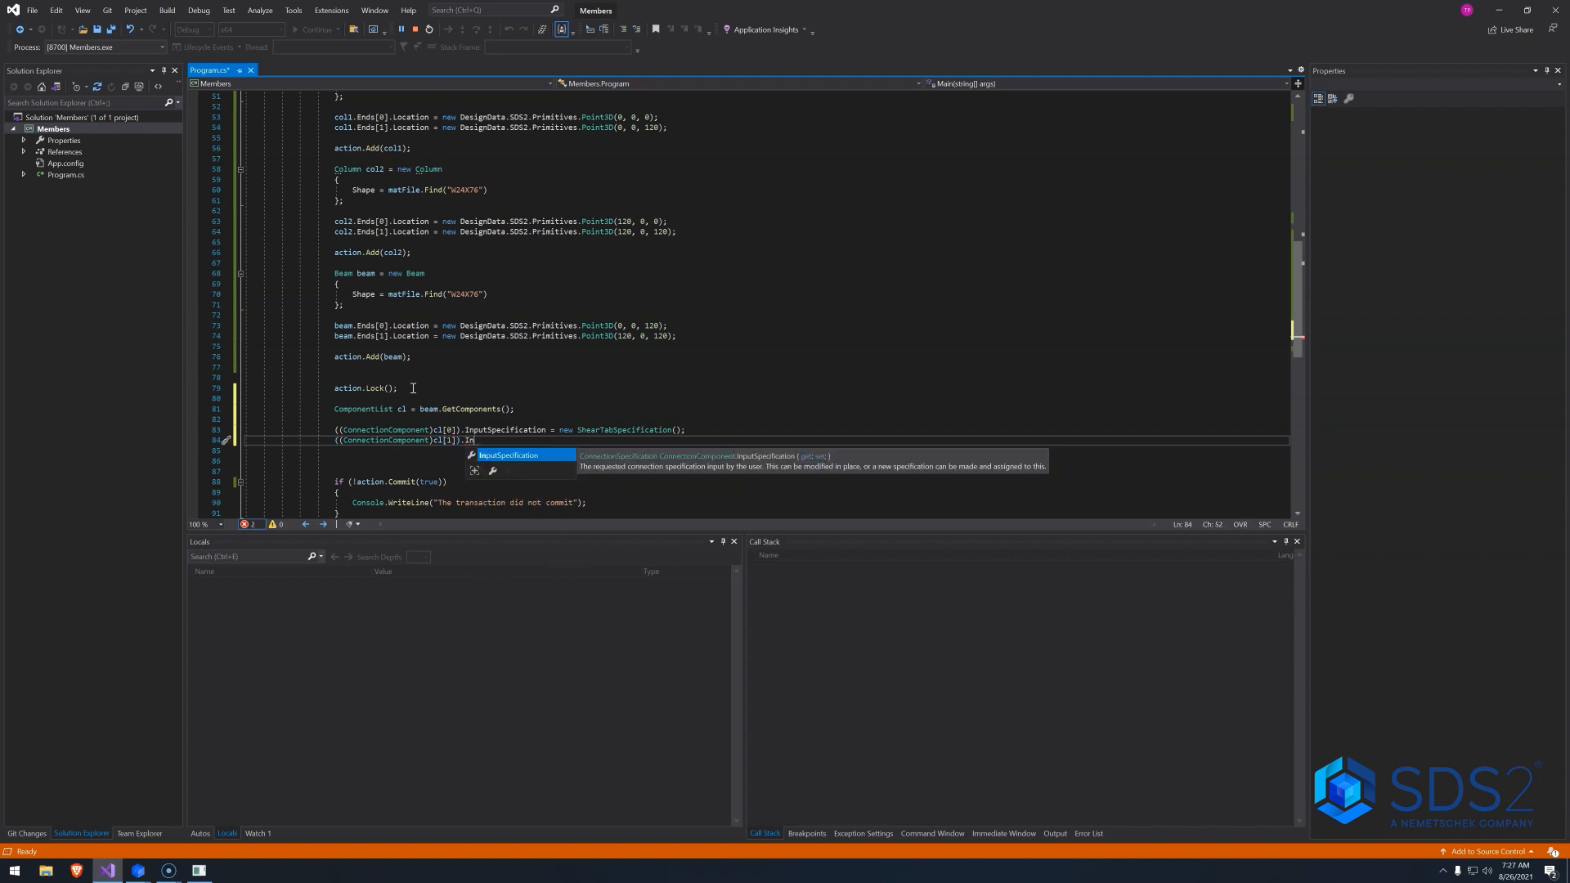
key("Tab")
type("= ")
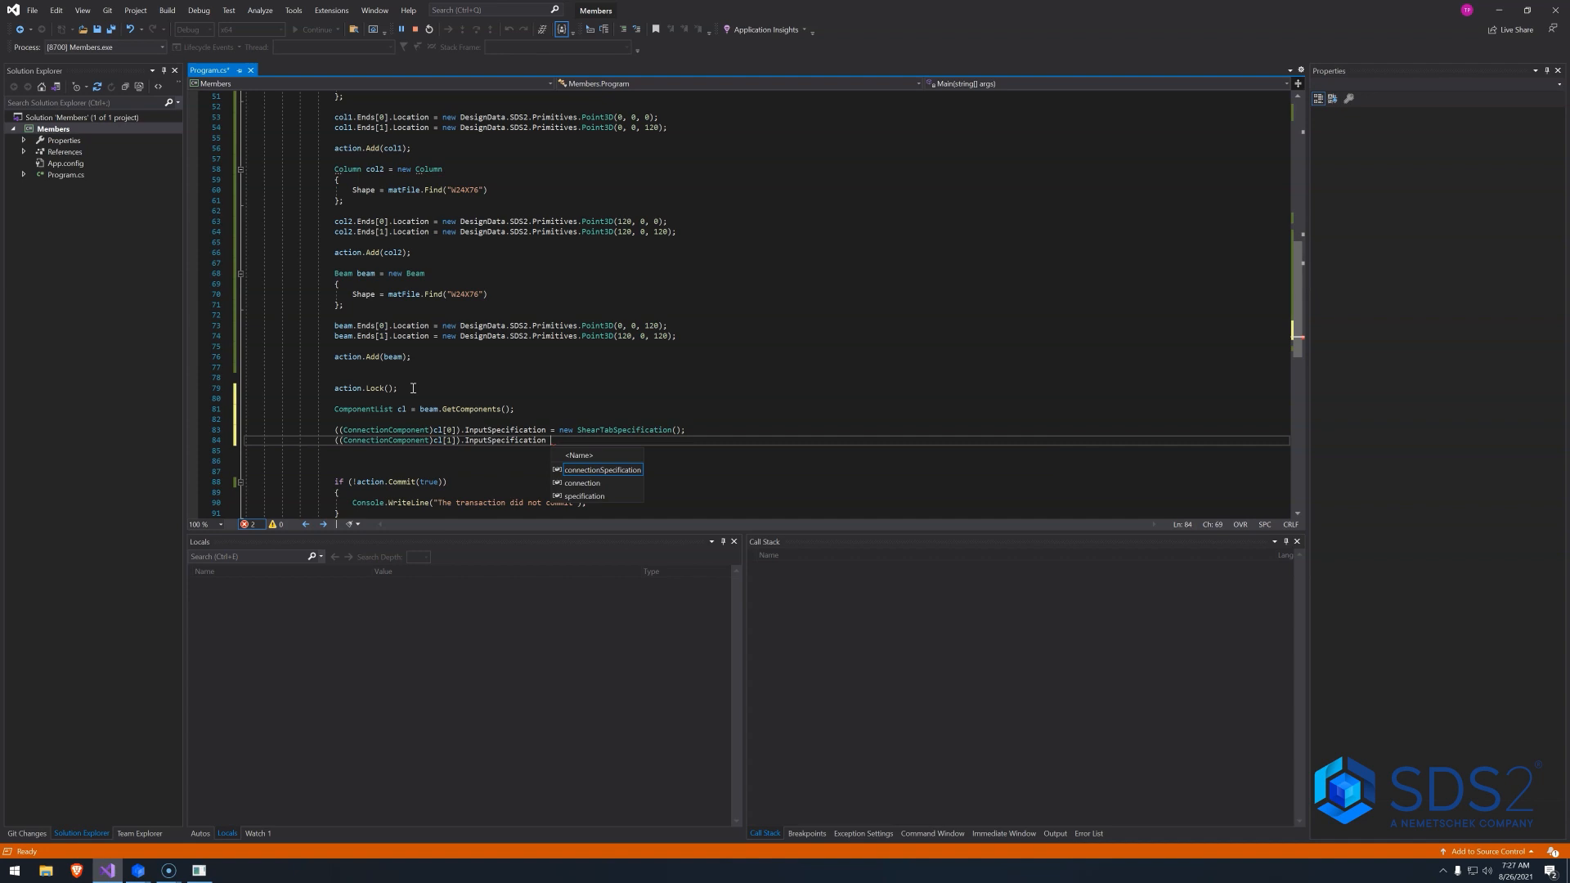
type("new ")
type("Auto")
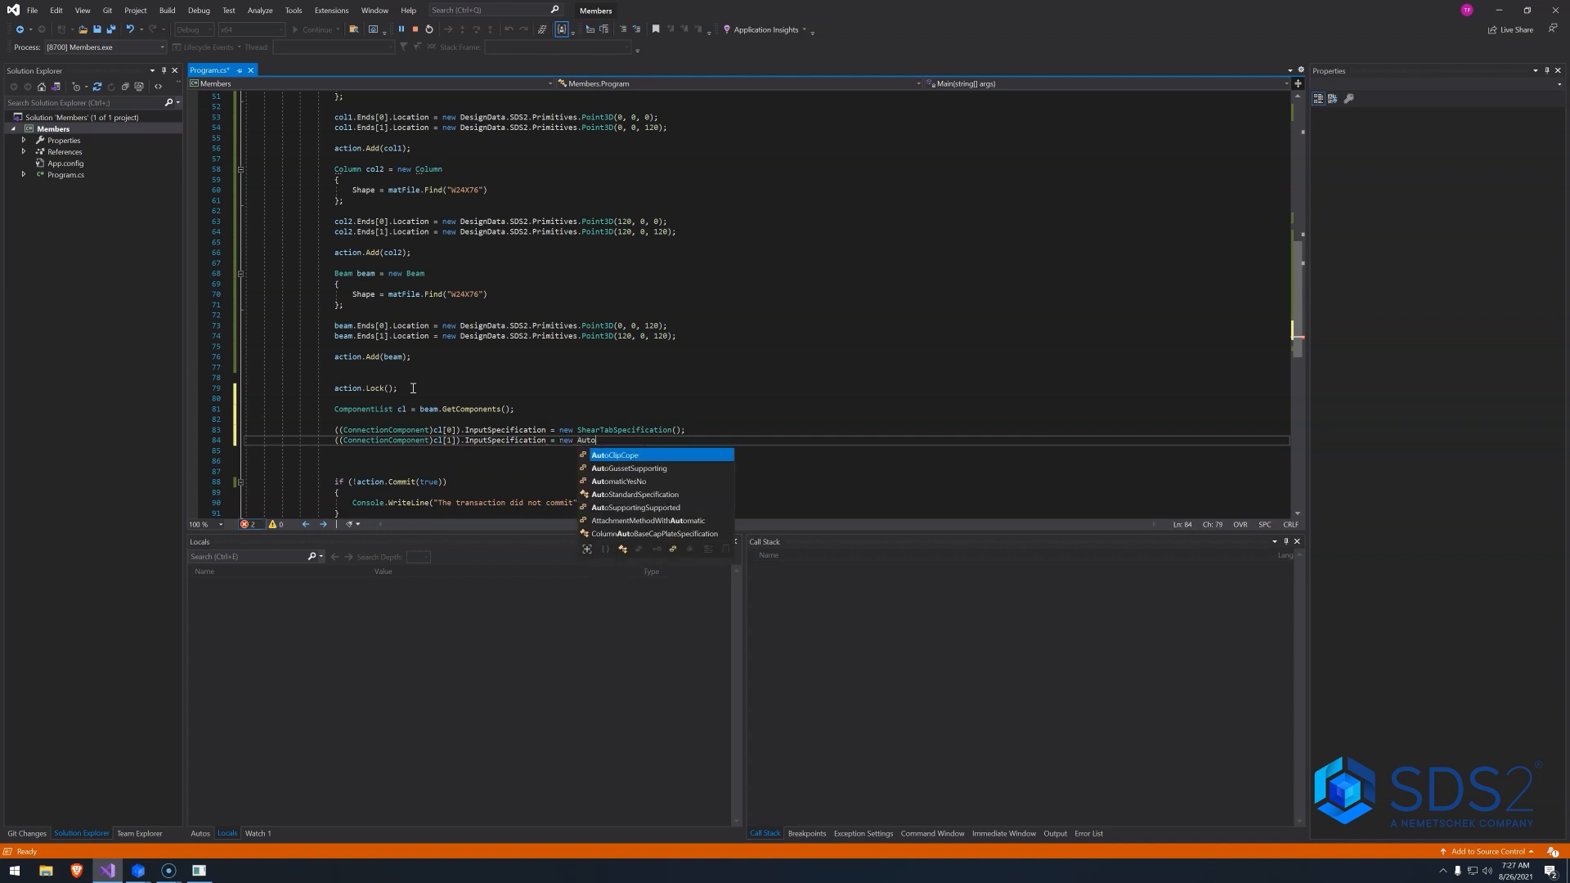
type("st")
key("Tab")
type("()")
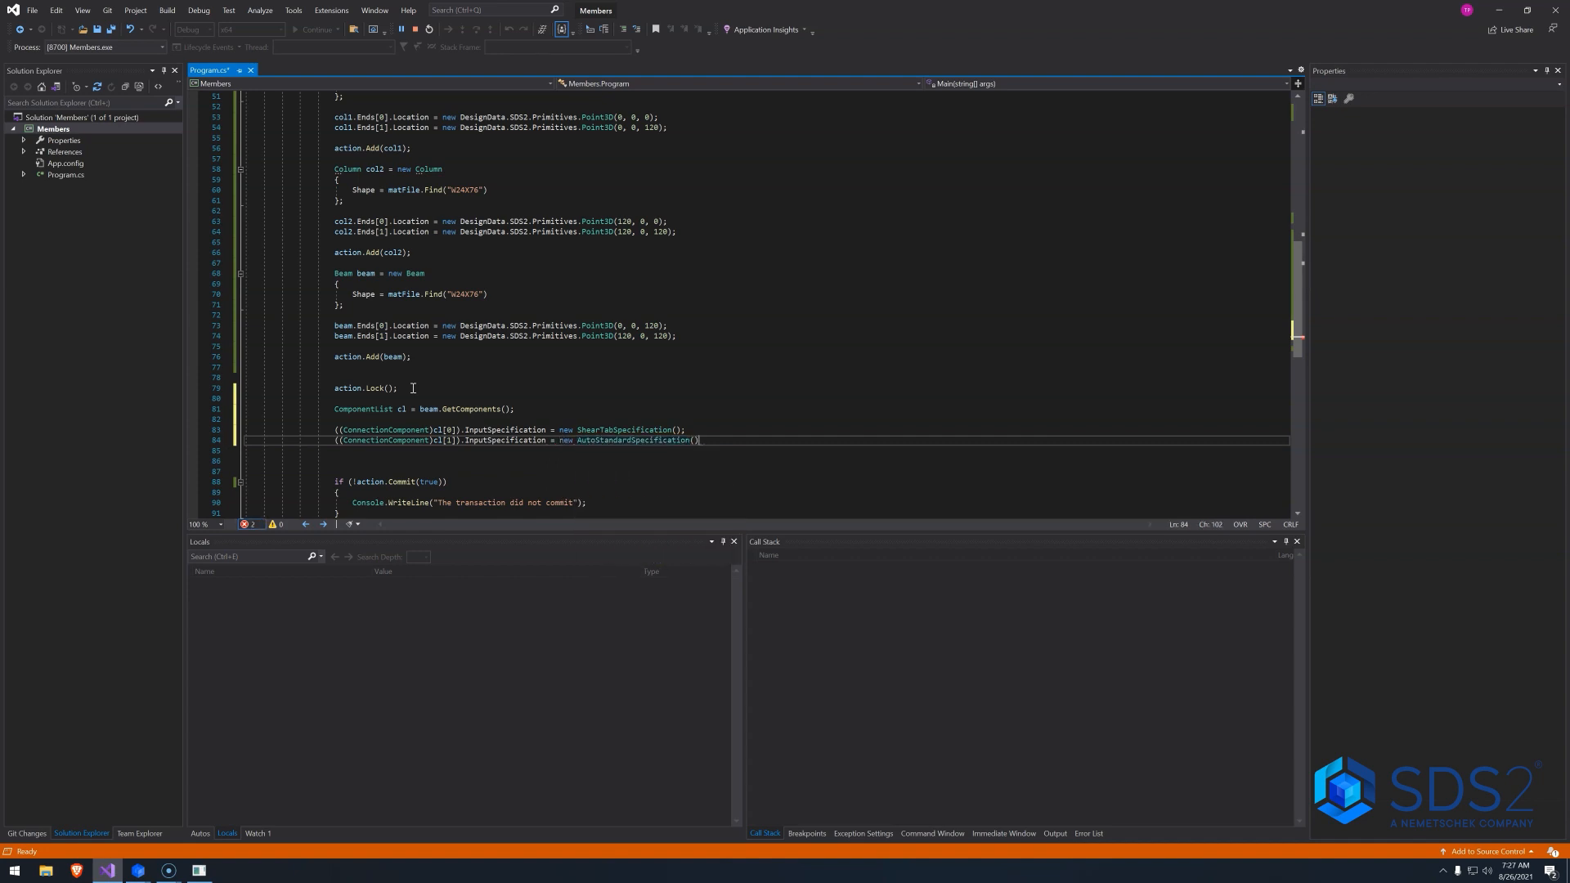
key("ctrl+s")
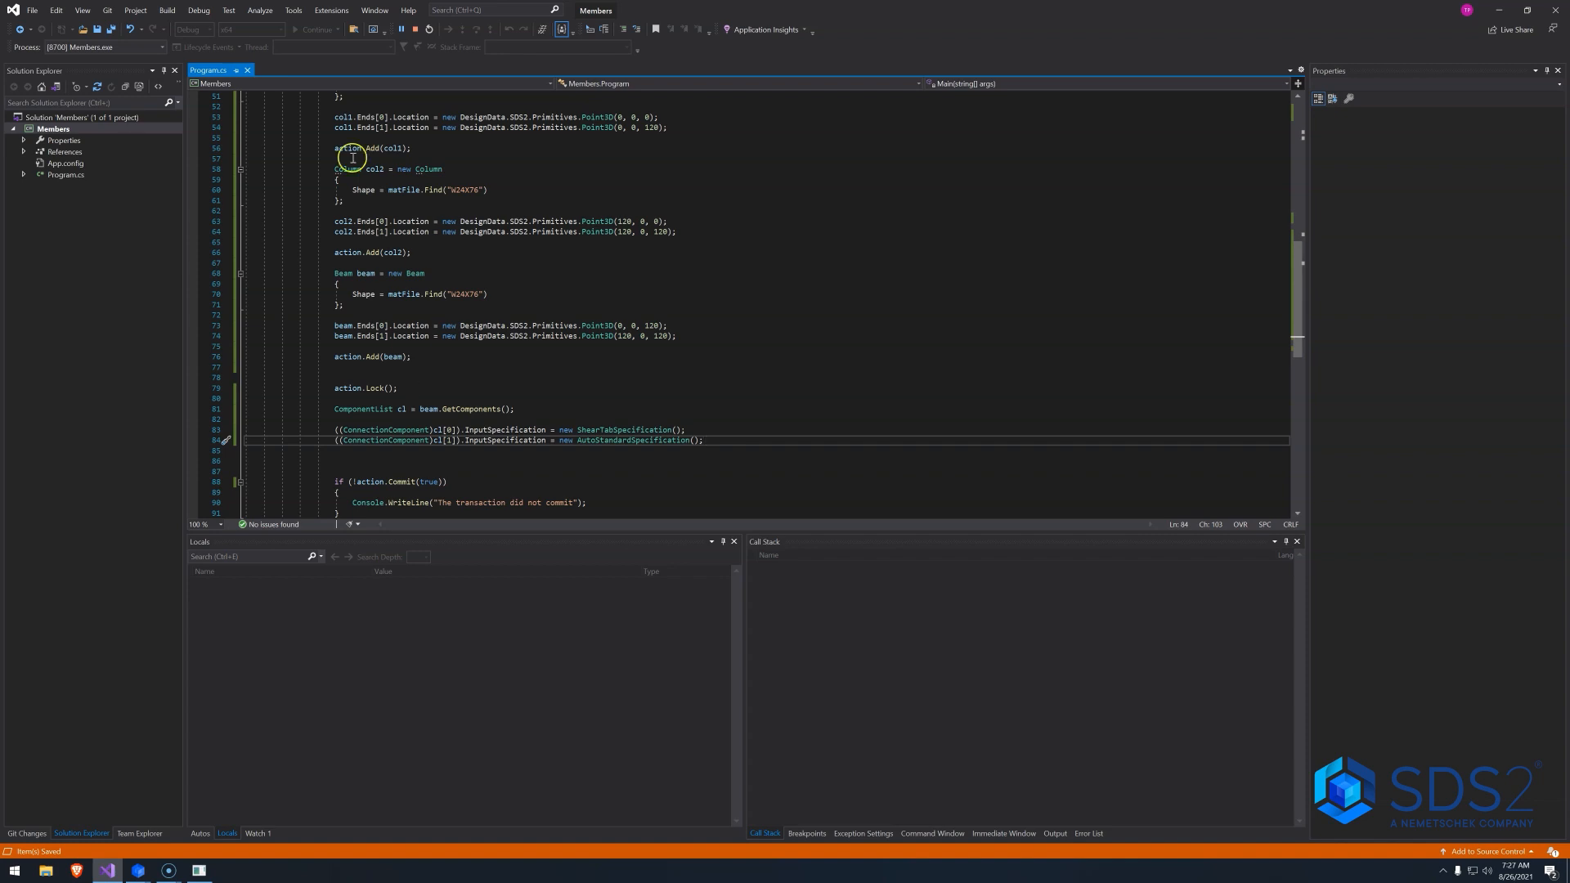
End the previous debug session and run the program to commit the transaction.
left_click(414, 29)
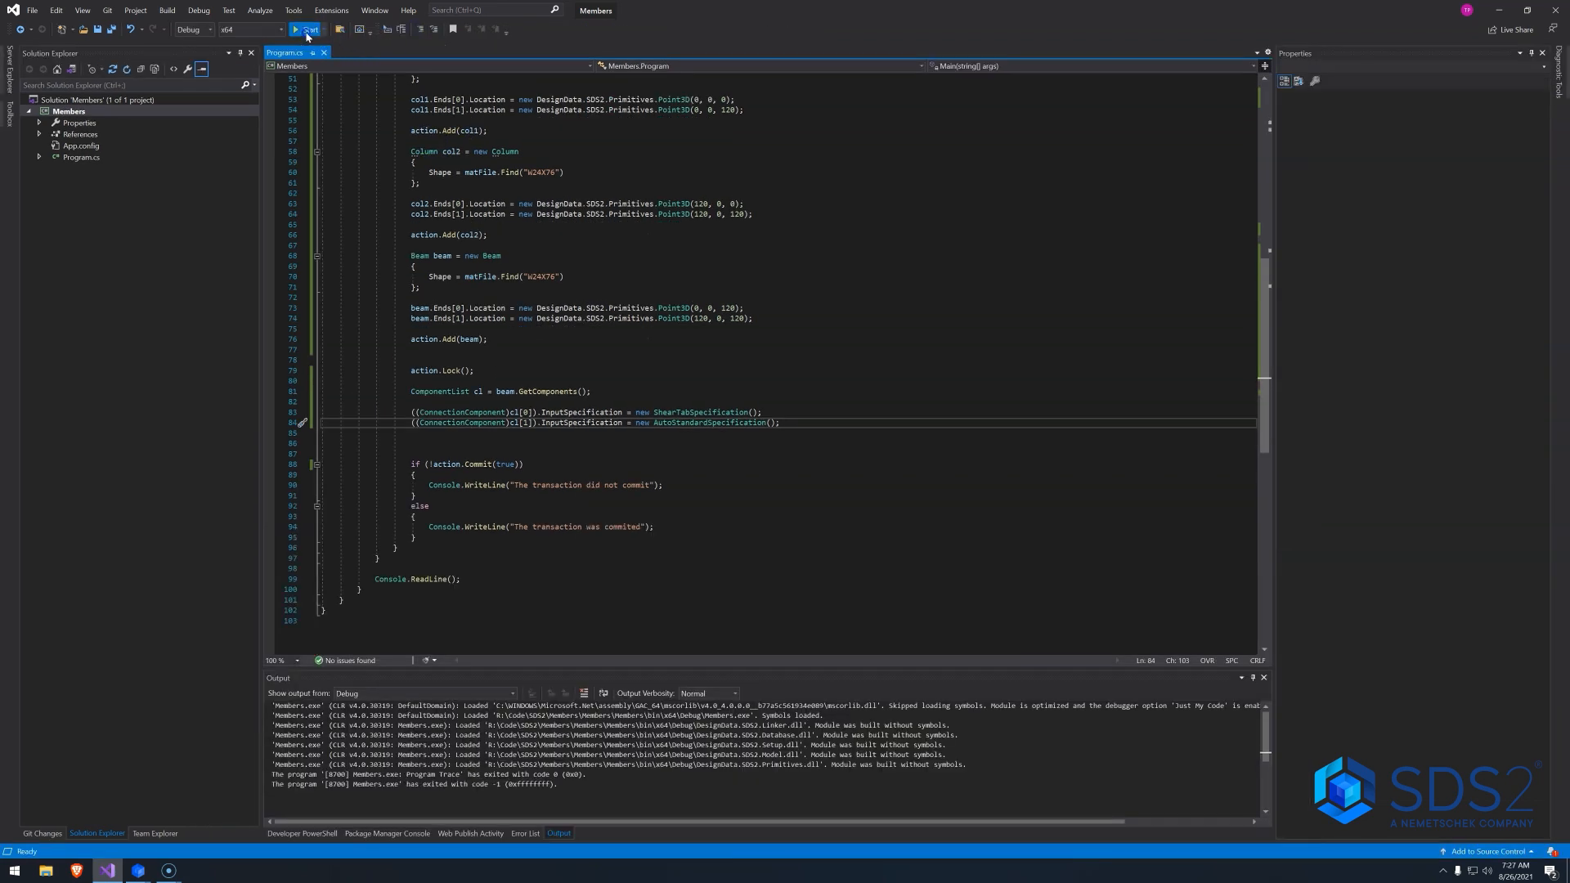
left_click(307, 31)
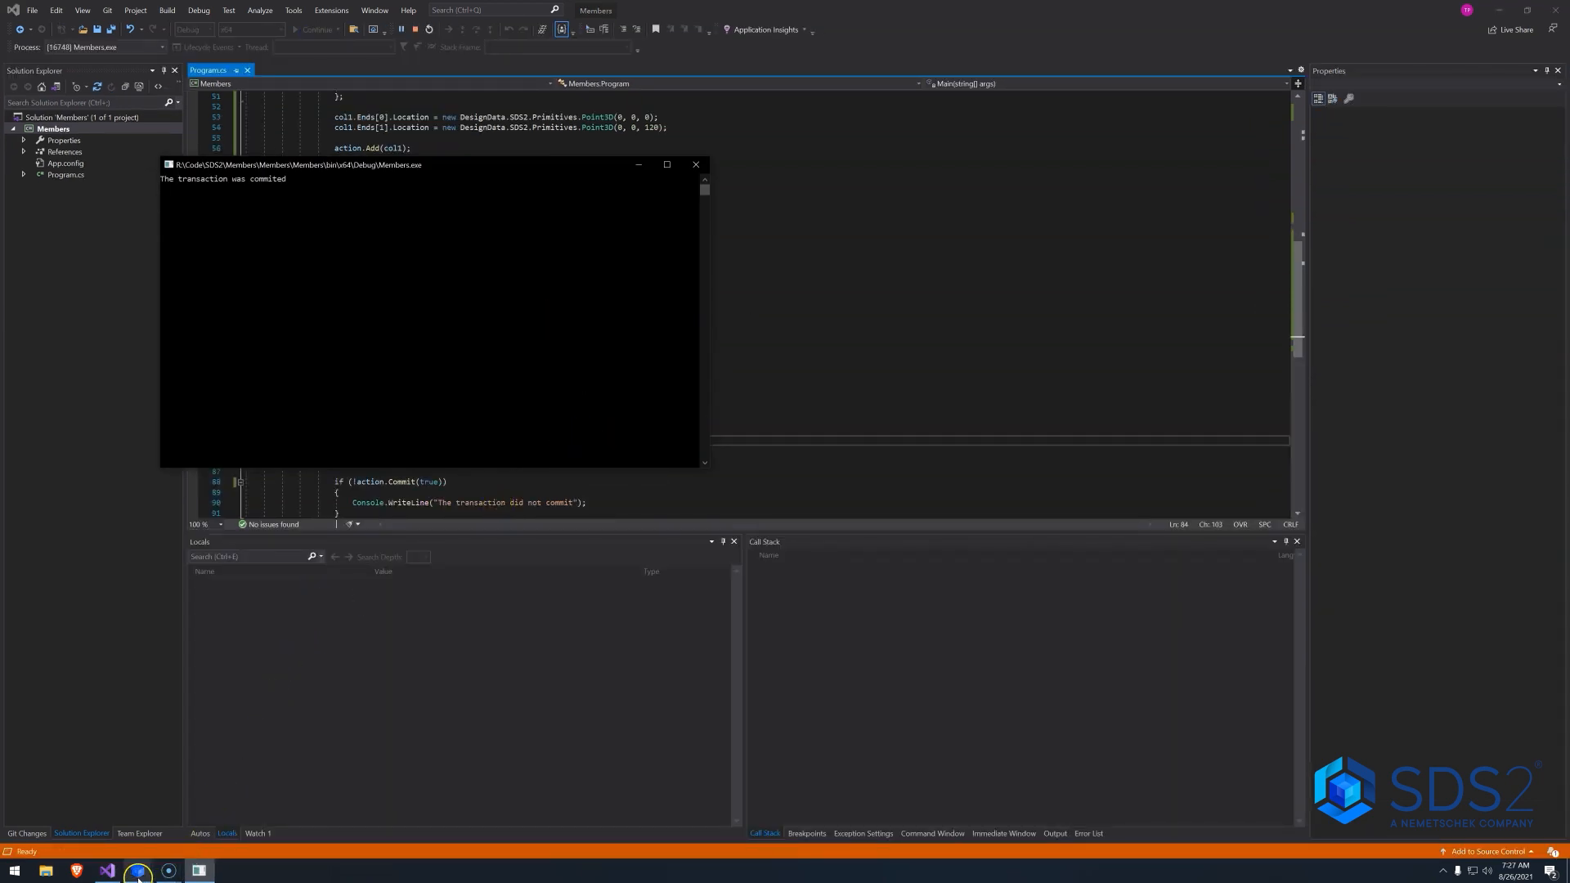
Show members solid, inspect the bolted ends of beam B_39 in 3D, then open its Beam Edit dialog.
mouse_move(139, 871)
left_click(192, 804)
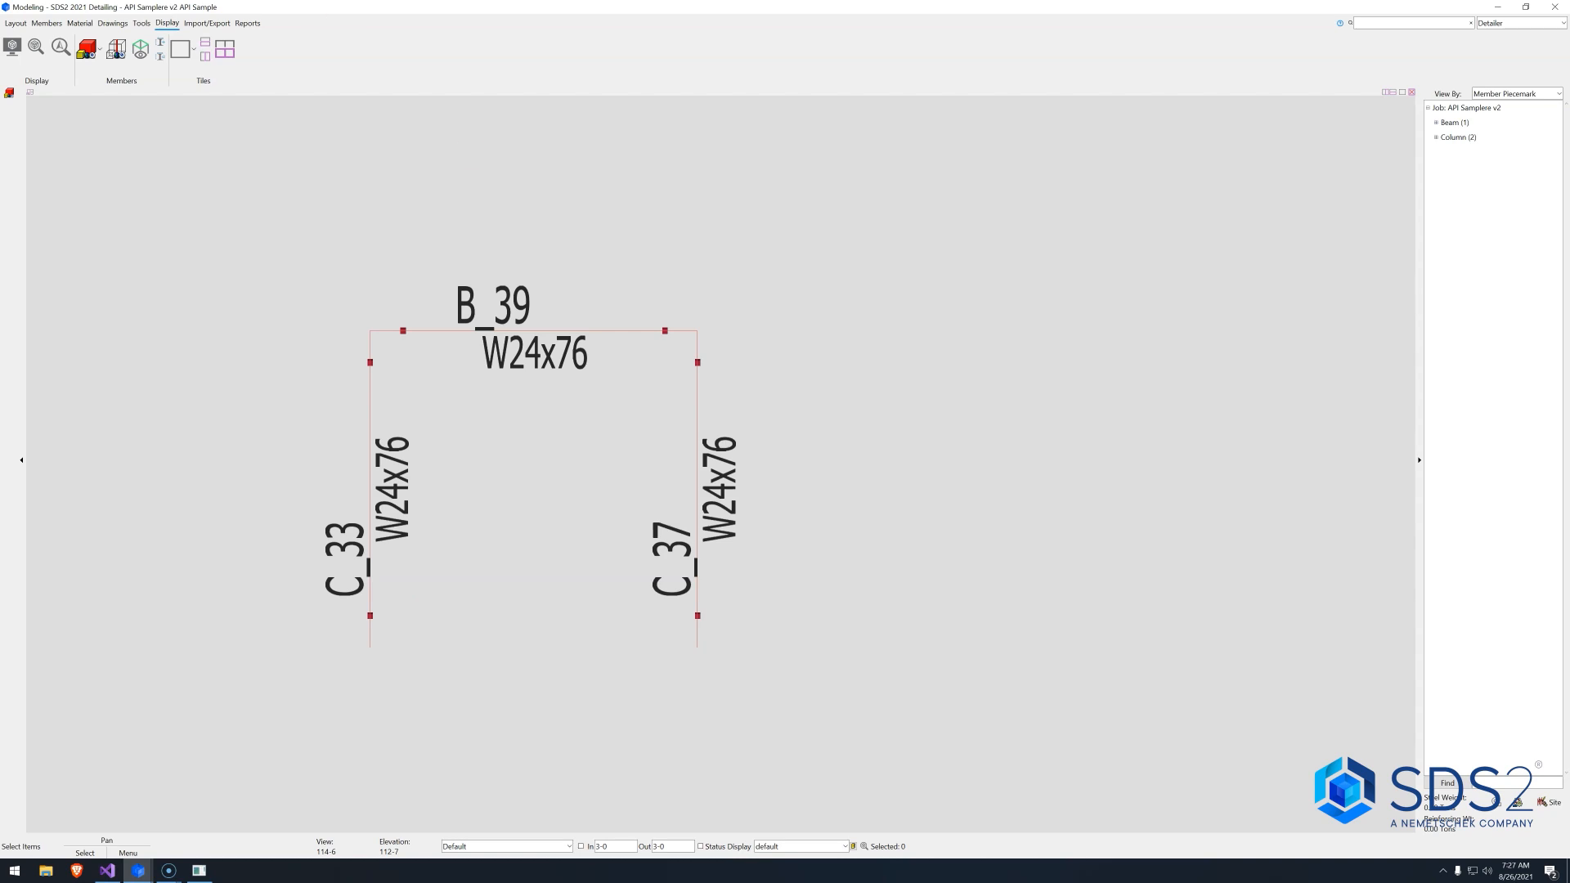
left_click(86, 47)
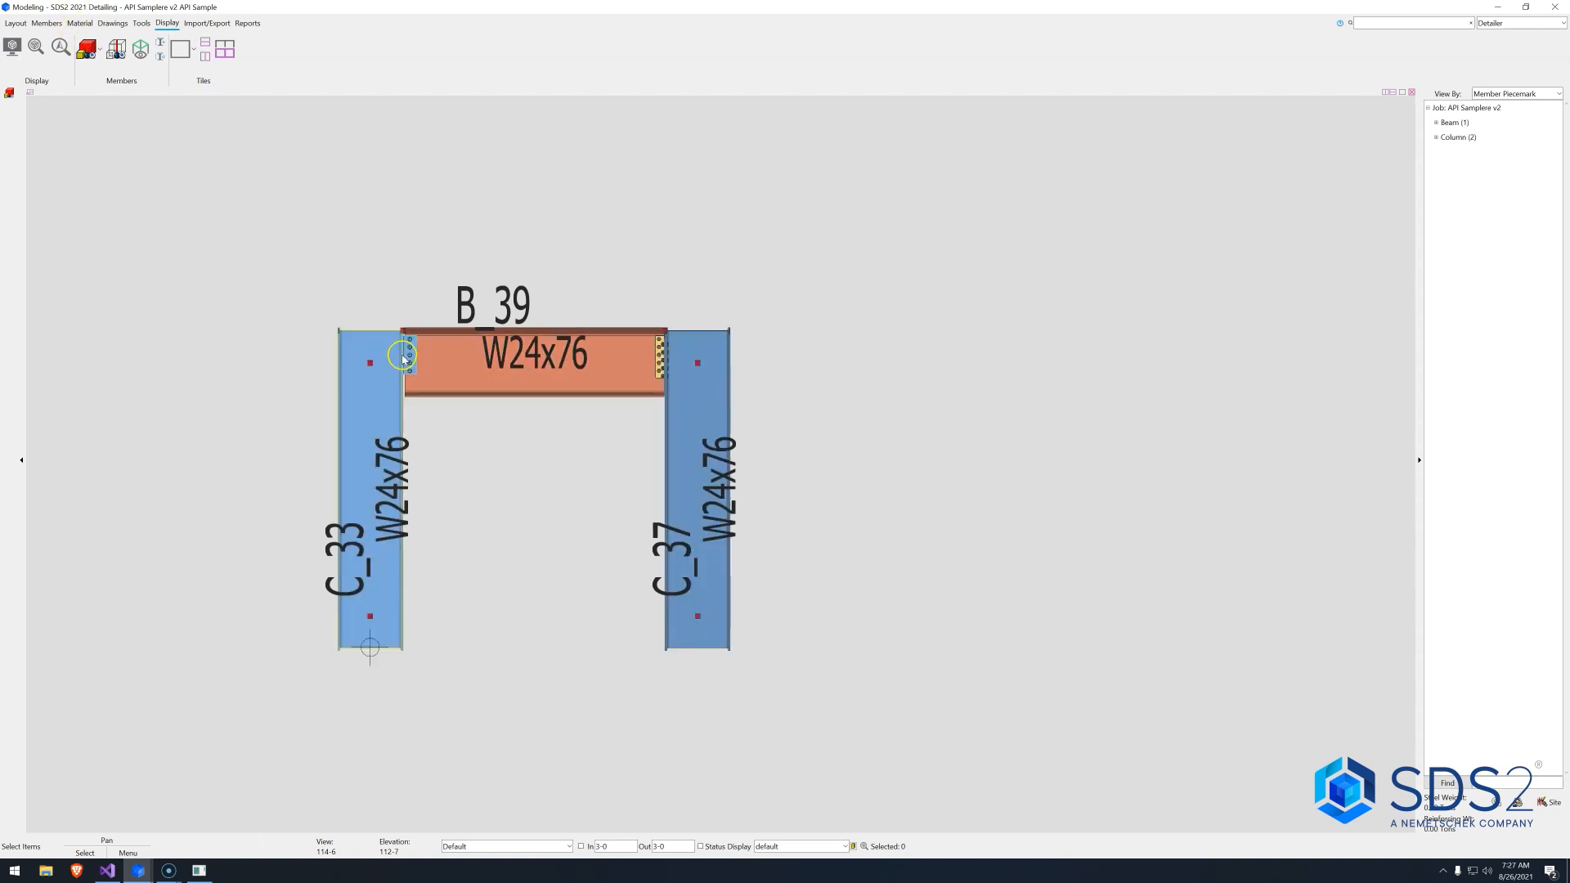
scroll(499, 371, "up", 1)
scroll(495, 383, "up", 2)
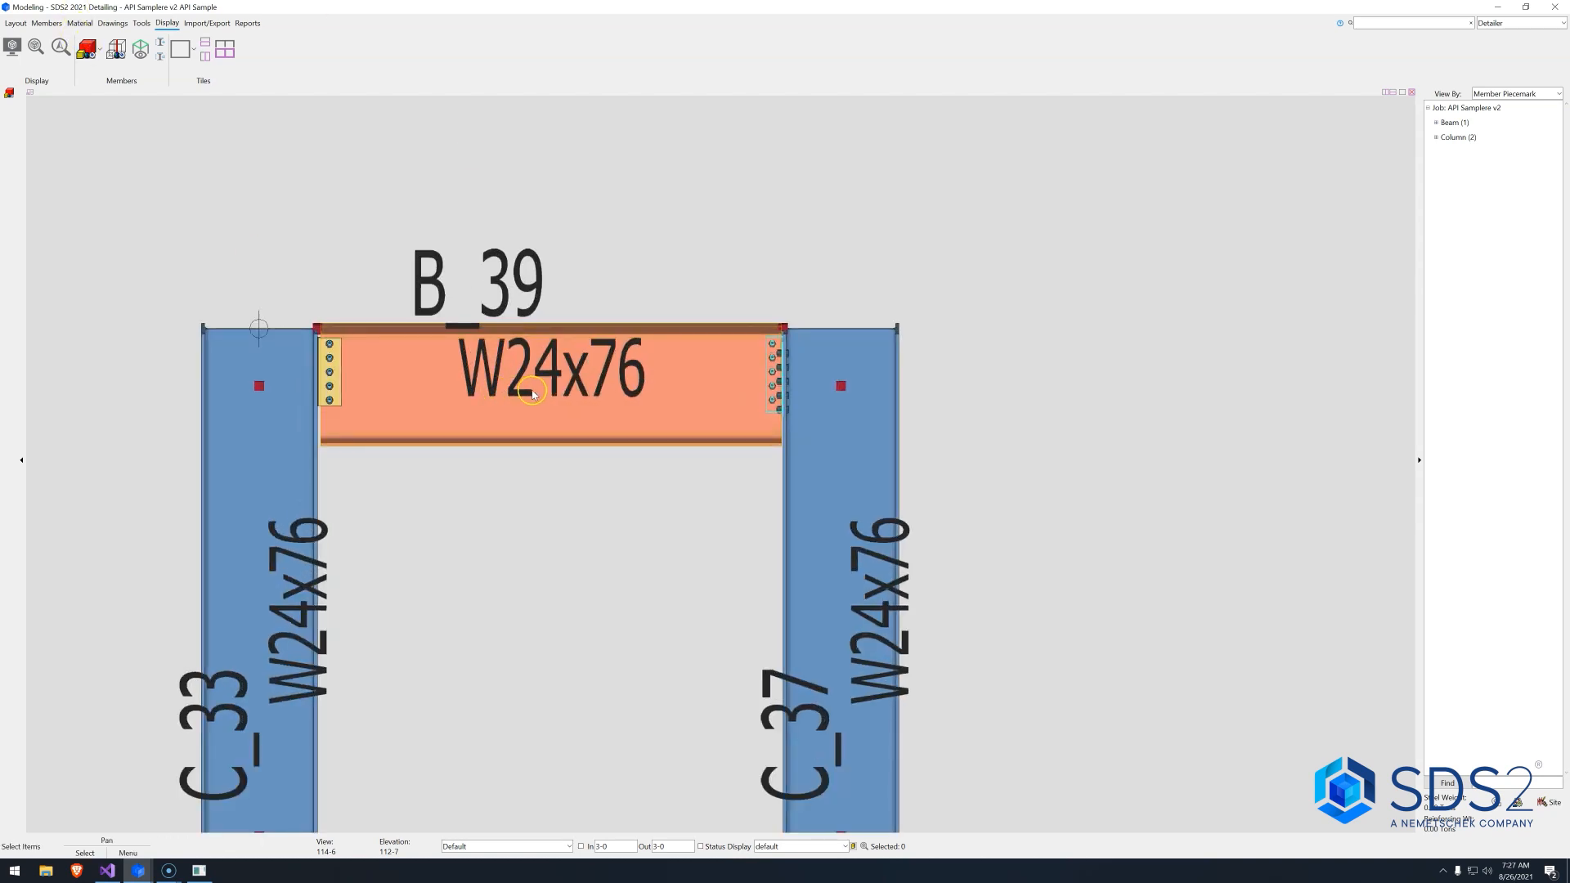
left_click_drag(533, 393, 278, 387)
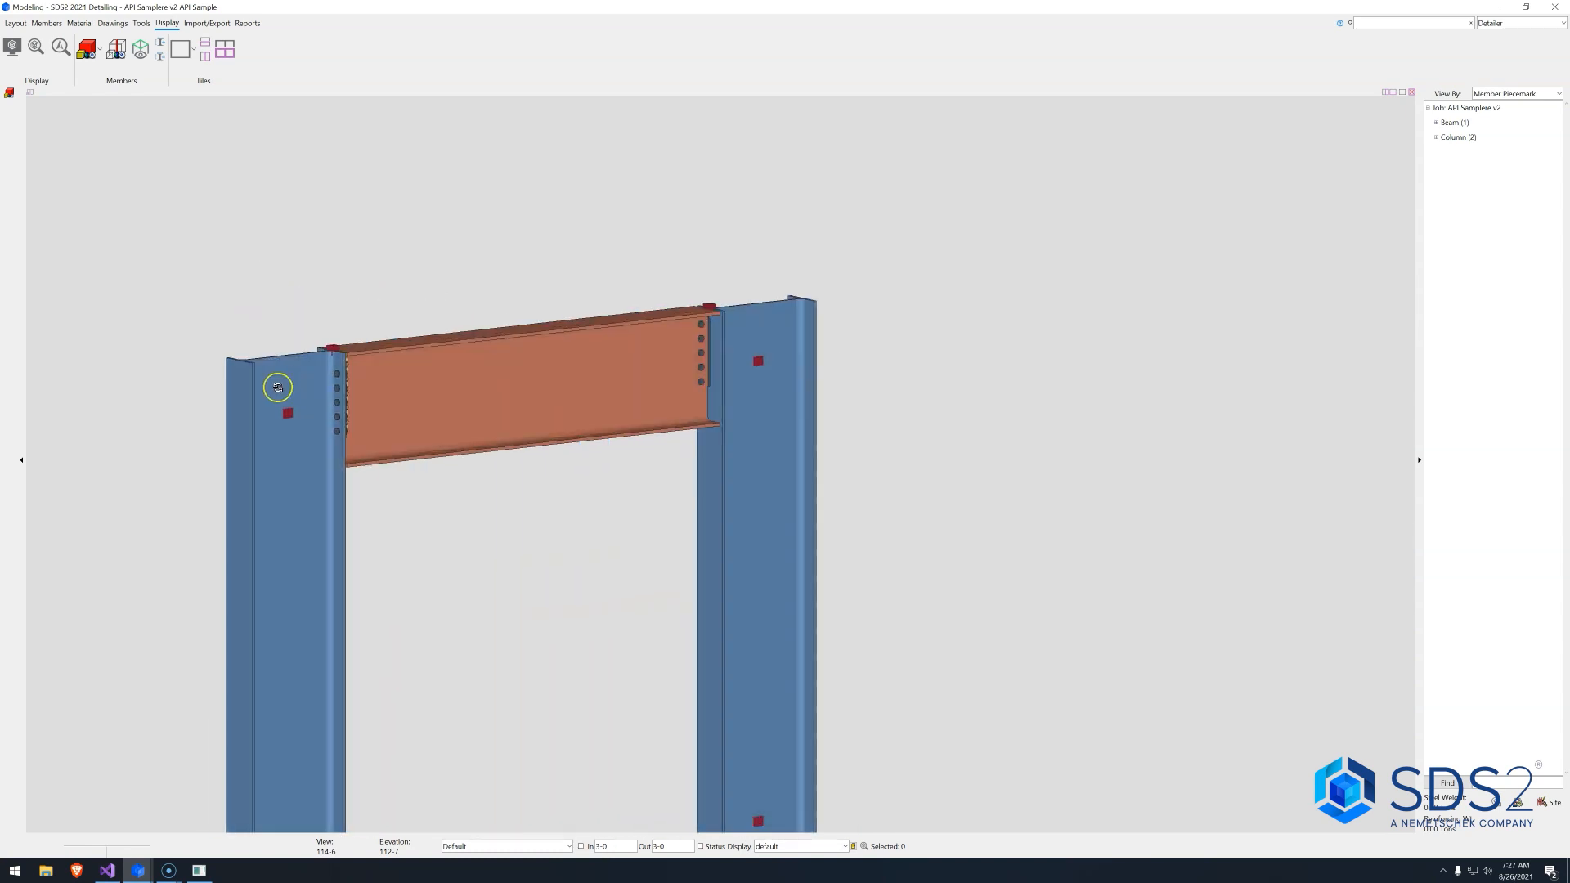
mouse_move(277, 388)
left_mouse_down()
mouse_move(527, 403)
mouse_move(511, 408)
left_mouse_up()
double_click(511, 409)
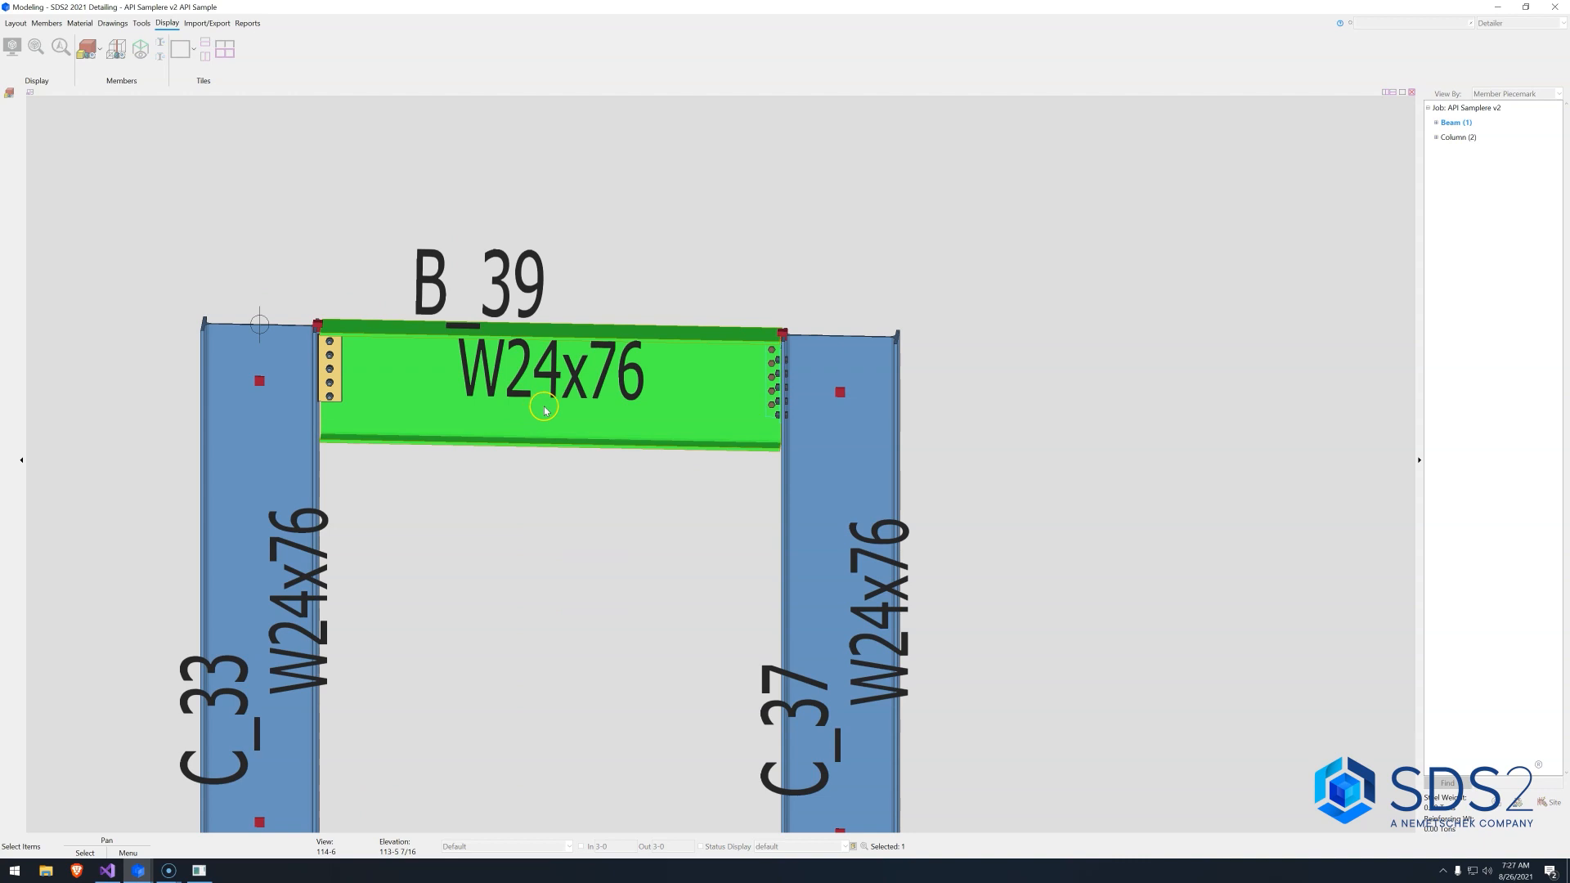